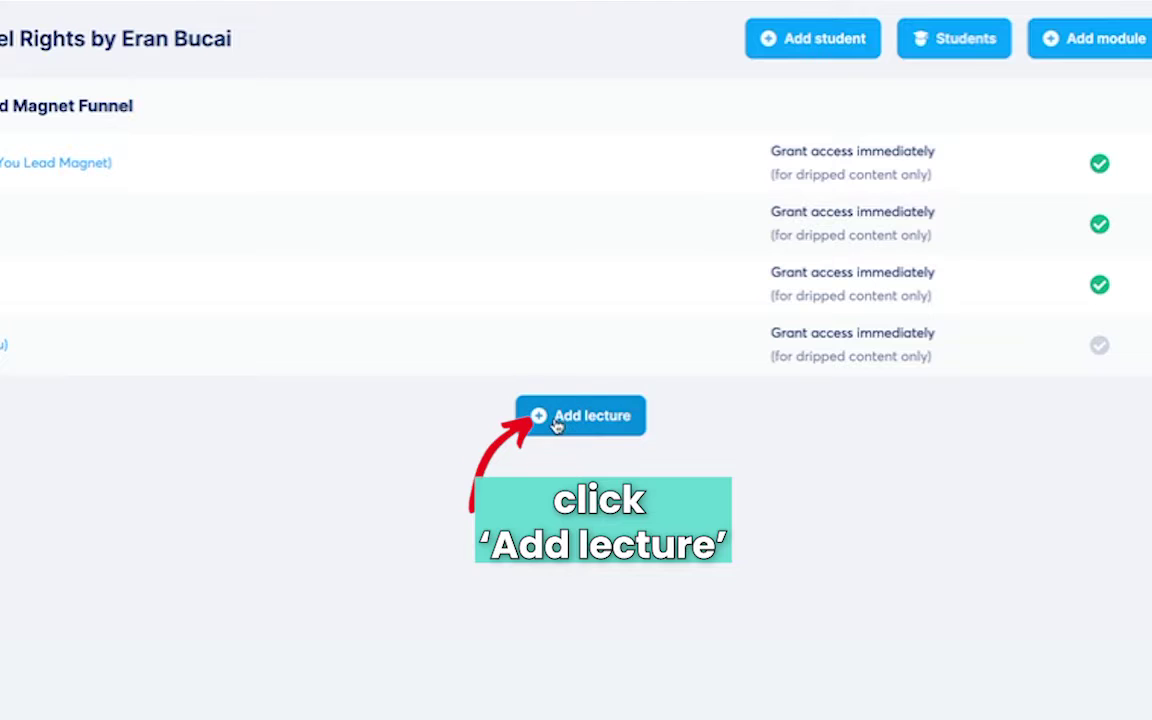
Create a lecture named "List Building Funnel (Done-For-You)" using the video template, previewing the template first
left_click(557, 418)
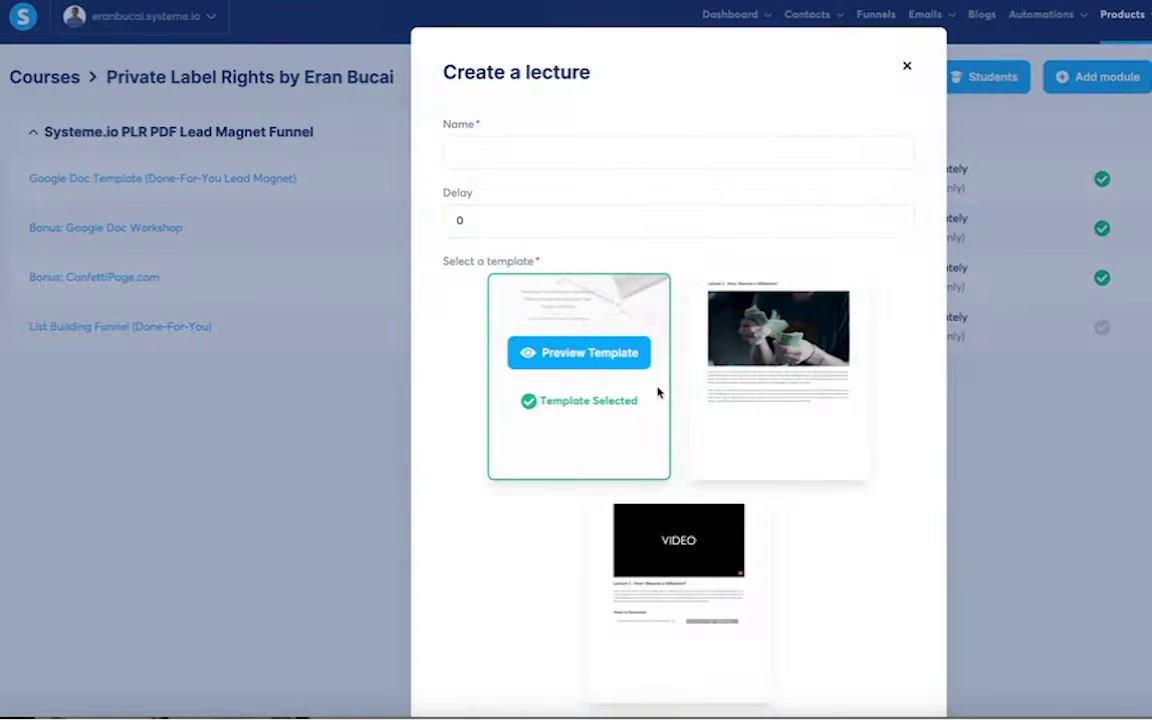
left_click(581, 151)
type("List Building Funnel (Done-For-You)")
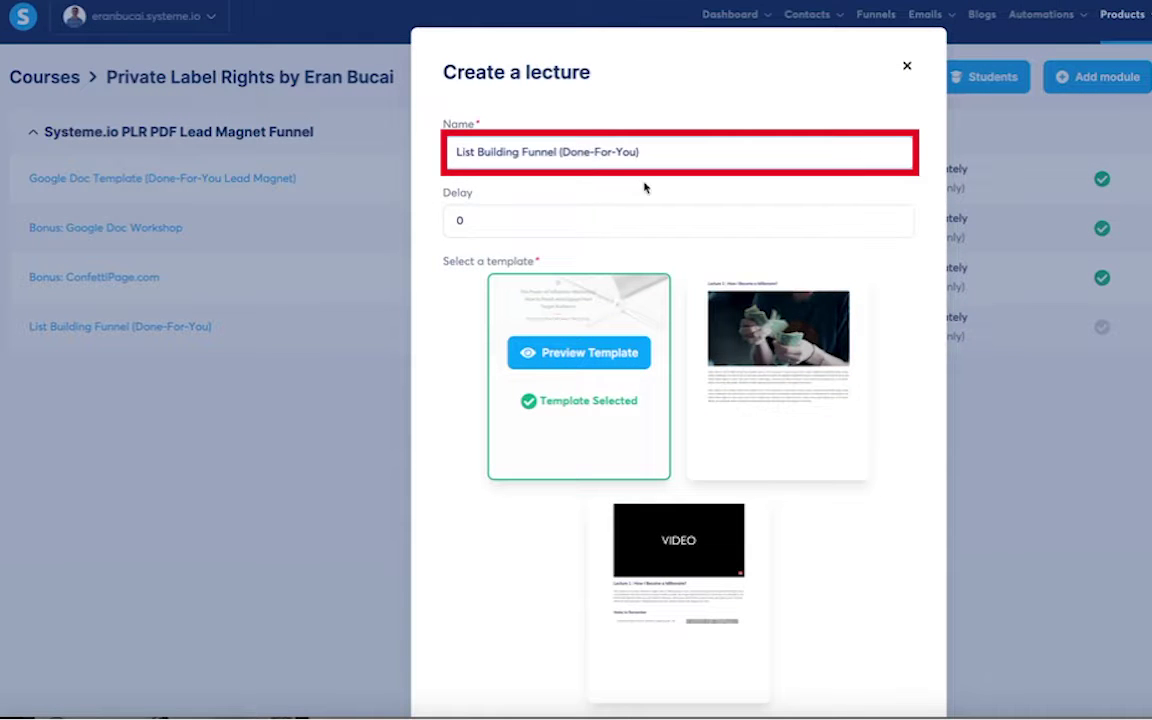
scroll(700, 420, "down", 2)
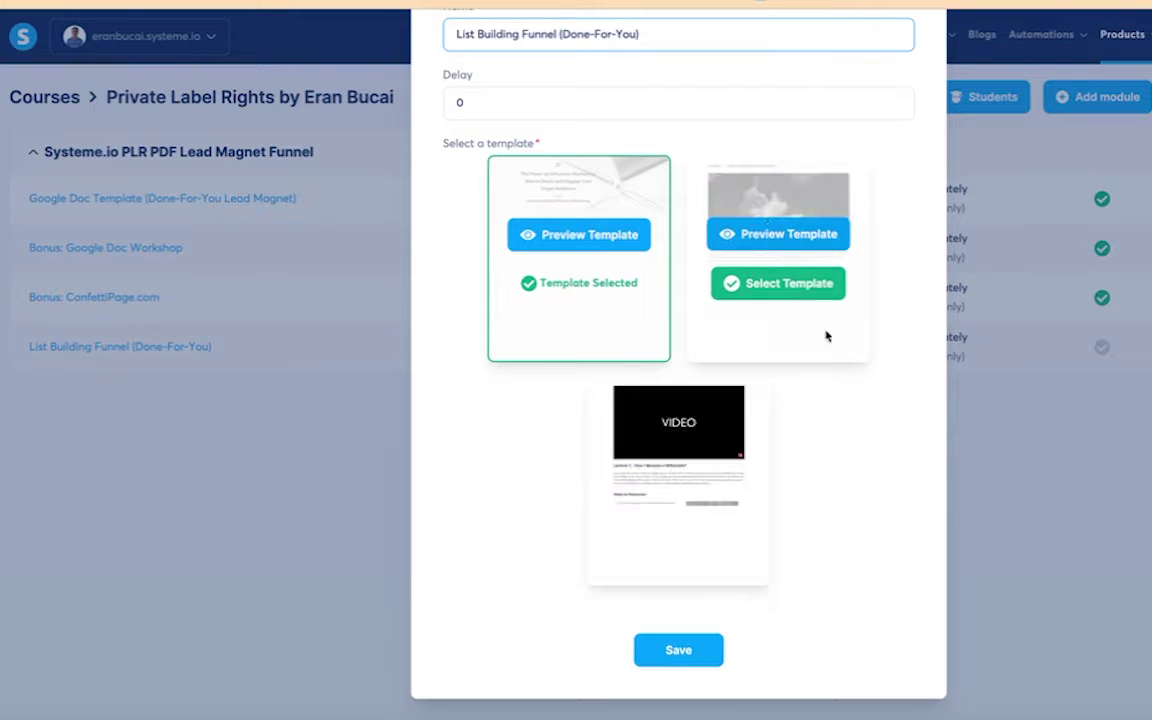
left_click(676, 457)
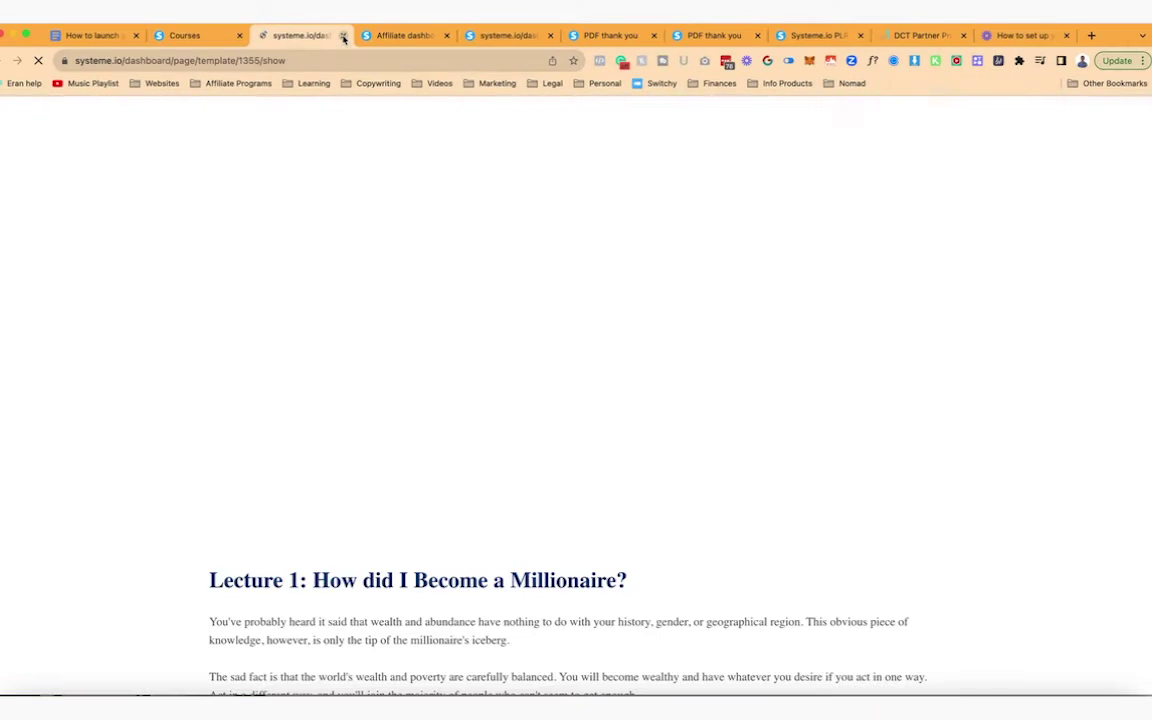
left_click(343, 36)
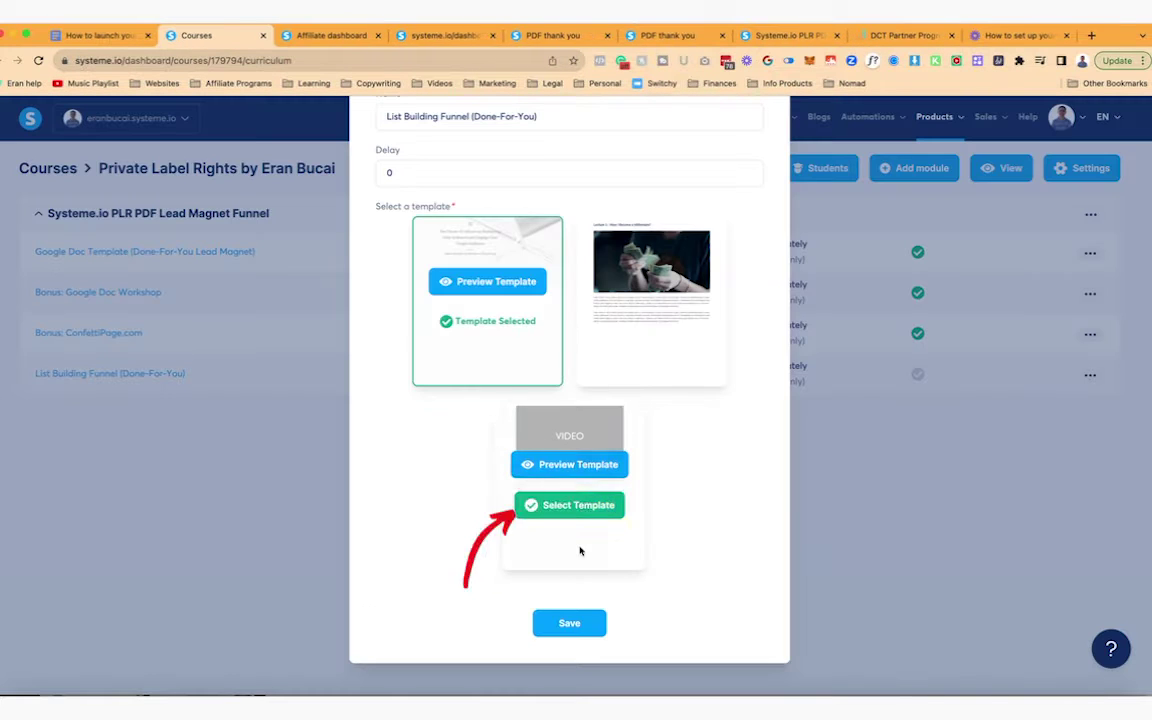
left_click(545, 505)
left_click(569, 622)
Delete the older duplicate "List Building Funnel (Done-For-You)" lecture from the course
left_click(1091, 375)
left_click(981, 535)
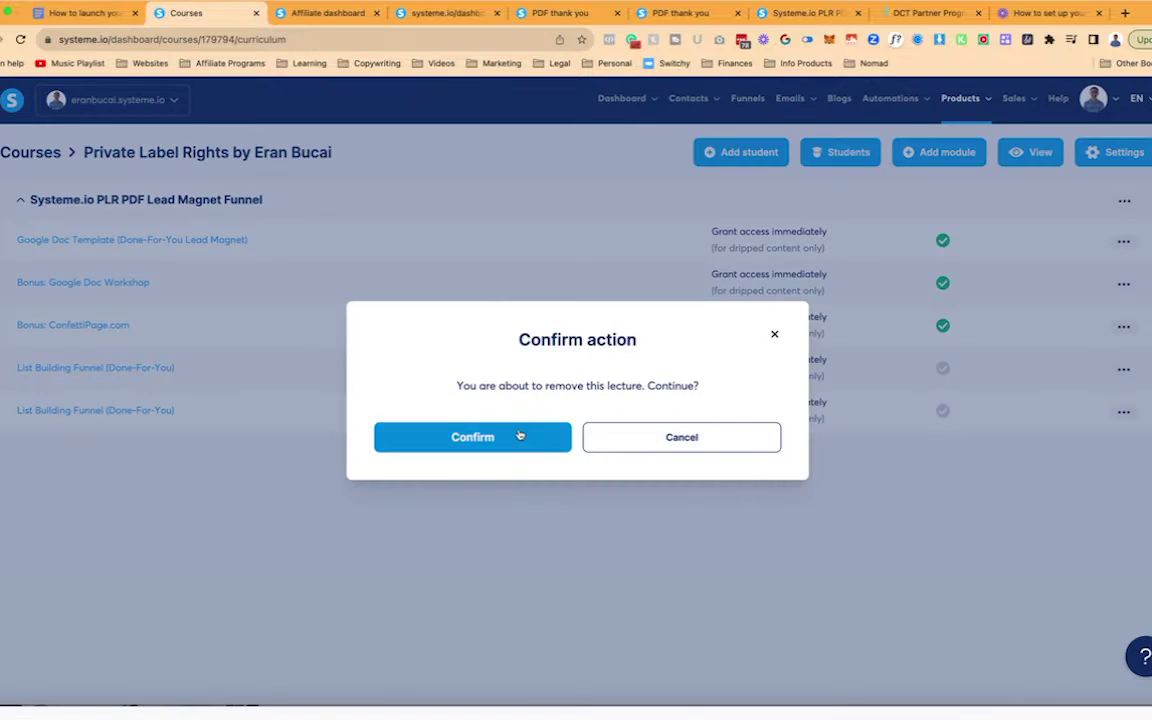
left_click(519, 437)
Open the remaining "List Building Funnel (Done-For-You)" lecture and replace its template content with a bold headline showing that title
left_click(110, 368)
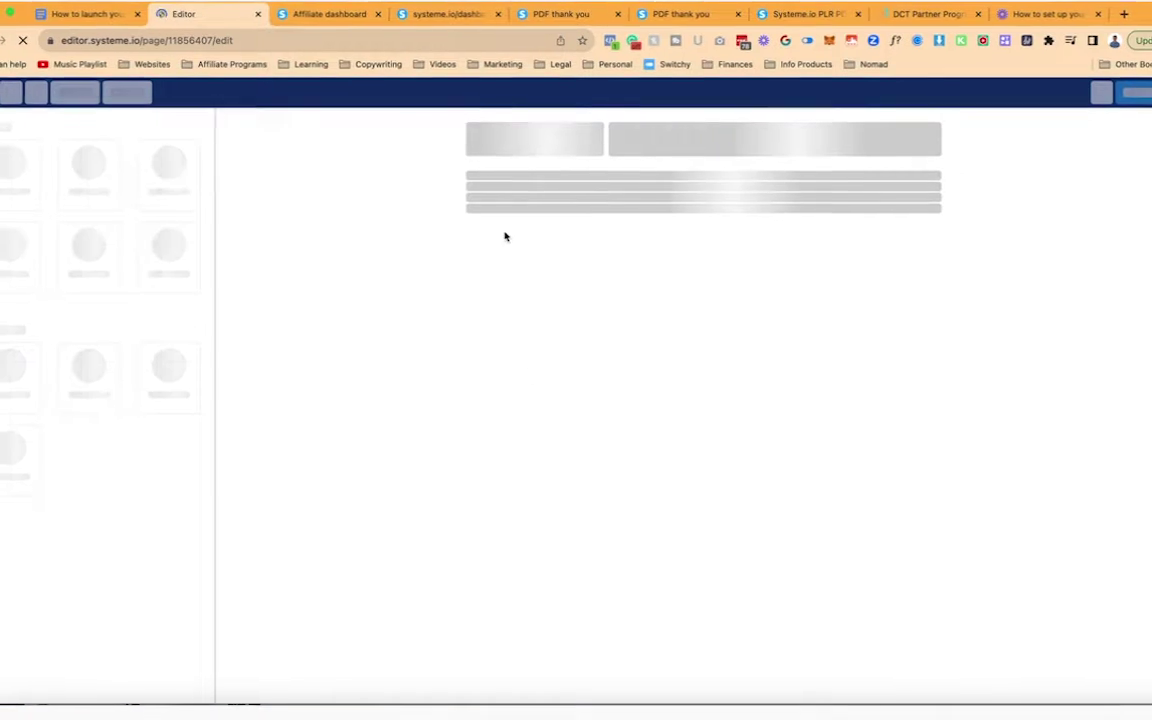
left_click(1148, 124)
left_click(704, 126)
left_click_drag(135, 208, 708, 182)
left_click(610, 172)
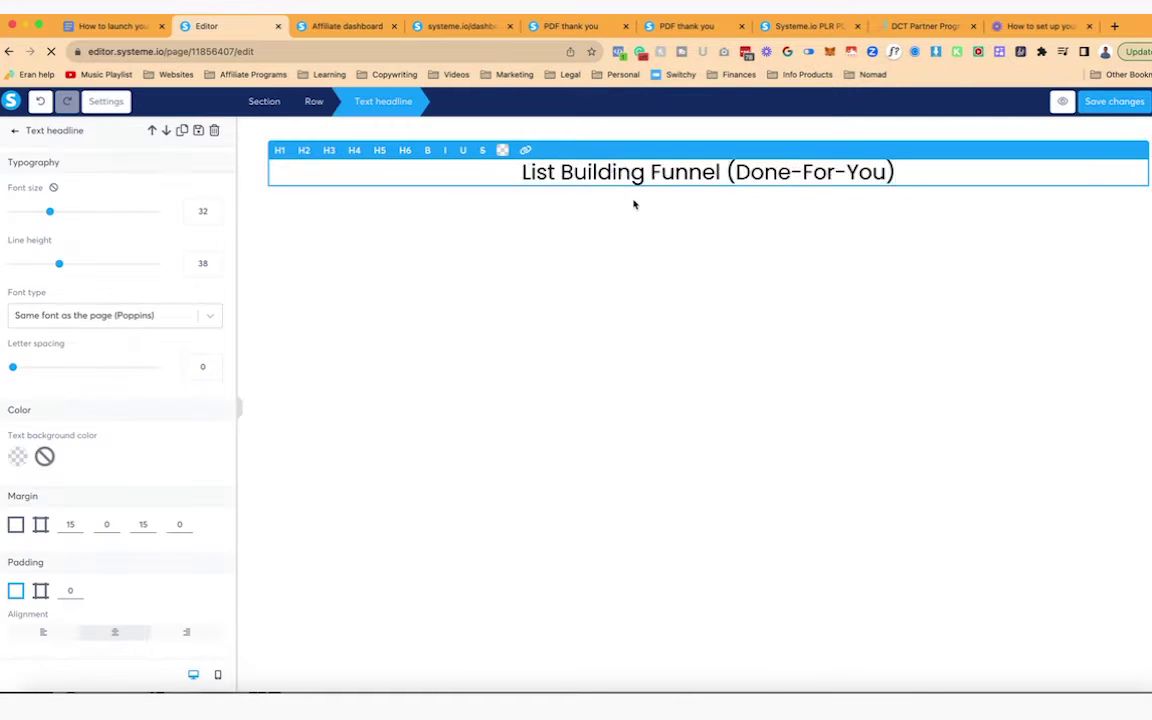
key("ctrl+a")
key("ctrl+b")
left_click(641, 240)
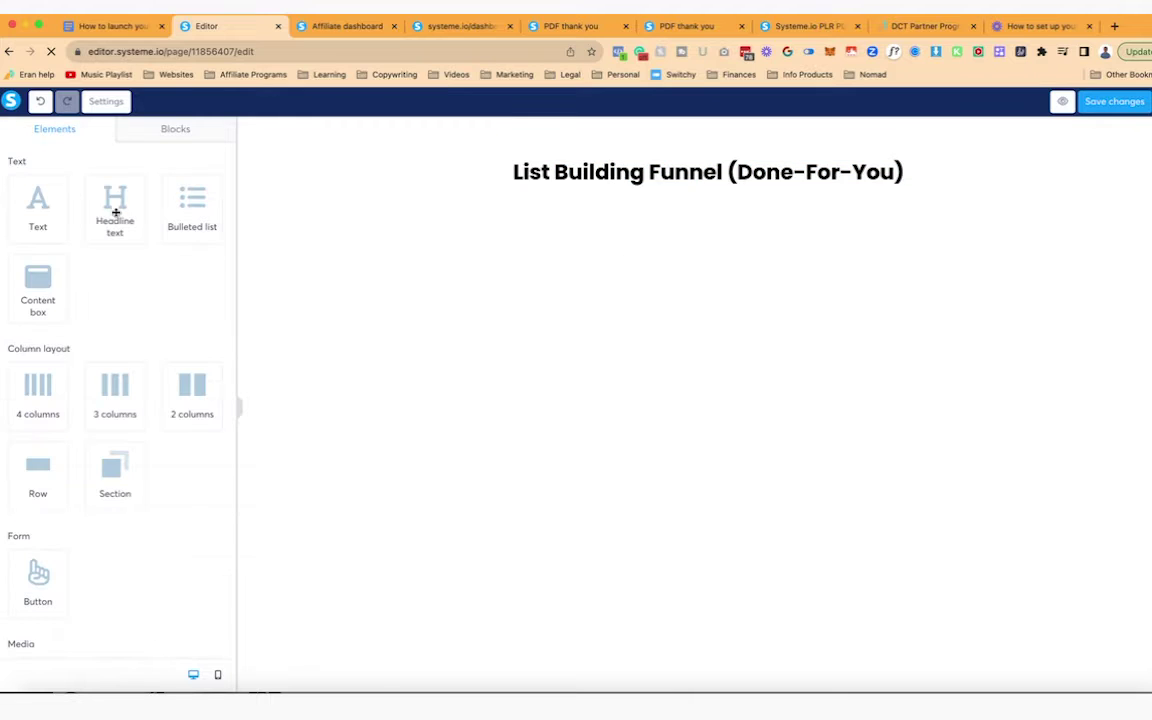
Add a video element below the headline and copy the responsive embed code of the Done-For-You Lead Magnet Funnel setup video
scroll(106, 429, "down", 3)
mouse_move(121, 460)
left_mouse_down()
mouse_move(476, 290)
mouse_move(690, 238)
mouse_move(686, 193)
left_mouse_up()
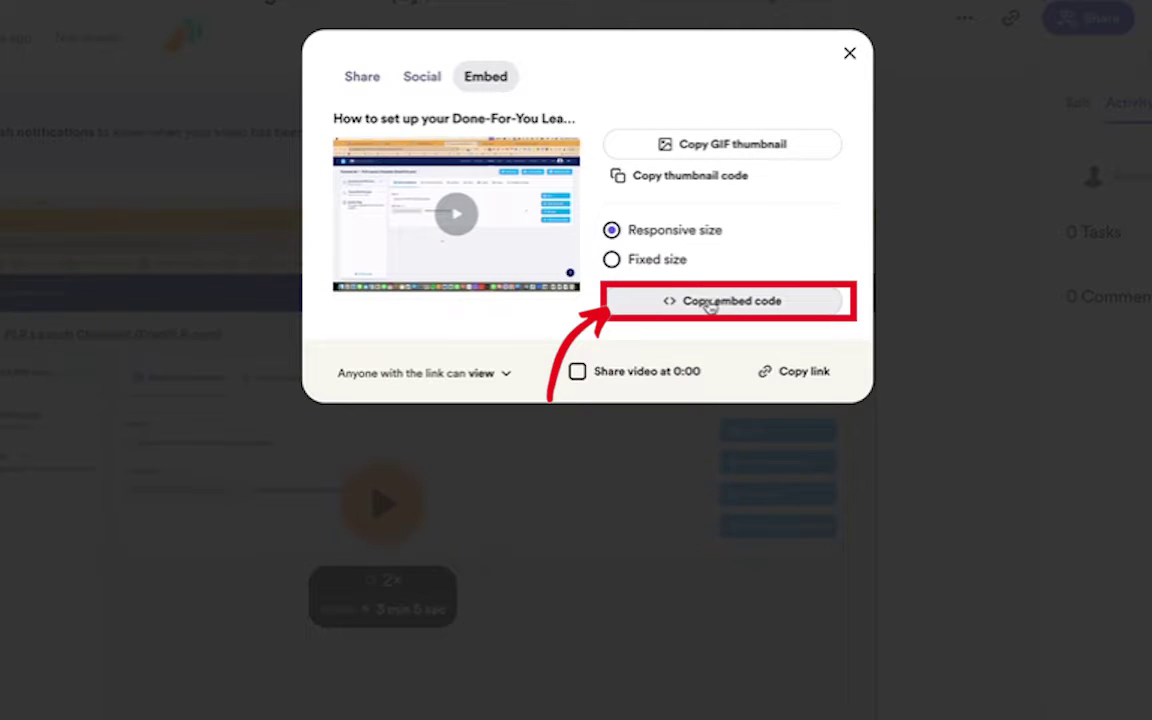
left_click(672, 321)
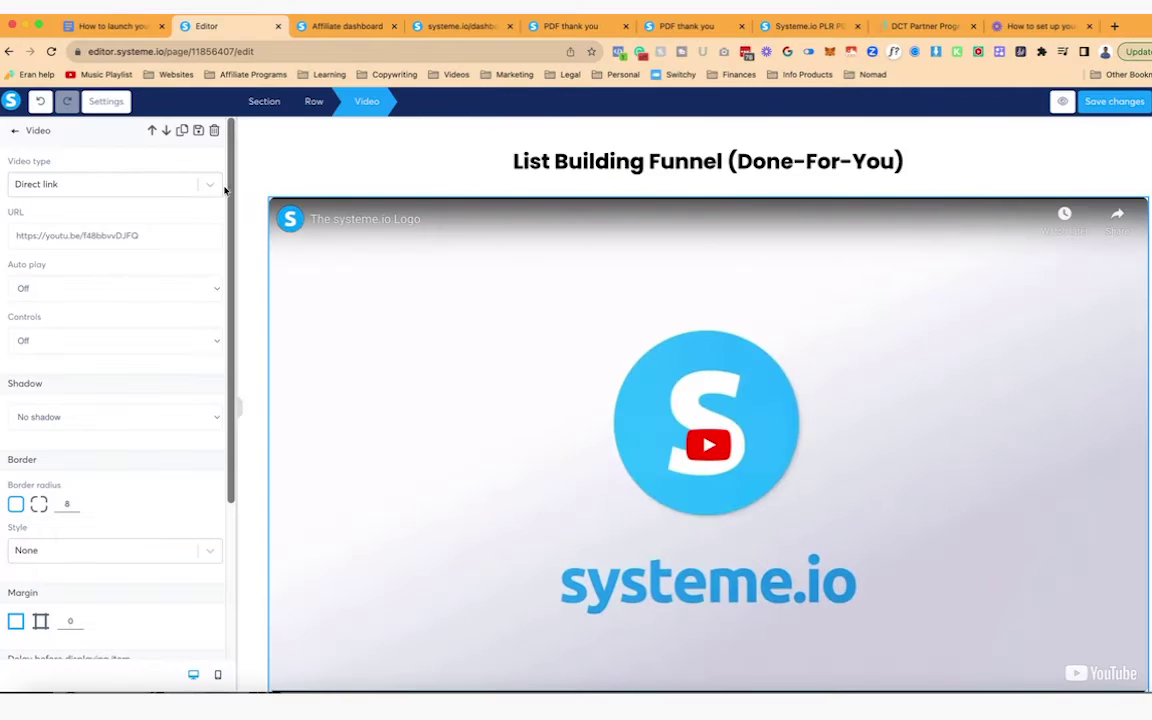
Set the video type to Custom embed, paste and save the copied embed code, and set the video margin to 20
left_click(210, 185)
left_click(48, 238)
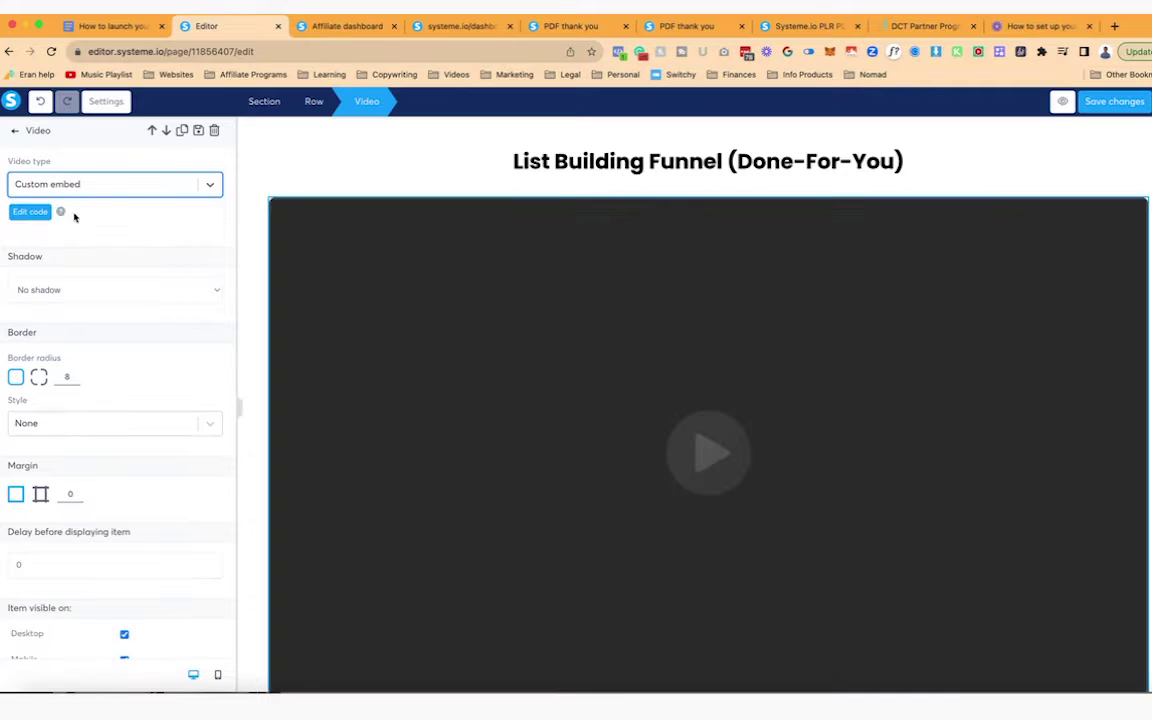
left_click(30, 212)
key("super+v")
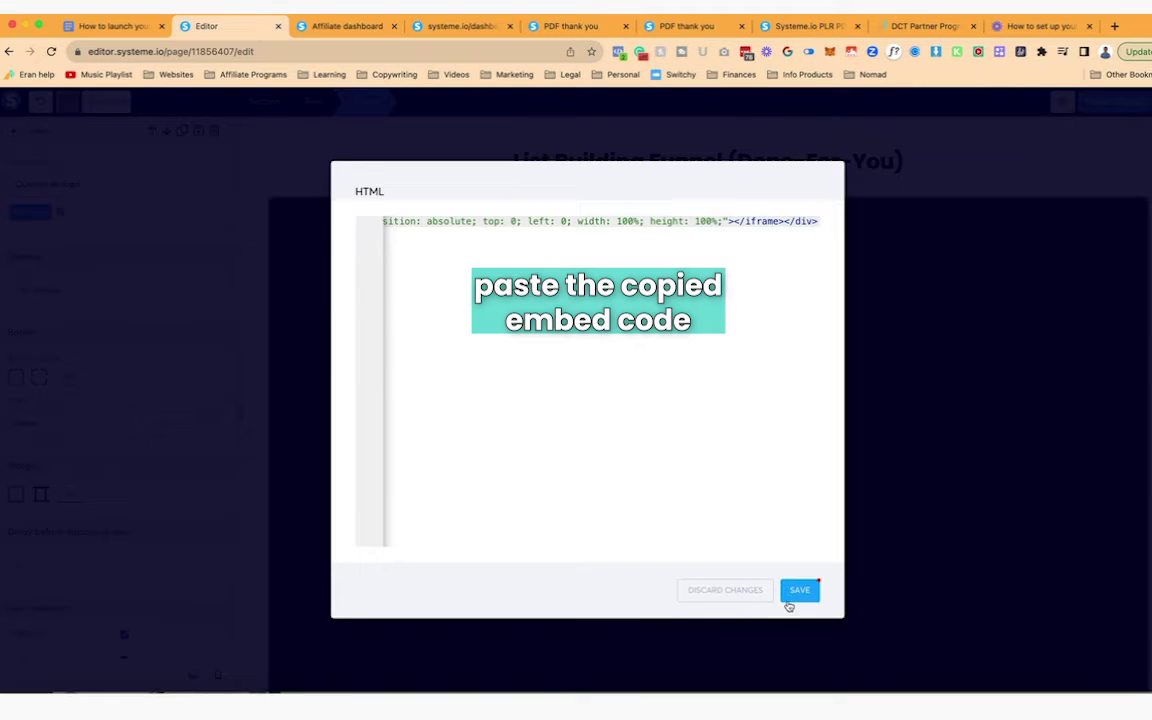
left_click(801, 590)
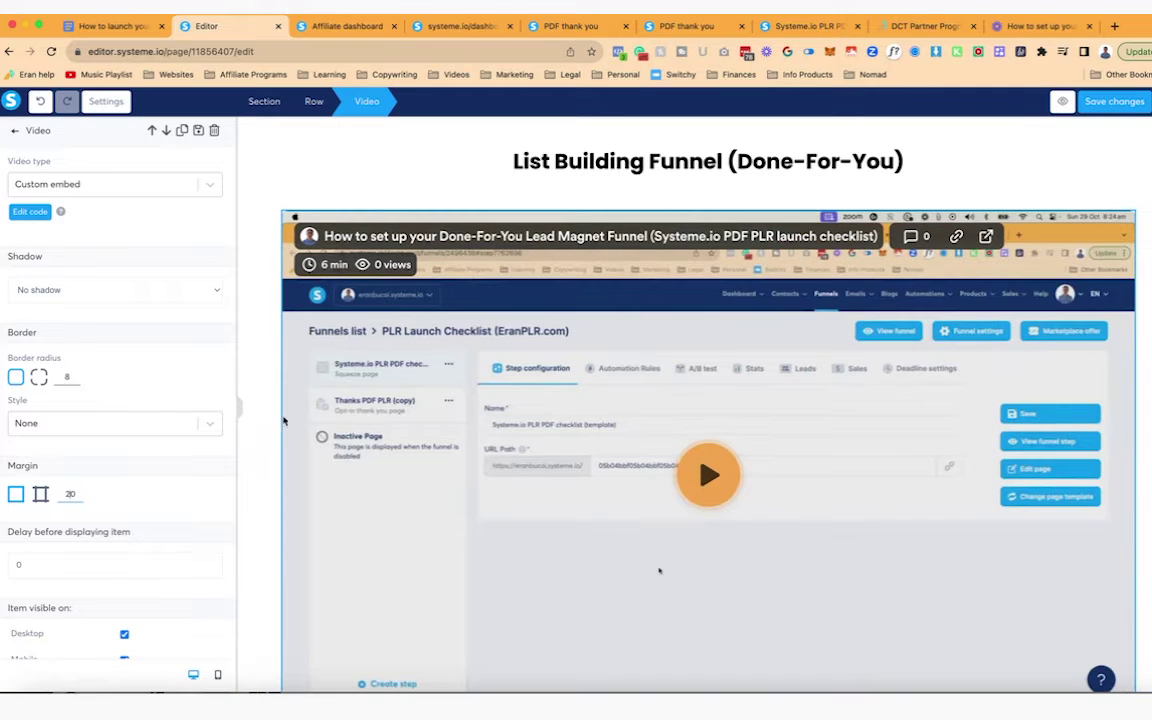
left_click(268, 410)
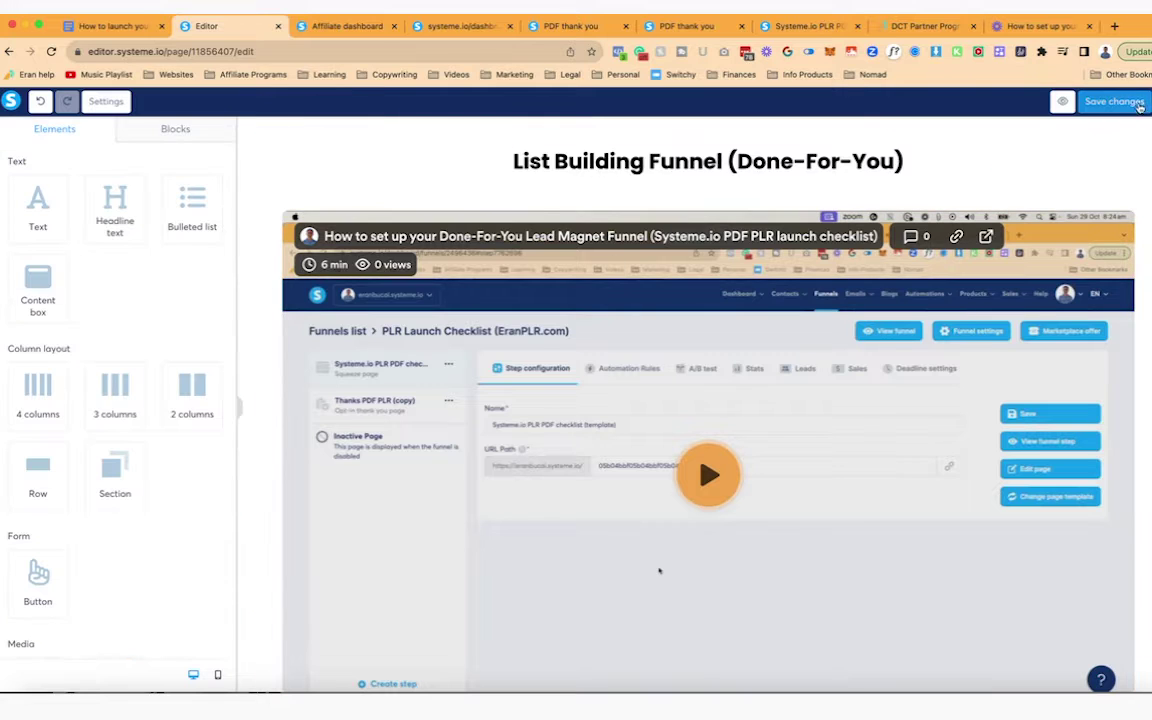
Add a text element between the headline and the video and align it left
left_click_drag(37, 200, 574, 194)
triple_click(574, 194)
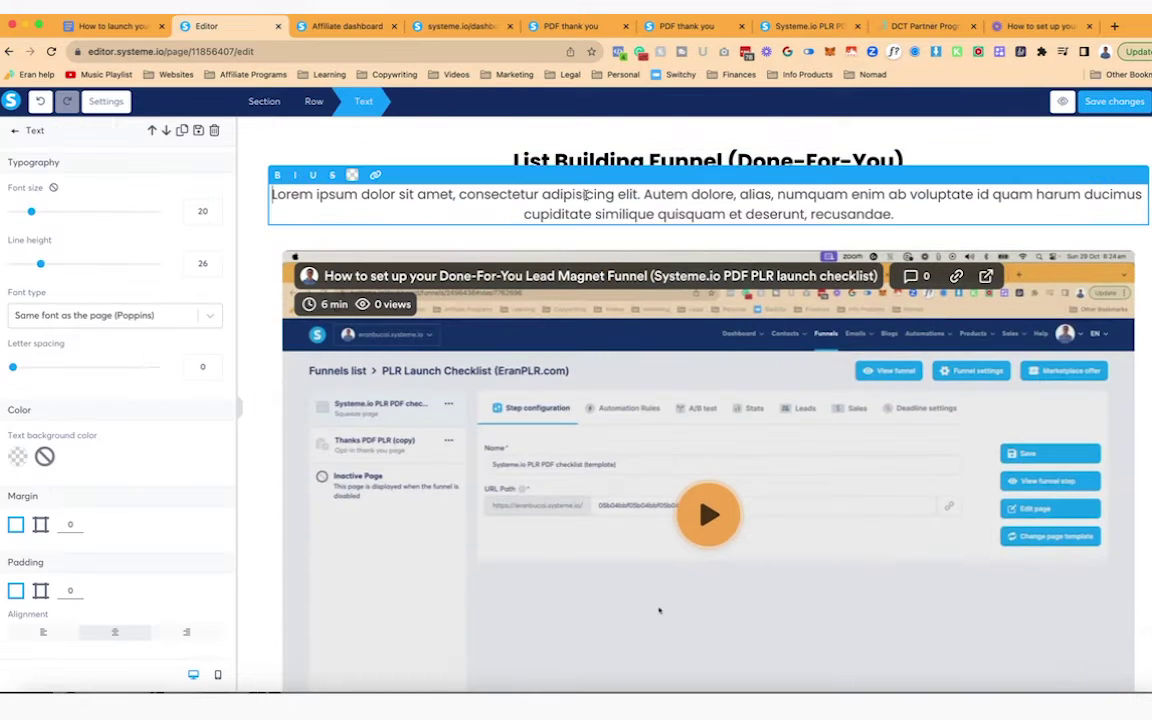
left_click(42, 632)
Replace the placeholder text with "I wanted to give you the resources you need to turn this PDF you just customized into a lead generation strategy with"
triple_click(522, 197)
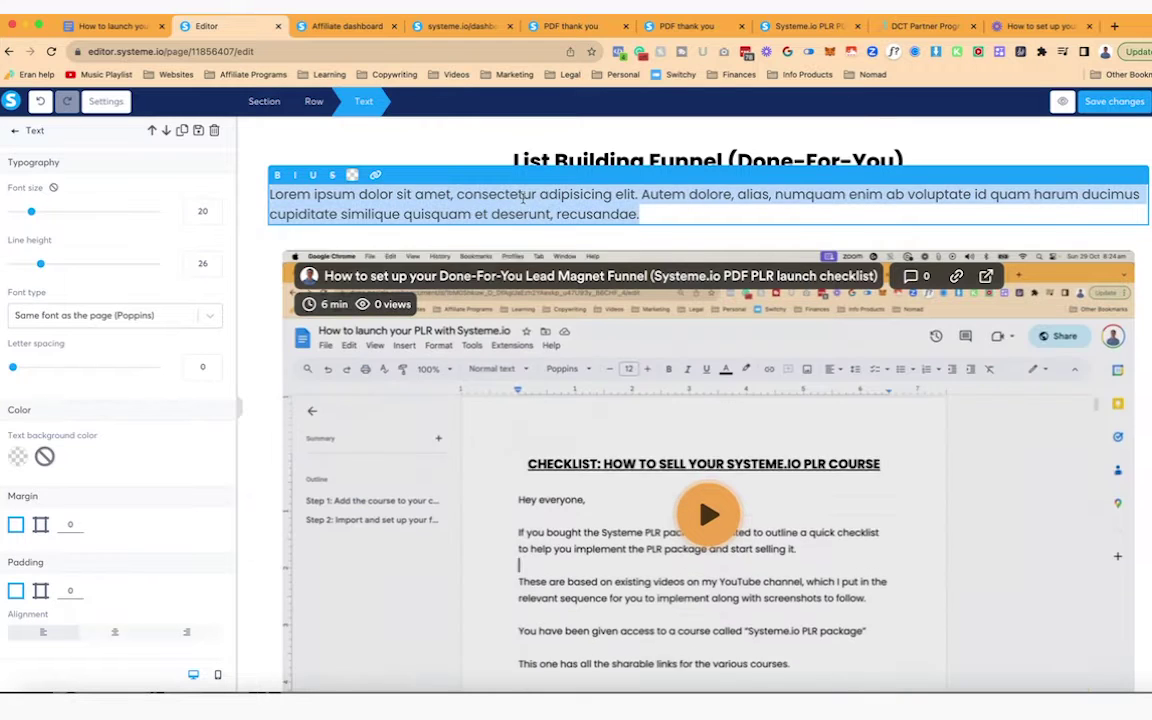
type("I wanted to give you")
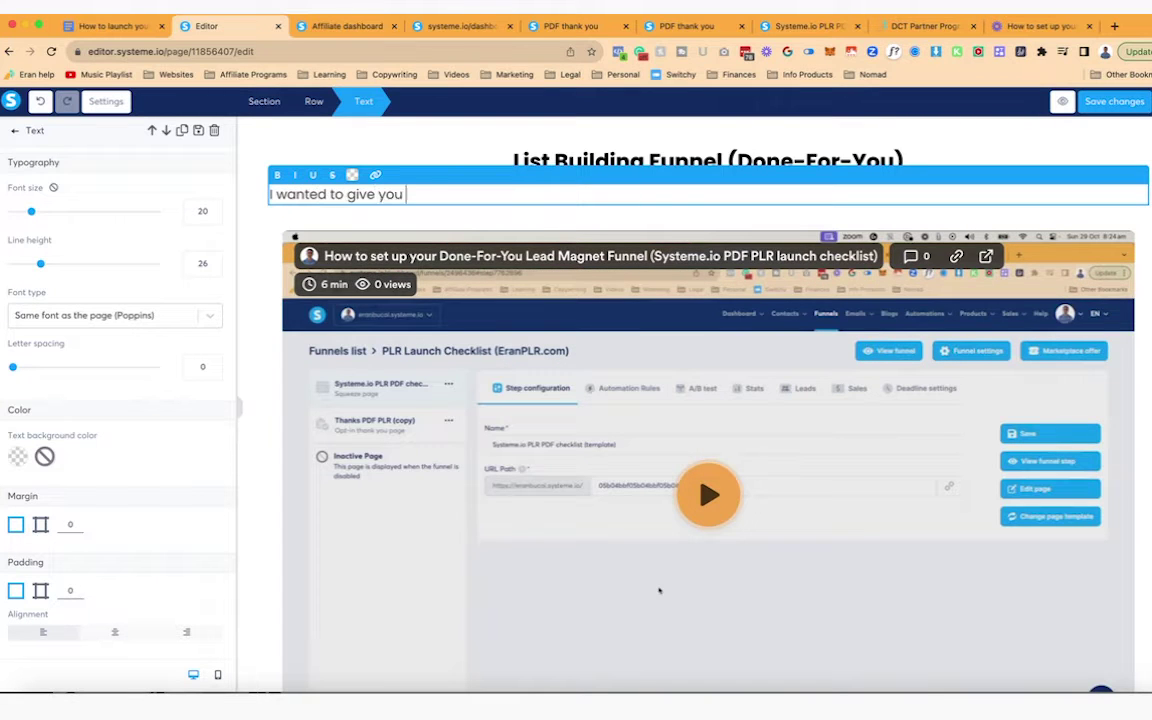
type(" the resources you need to turn this PDF you")
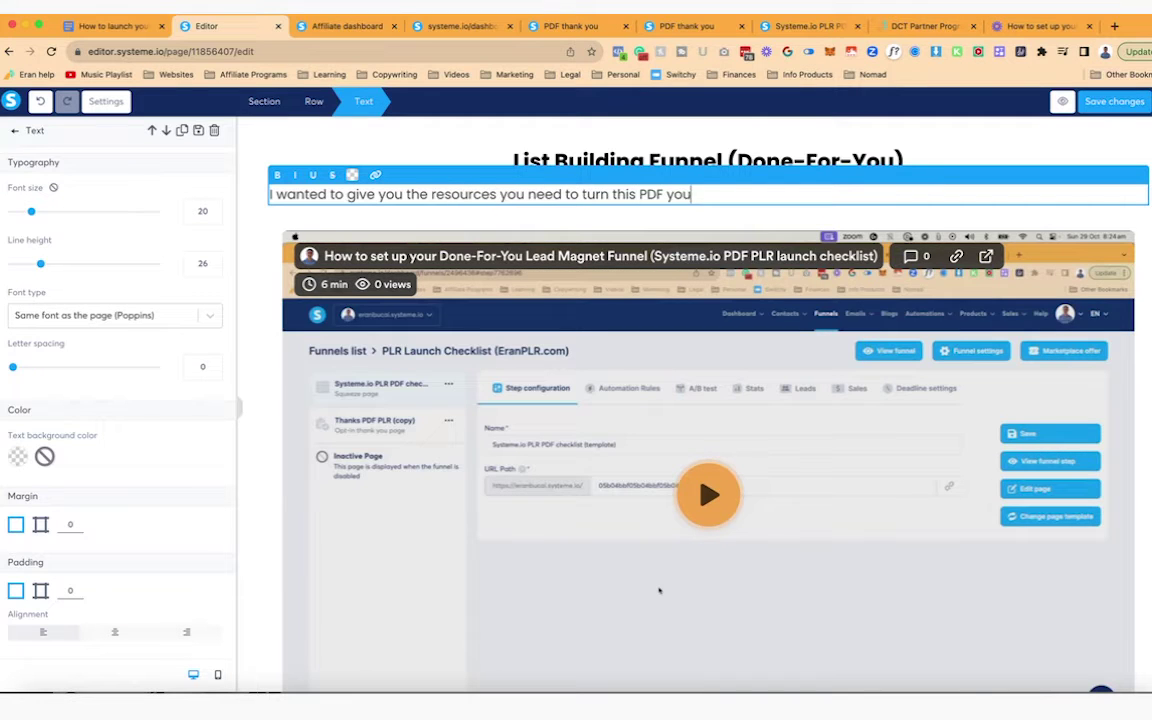
type(" just customized into a lead generation strategy with")
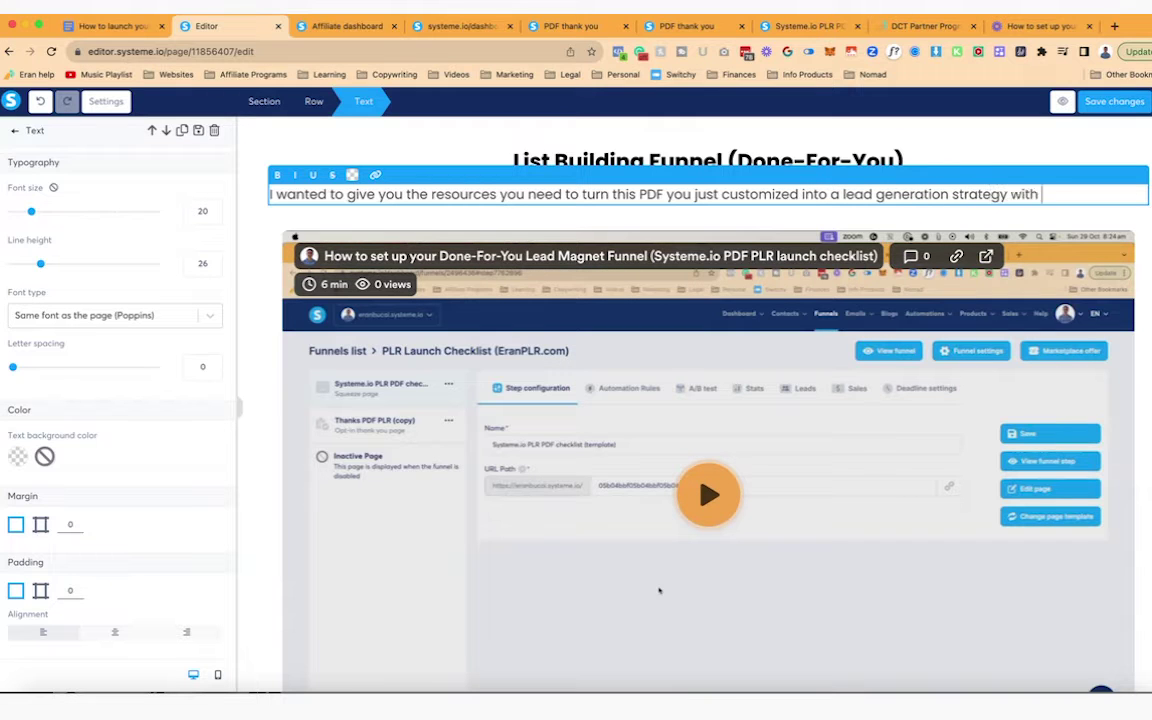
Continue with "a squeeze page and thank you page done-for-you, and also give you something to upsell people to in case you don't have your own product."
type(" a squeeze page and thank")
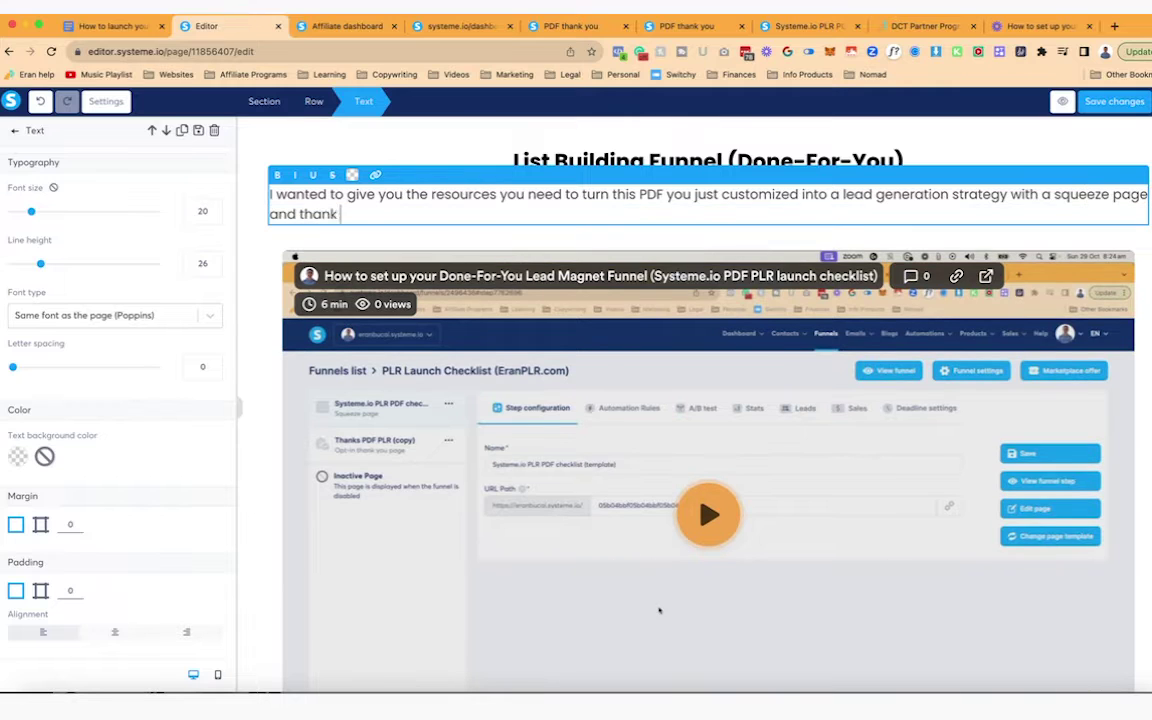
type(" you page done-for-you, and also give you something to upsell people to in case you don")
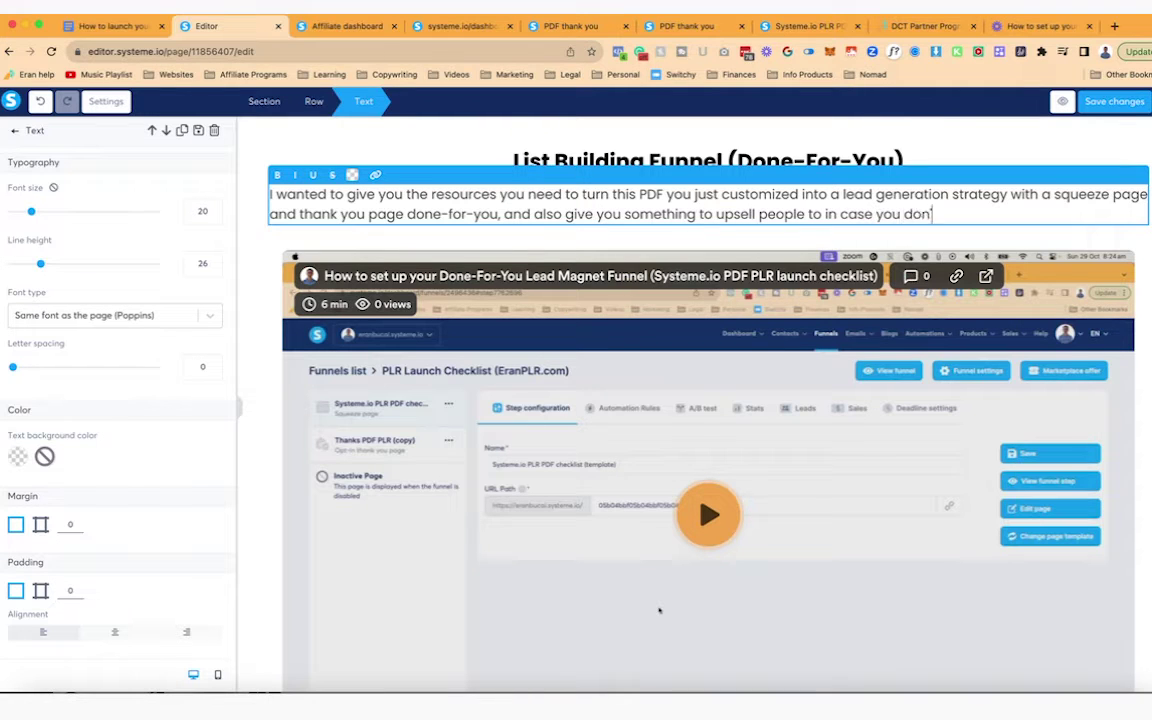
type("wn product.")
Start a second paragraph reading "Everything is explained in the video below and you will see a button to click"
key("Return")
key("Return")
type("Everything is explai")
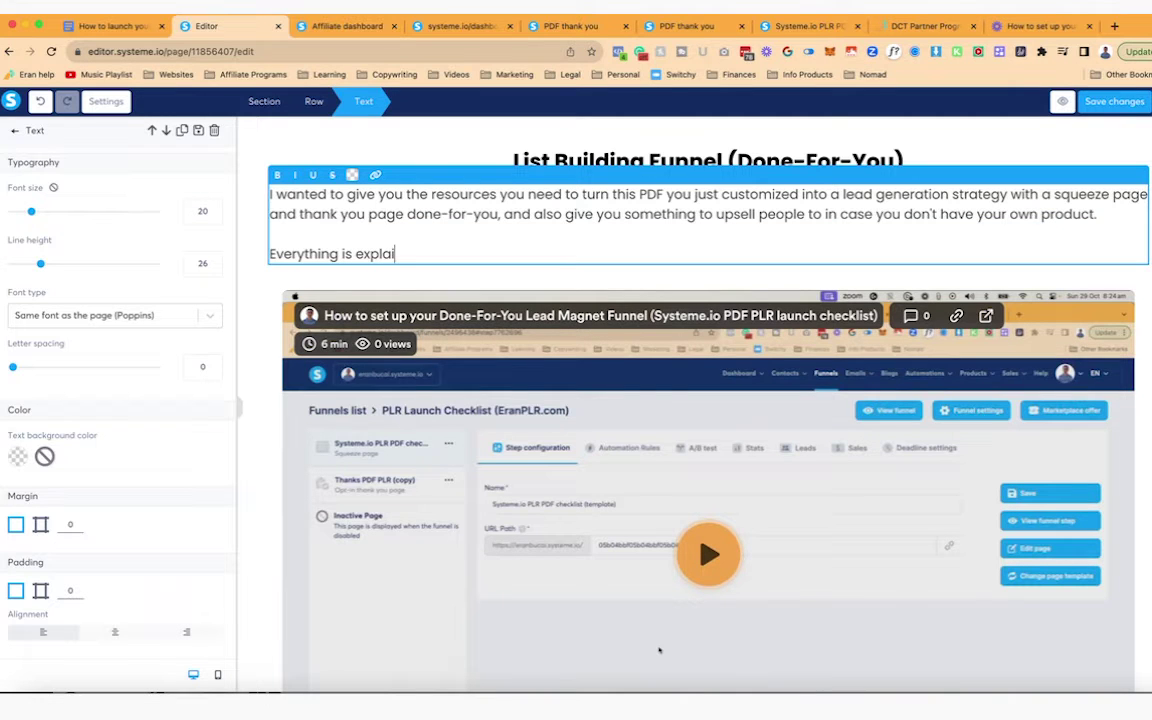
type("ned in the video be")
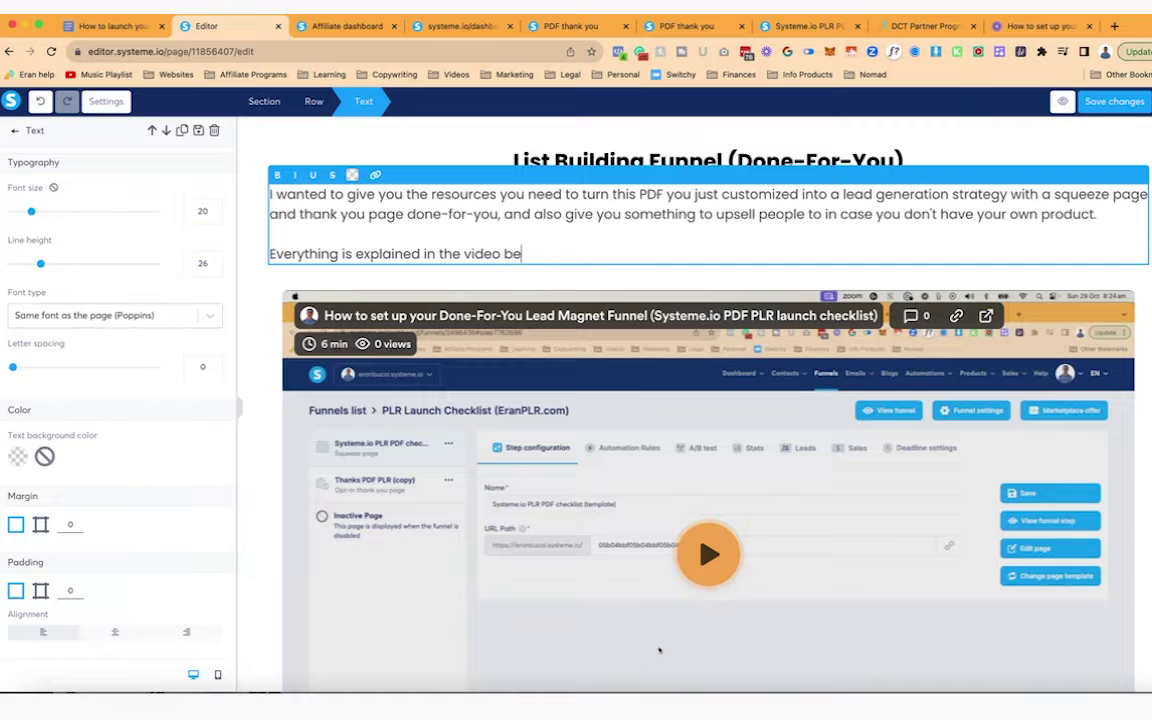
type("low and you will see a but")
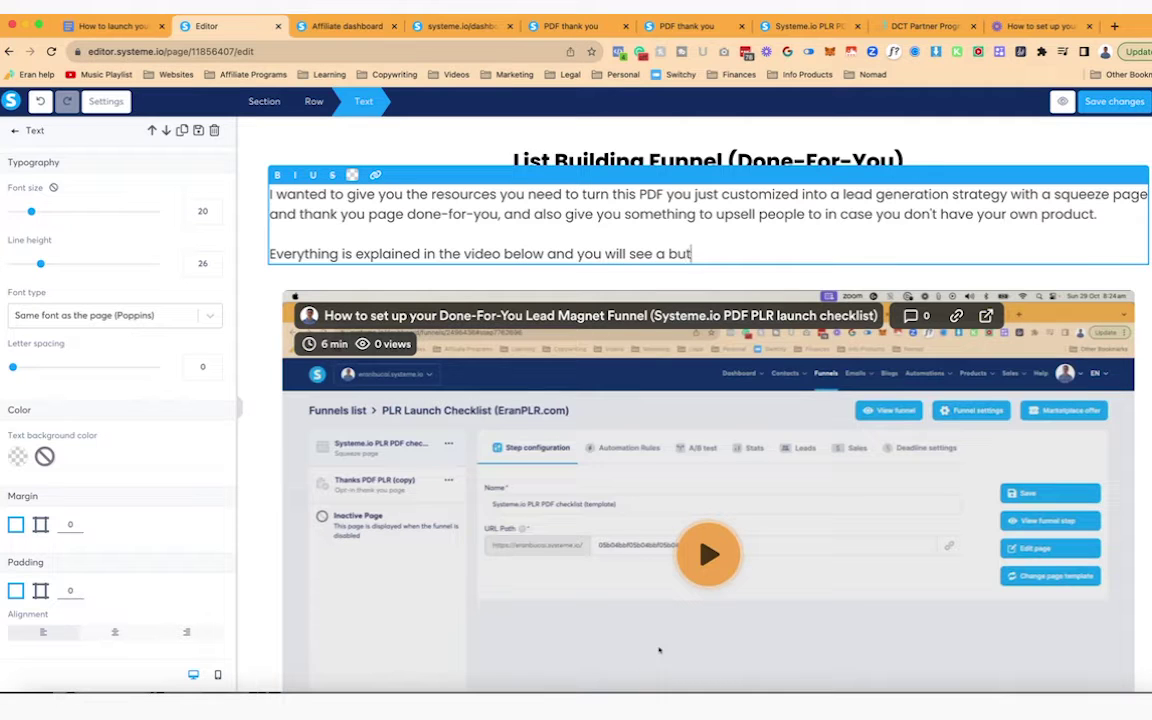
type("ton to click ")
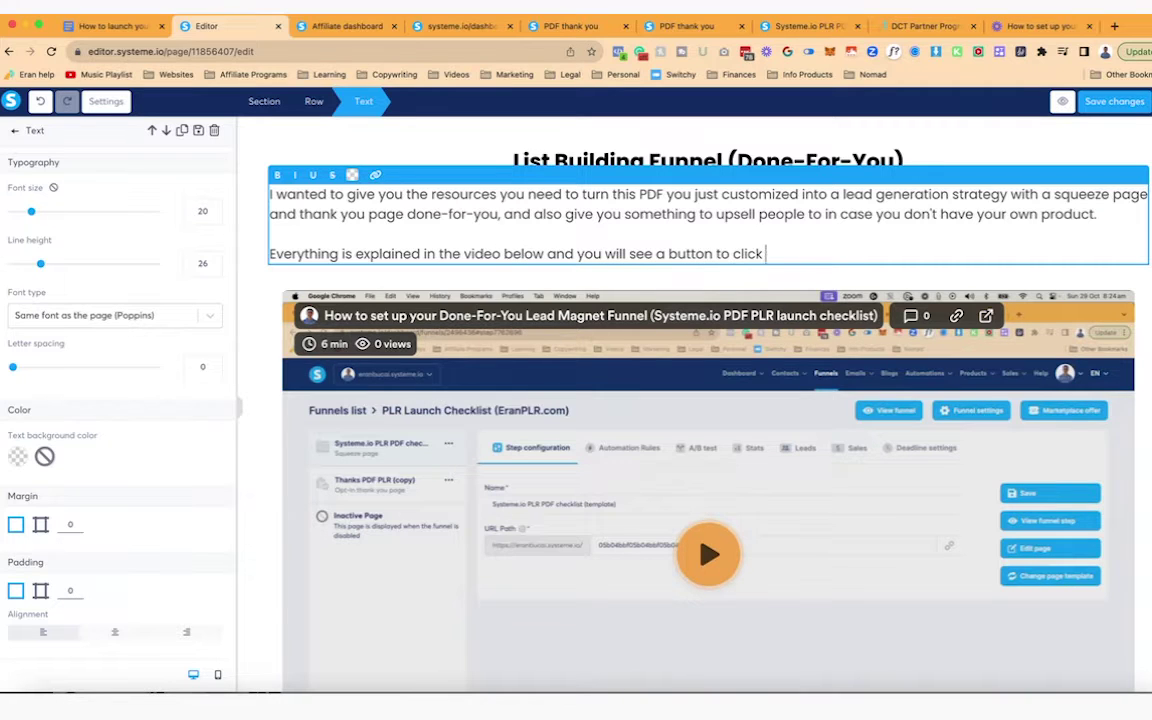
Finish the second paragraph with "which will import the squeeze page and thank you page into your Systeme.io account."
type("which will import the squeeze page and tha")
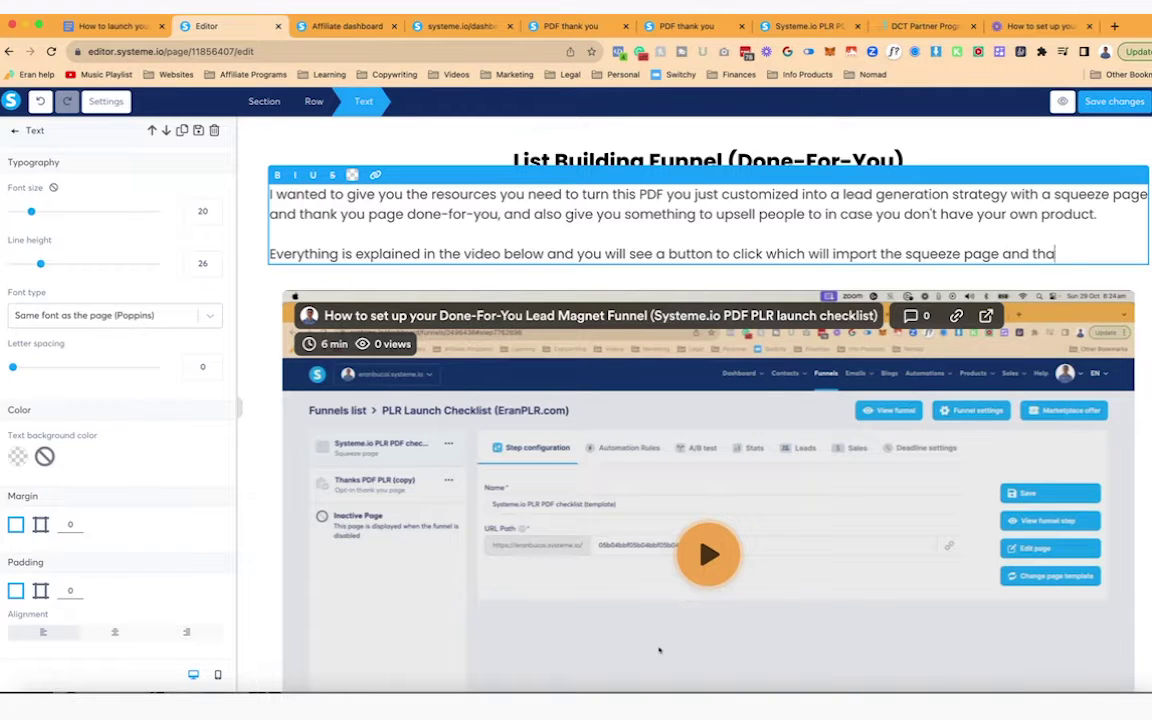
type("nk you page into your Systeme.io account.")
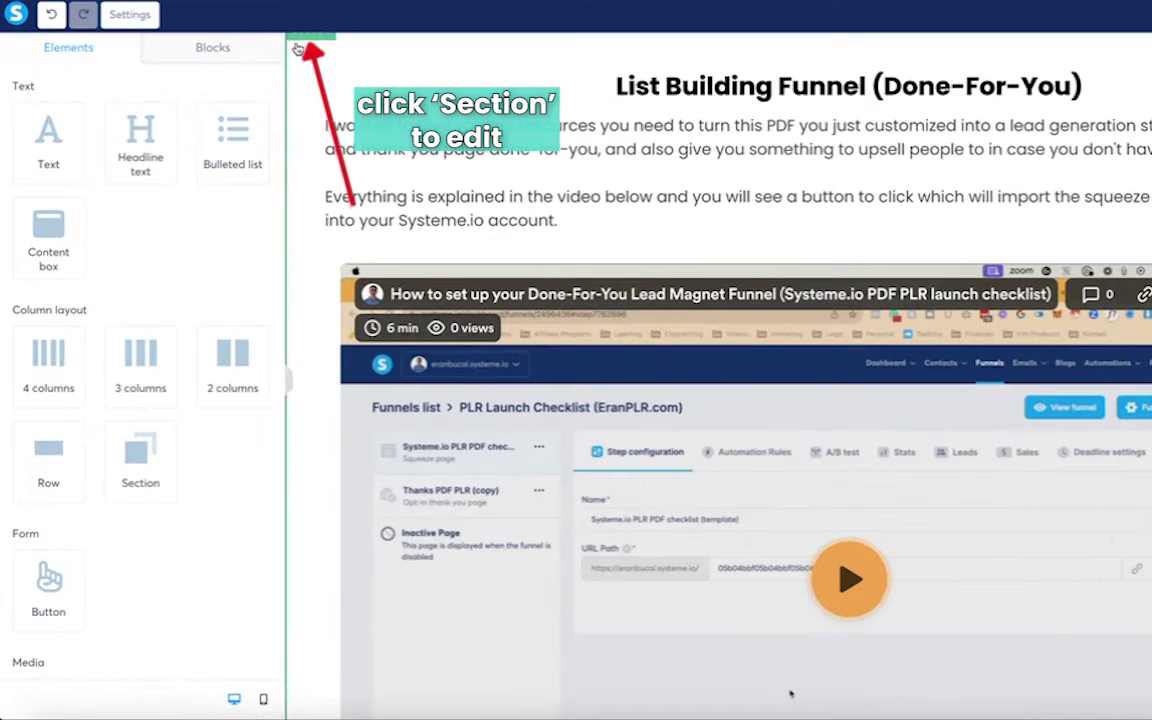
Set the content width of the section containing the headline, text and video to Medium
left_click(657, 667)
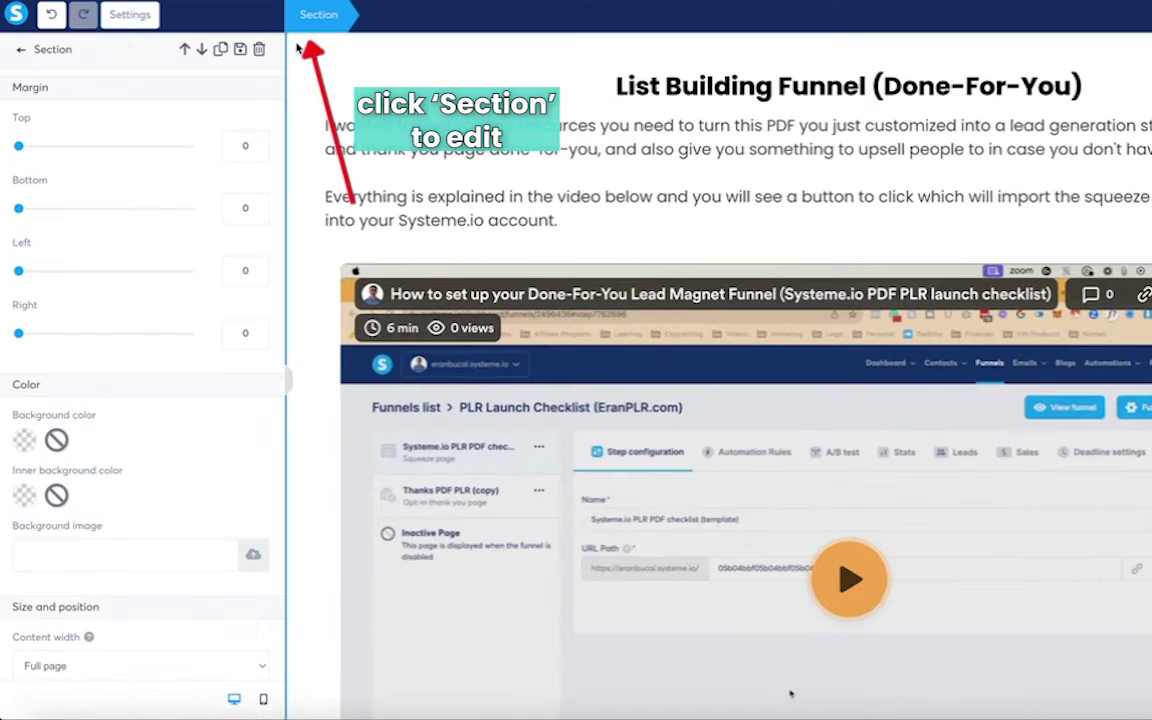
scroll(190, 300, "down", 5)
left_click(190, 360)
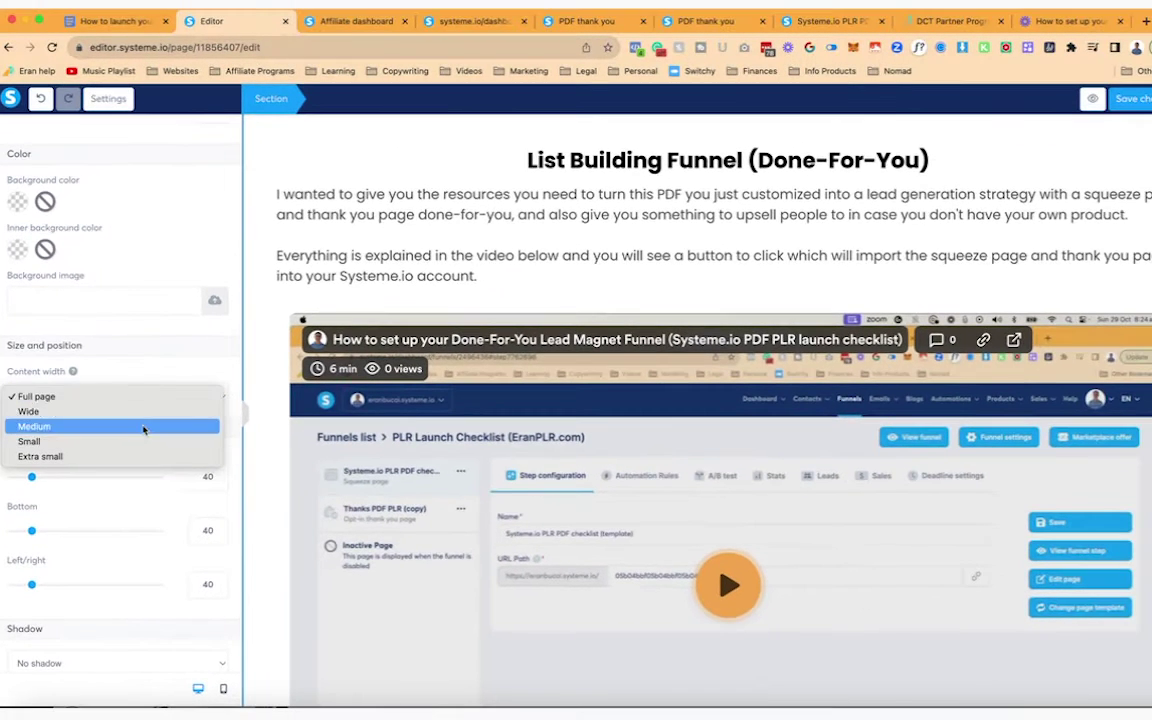
left_click(143, 427)
left_click(308, 311)
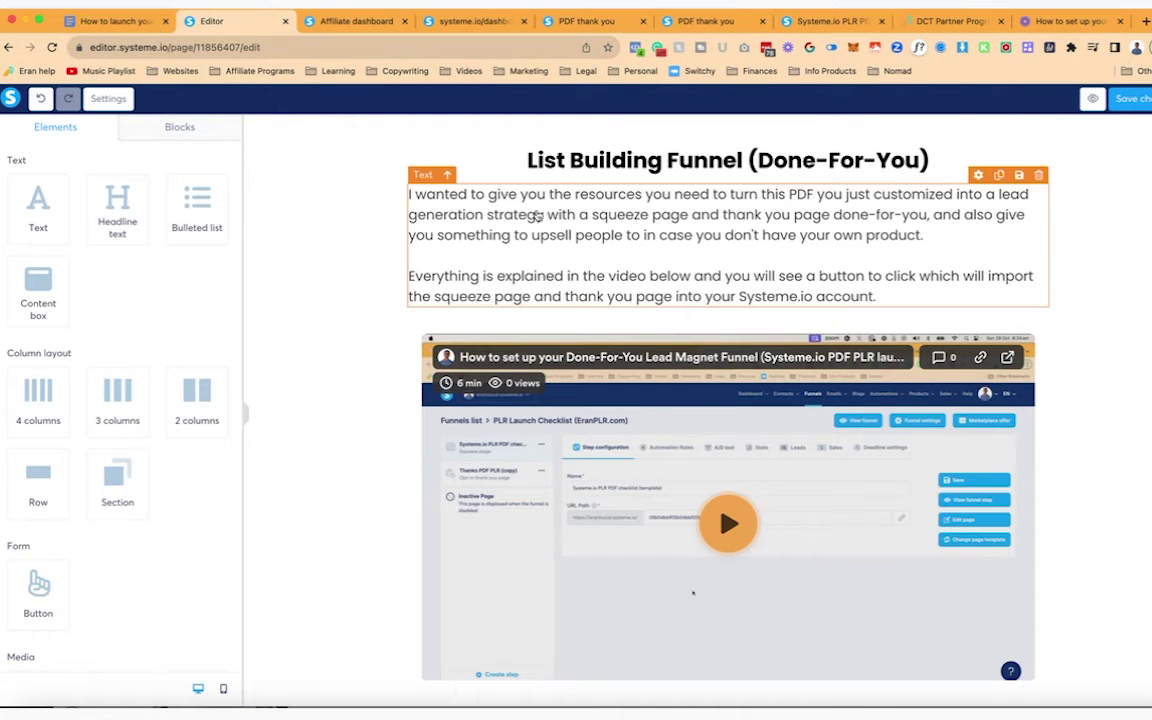
Open the live "FREE PDF checklist" squeeze page and save a screenshot of its heading, bullet points and email form
left_click(588, 20)
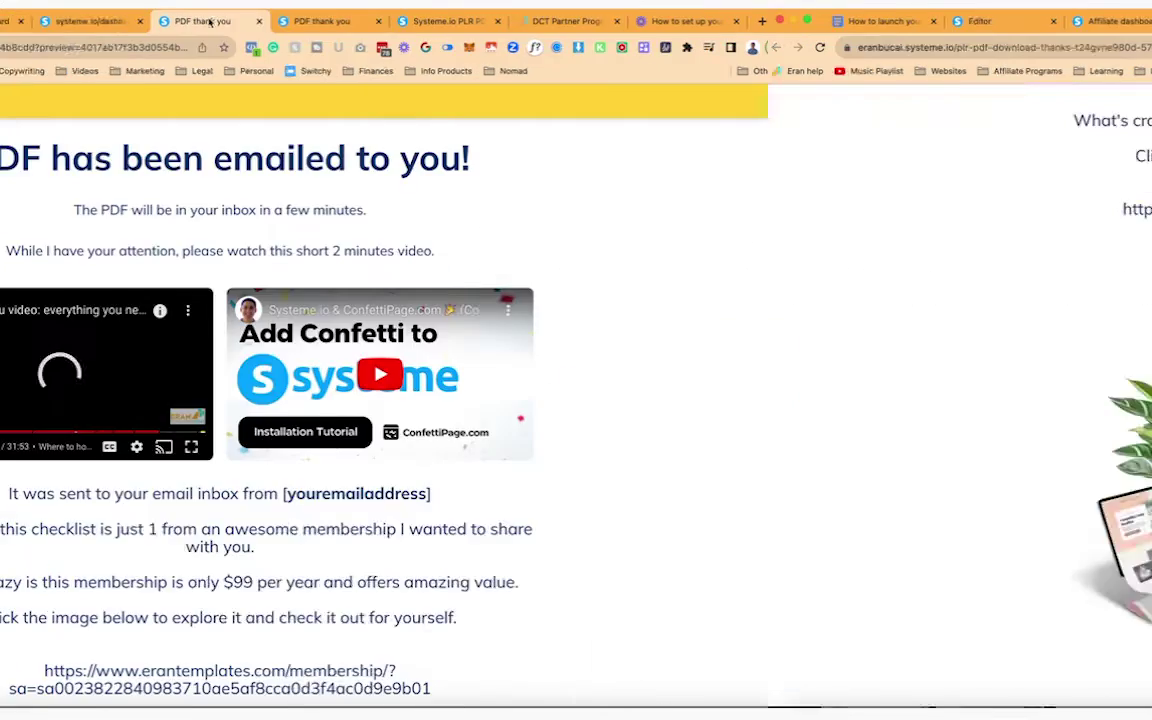
left_click(461, 21)
left_click(946, 350)
left_click_drag(846, 608, 846, 609)
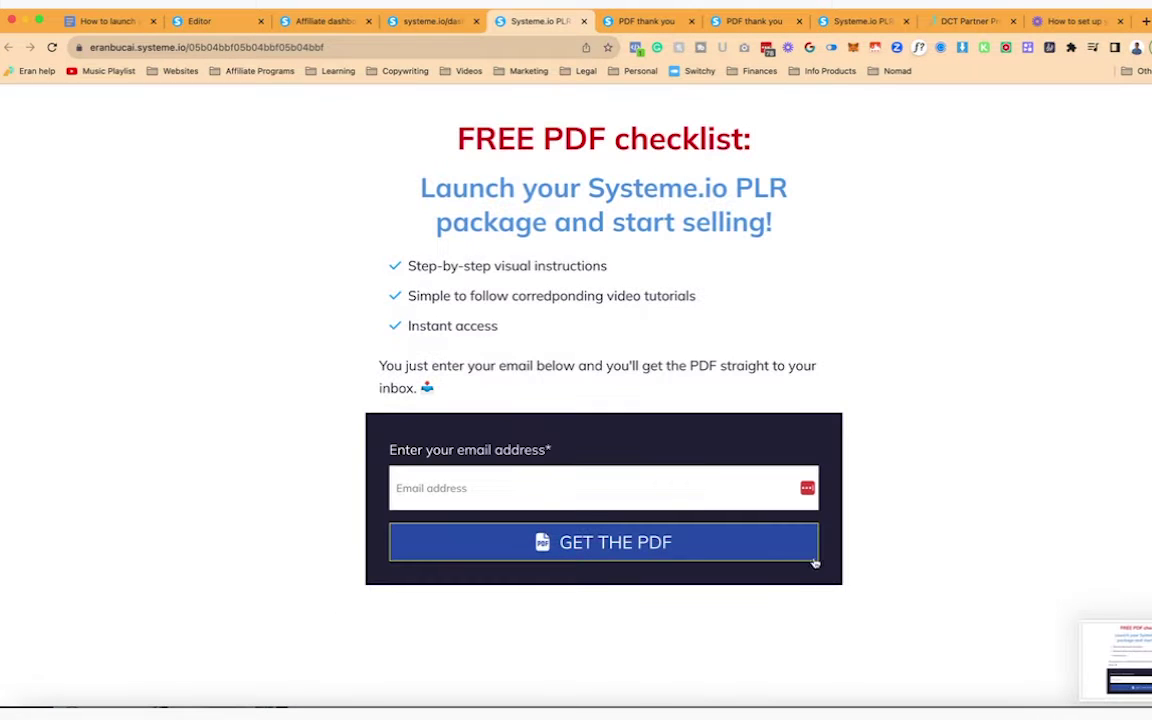
left_click(1130, 636)
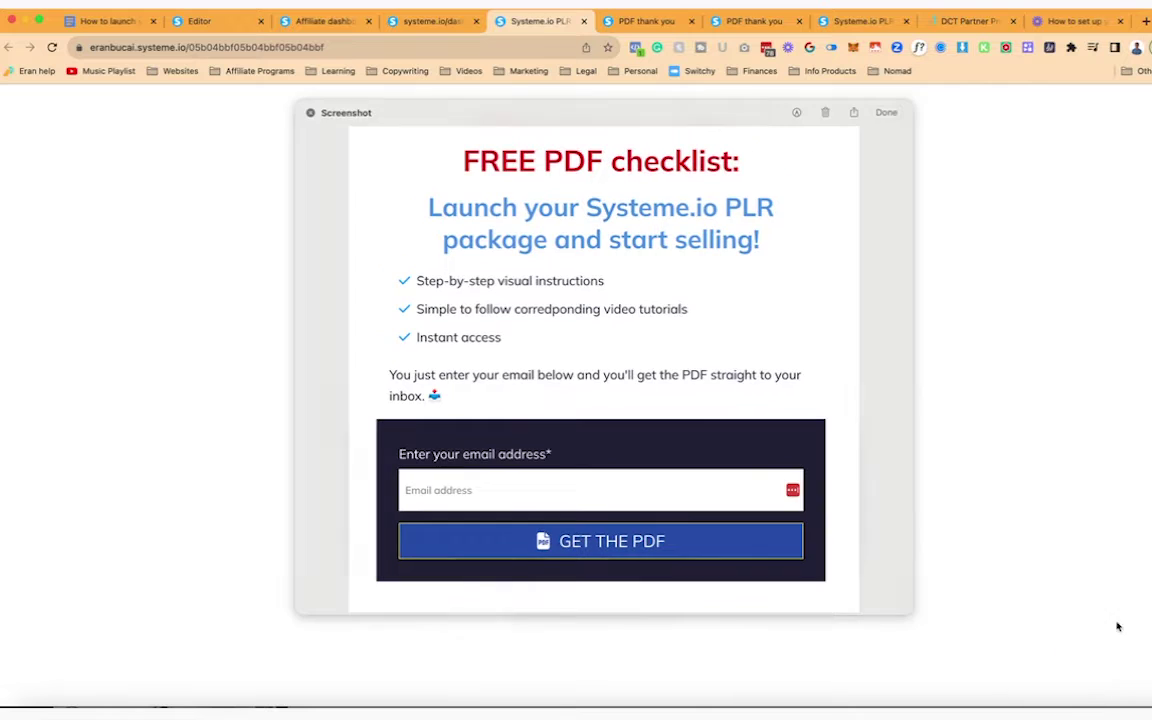
left_click(887, 113)
left_click(322, 21)
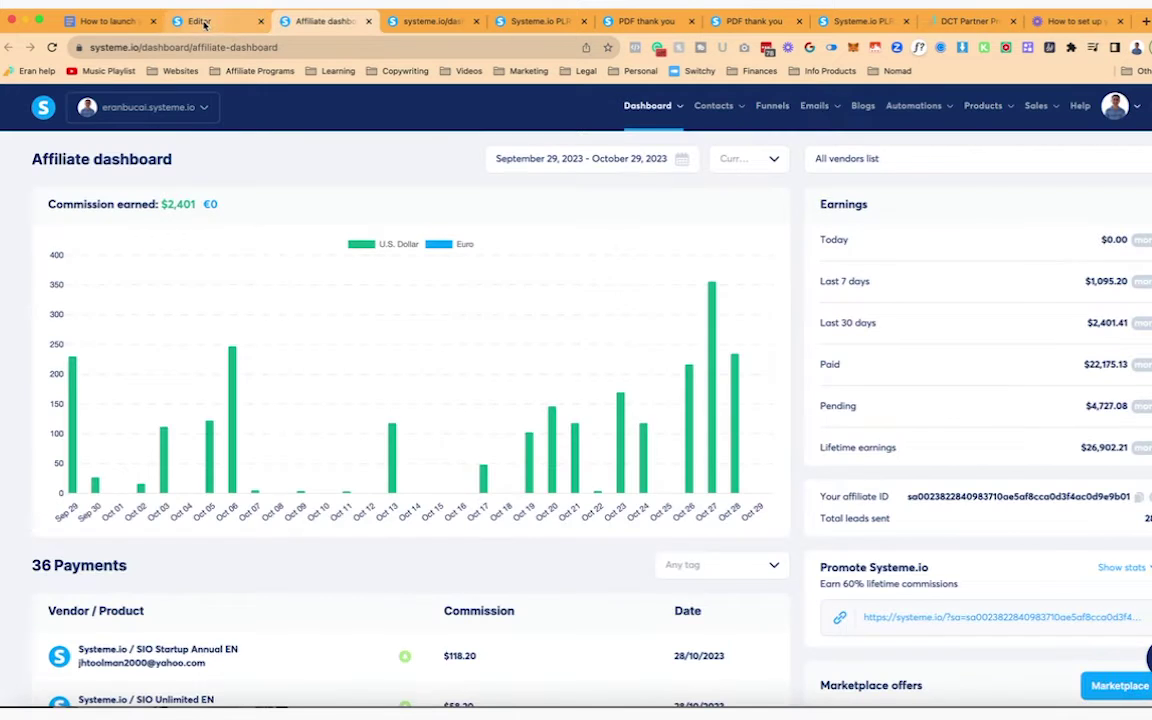
Add an image below the second paragraph and upload the squeeze page screenshot "Screenshot 2023-10-29 at 8.37.20 am" to it
left_click(204, 21)
scroll(147, 480, "down", 5)
left_click_drag(38, 398, 506, 320)
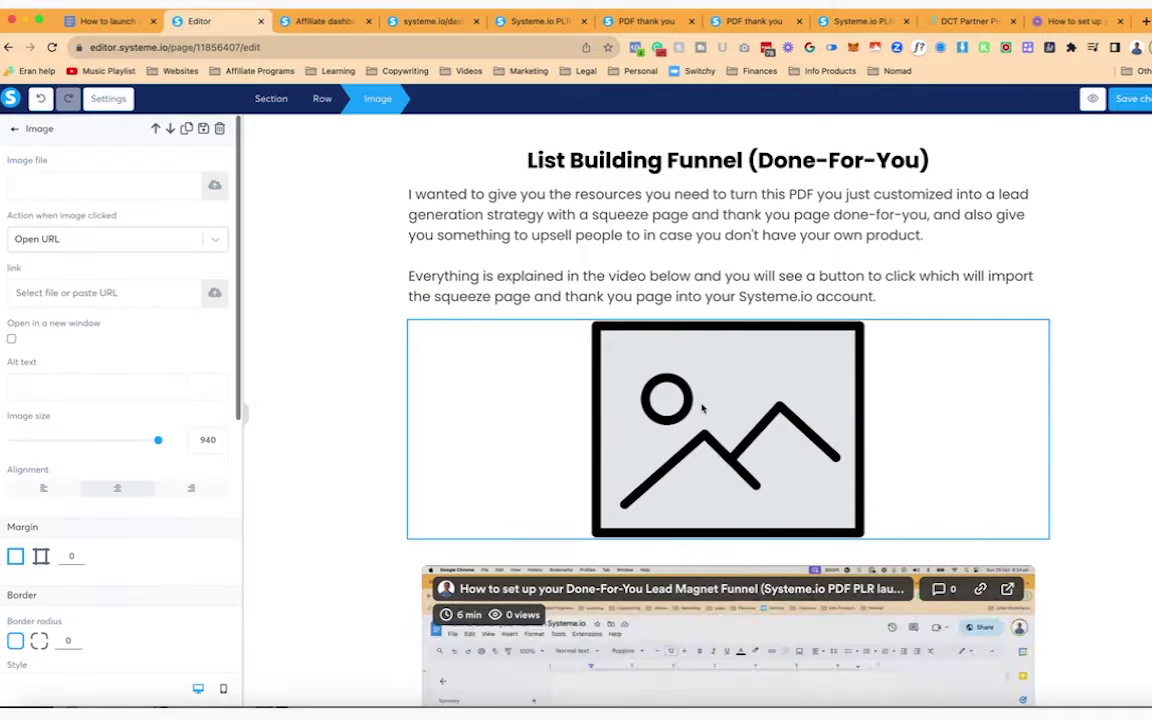
left_click(703, 408)
left_click(583, 429)
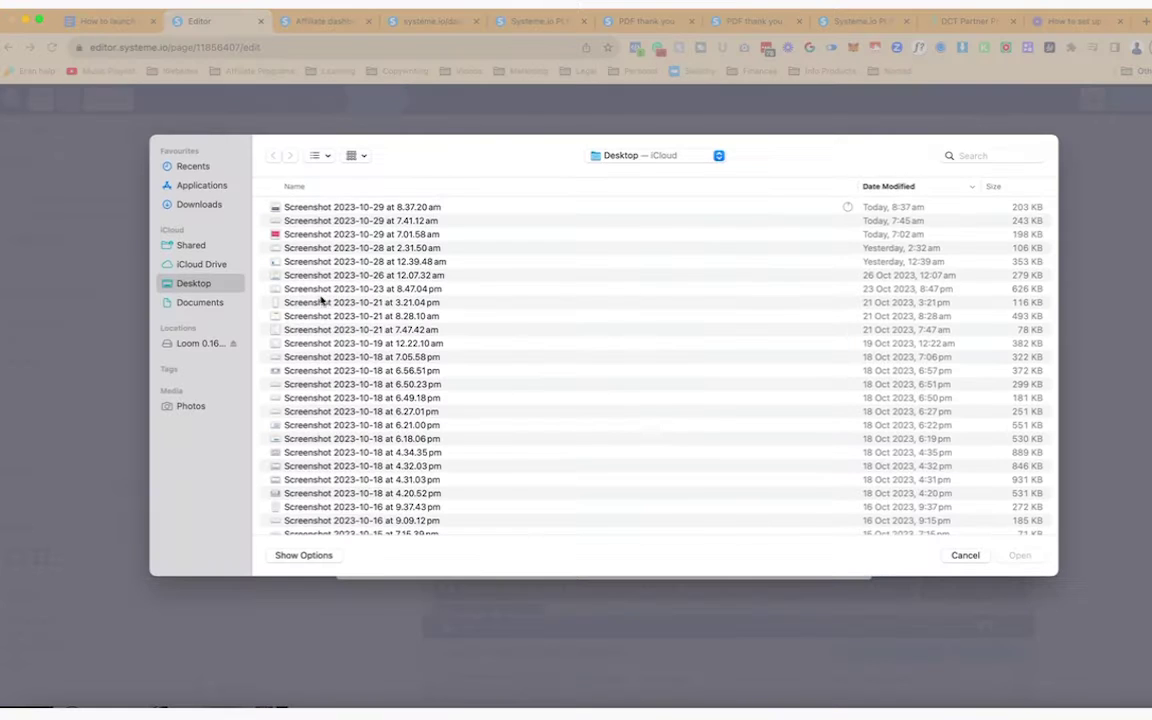
double_click(325, 206)
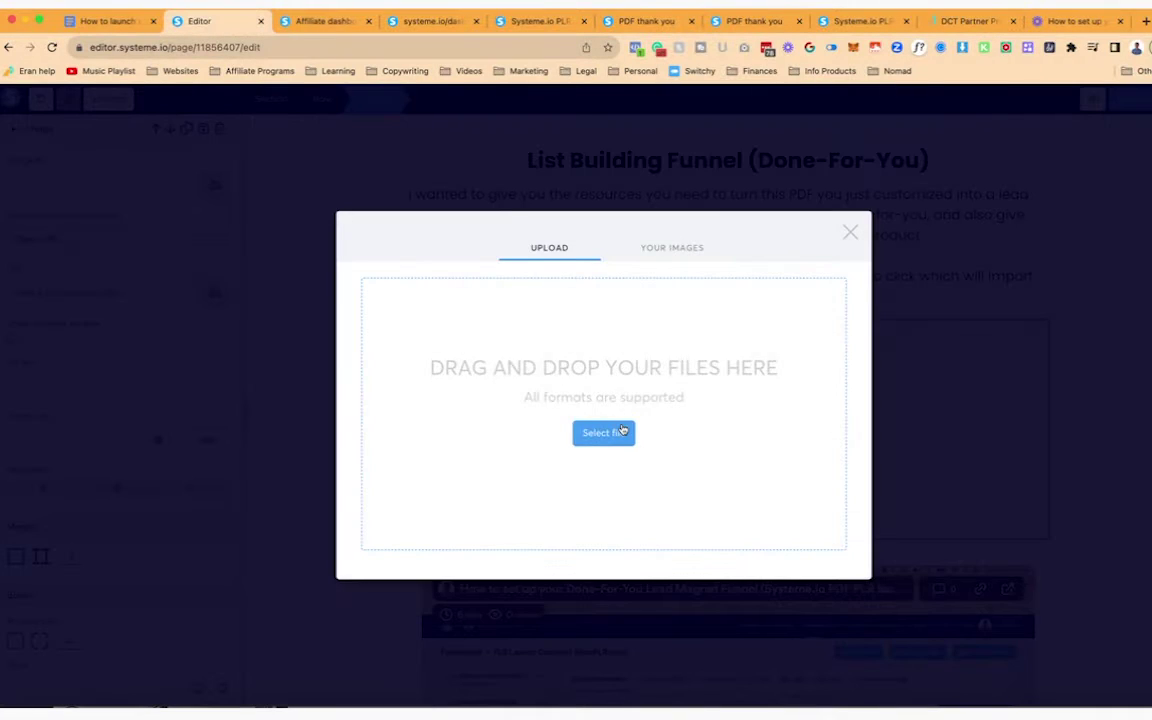
left_click(823, 583)
left_click(681, 463)
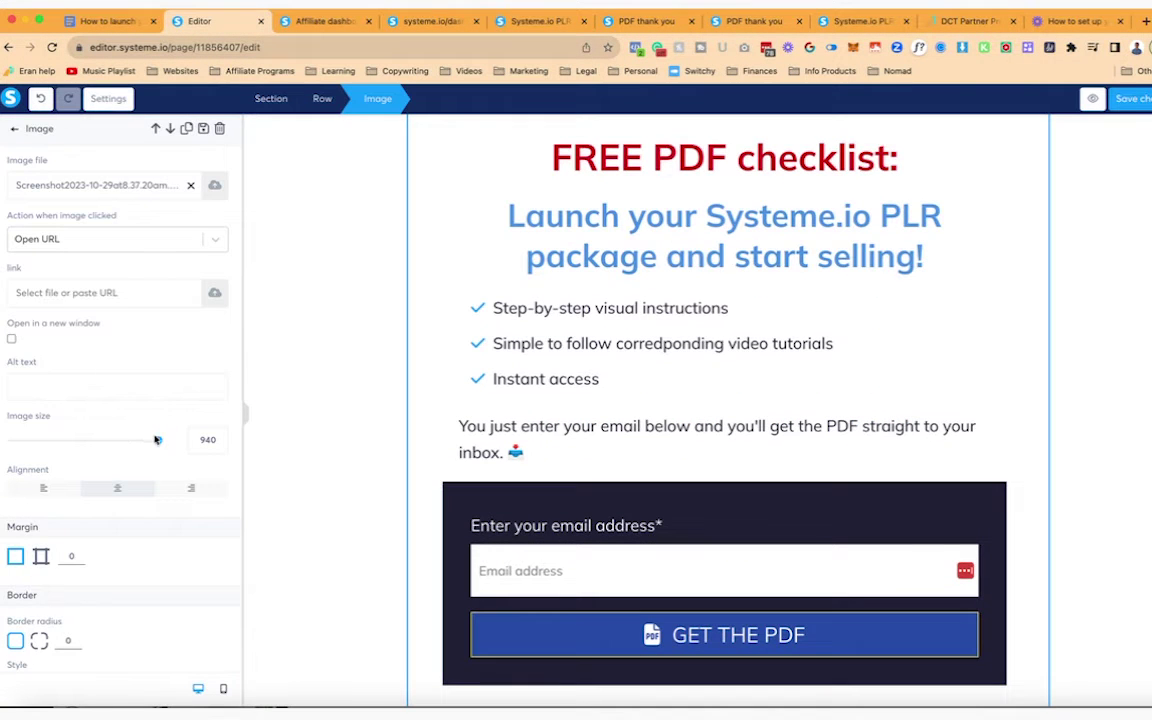
Set the squeeze page image's size to 500 and its margin to 20
type("500")
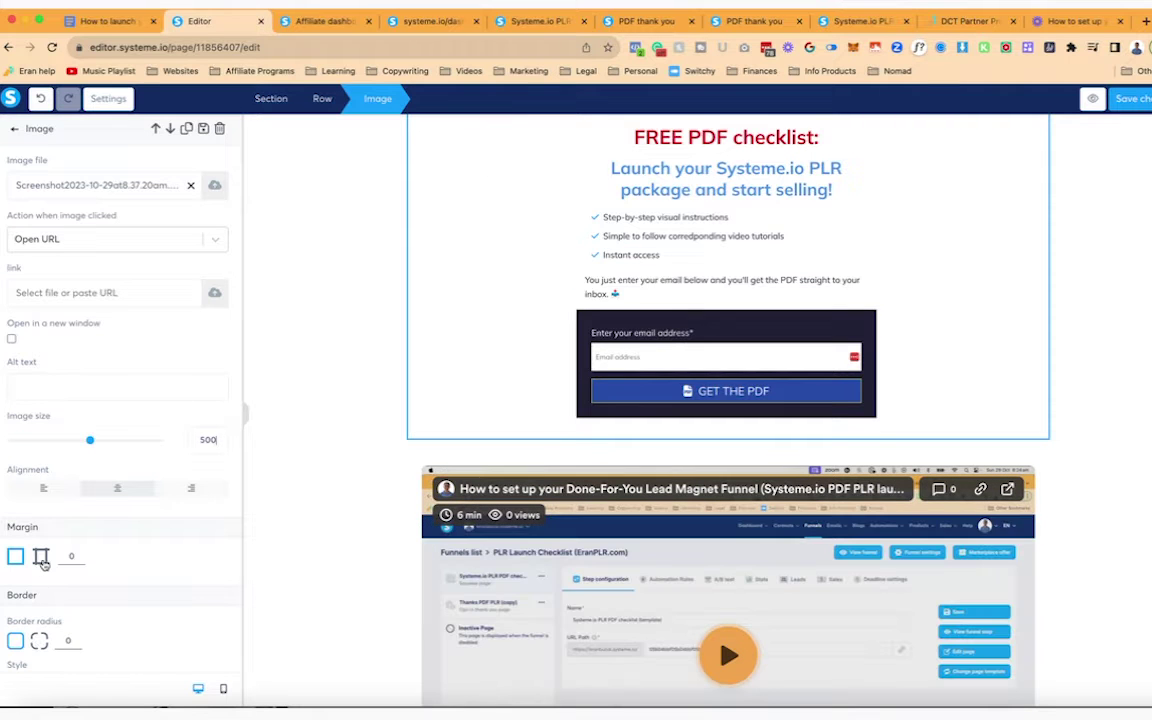
scroll(80, 560, "down", 2)
left_click(71, 486)
type("20")
scroll(127, 573, "down", 1)
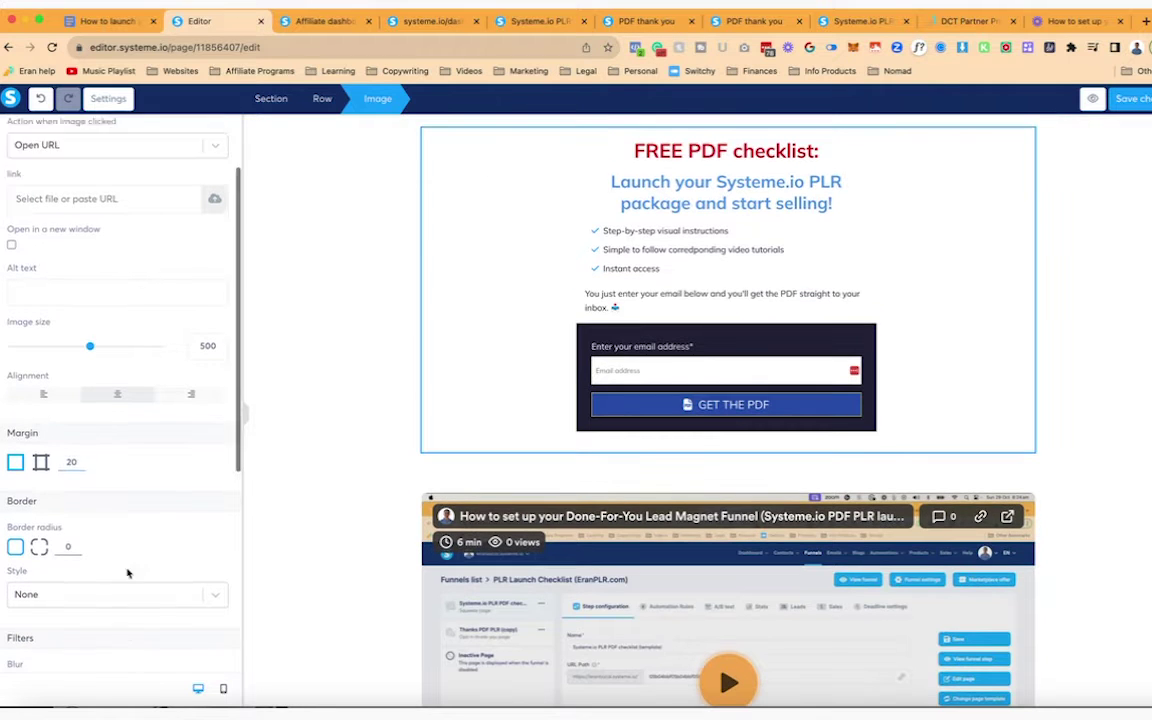
Give the squeeze page image a solid full border in opaque grey
scroll(127, 573, "down", 1)
left_click(113, 530)
left_click(98, 578)
scroll(27, 487, "down", 1)
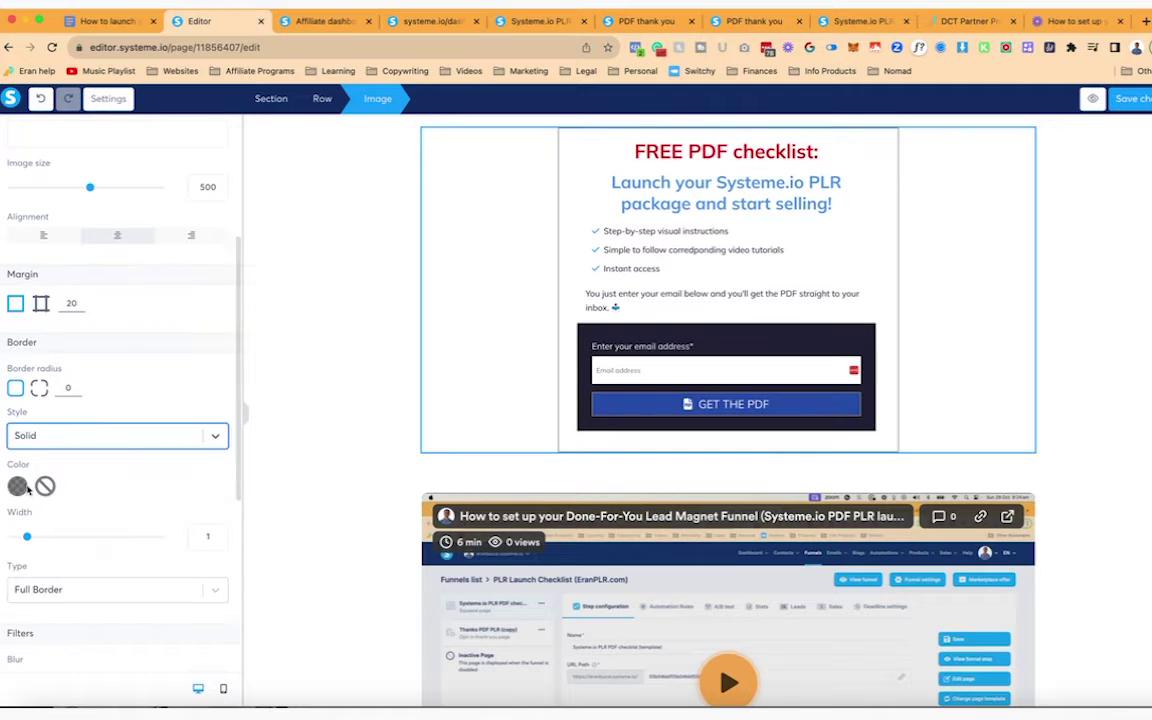
left_click(18, 486)
left_click(185, 440)
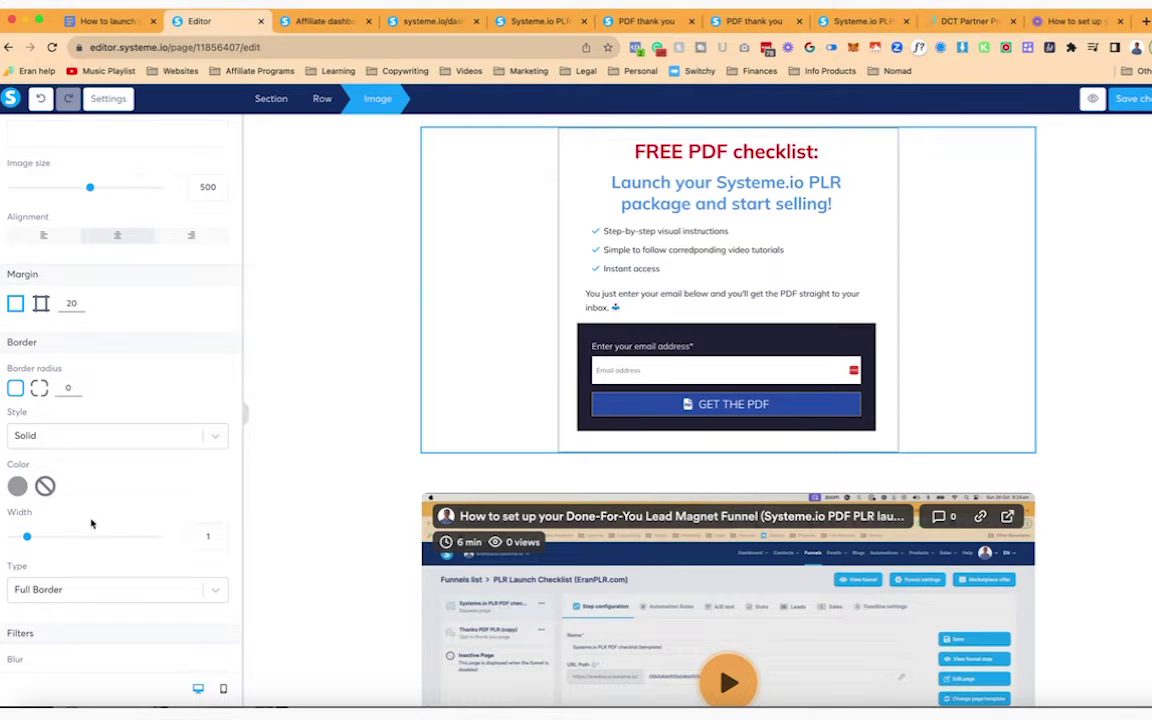
Apply a shadow around the squeeze page image
scroll(90, 520, "down", 4)
left_click(103, 528)
left_click(95, 573)
left_click(358, 374)
Add a third paragraph reading "This is the squeeze page you are importing into your account."
scroll(432, 342, "up", 3)
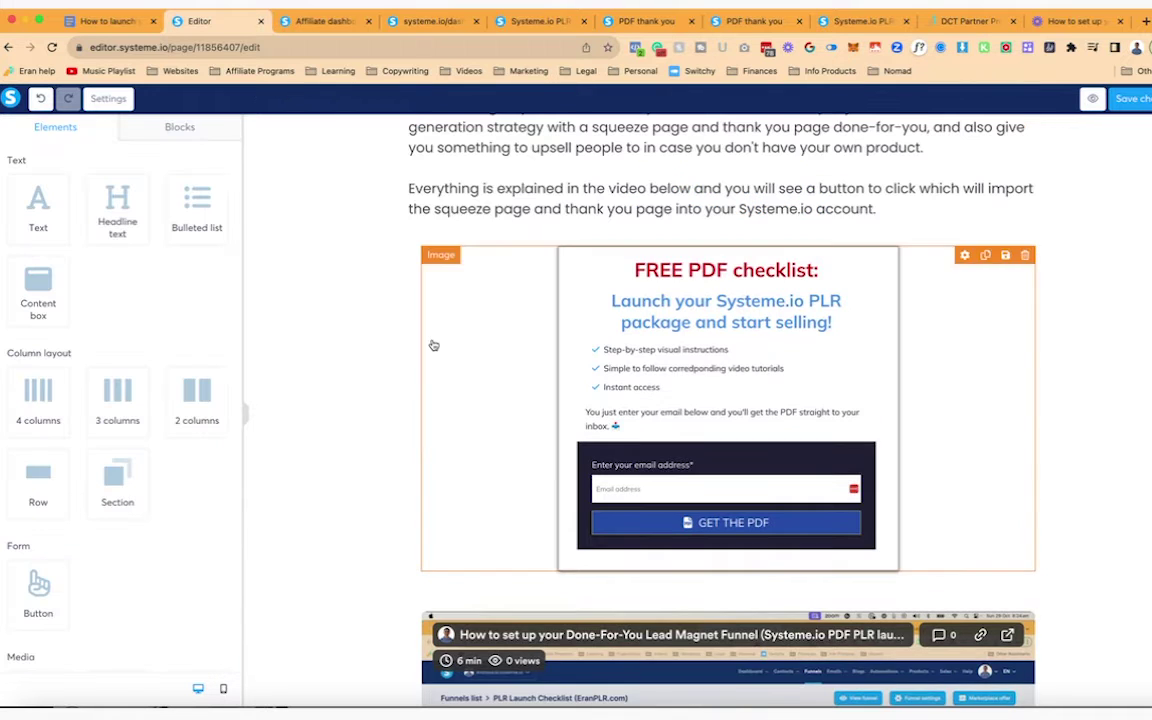
left_click(888, 220)
key("Return")
key("Return")
type("This is")
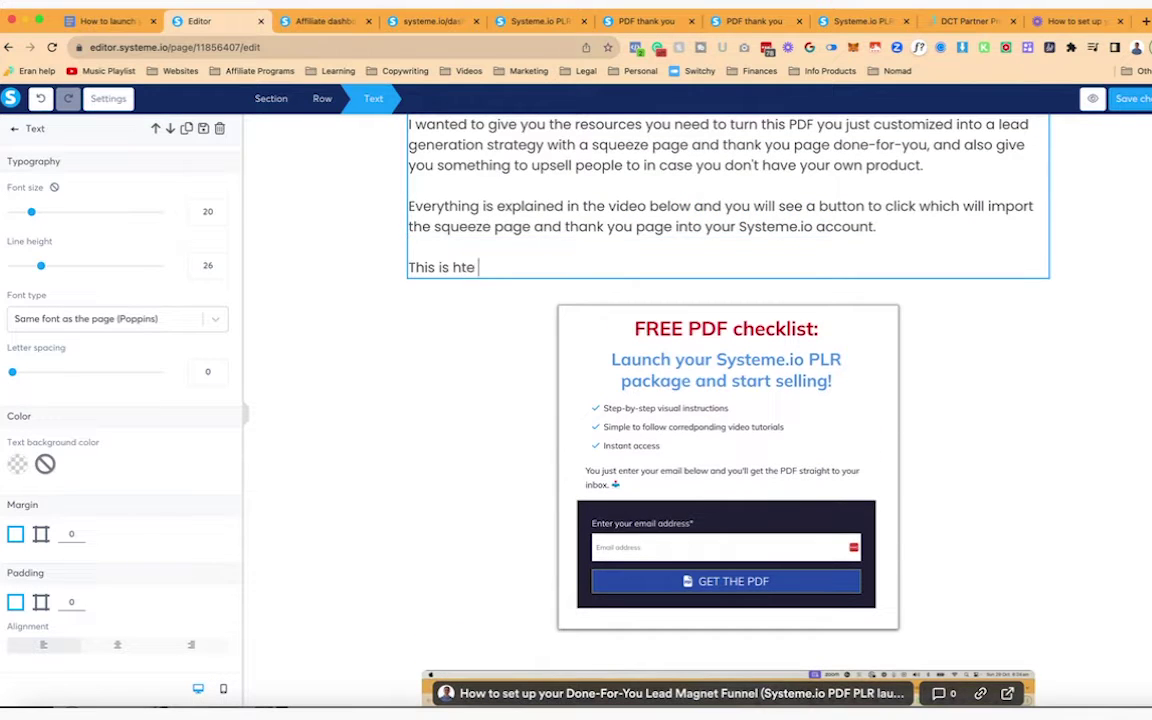
type(" the sequeeze page you are importing into your account.")
key("Escape")
Insert a two-column row under the paragraphs with the squeeze page image in its first column
left_click_drag(196, 413, 663, 321)
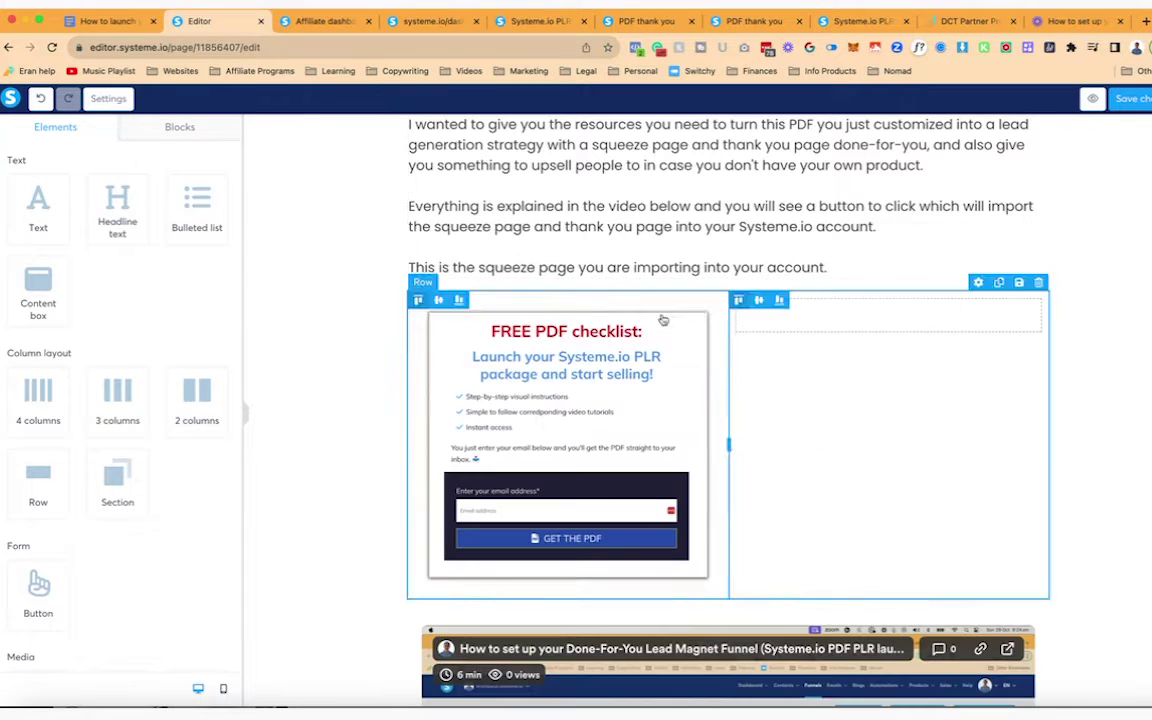
Open the live "PDF has been emailed to you!" thank you page, zoom it out to 75%, and save a screenshot of its content
left_click(537, 21)
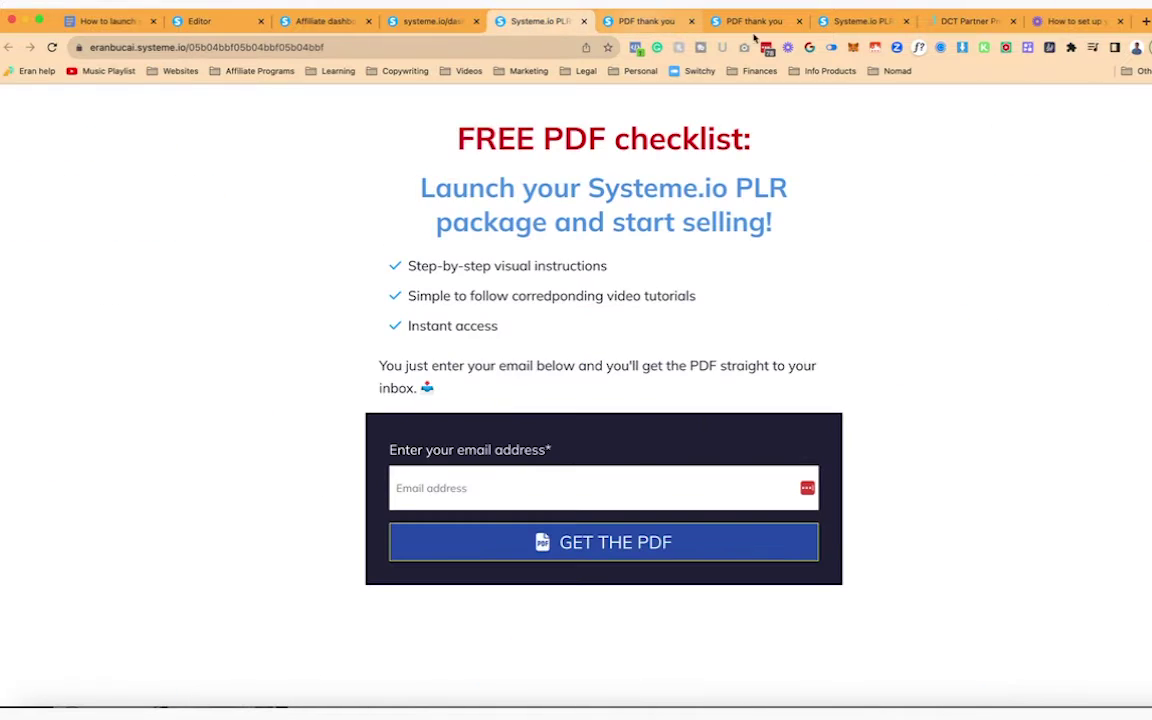
left_click(752, 21)
scroll(755, 270, "up", 5)
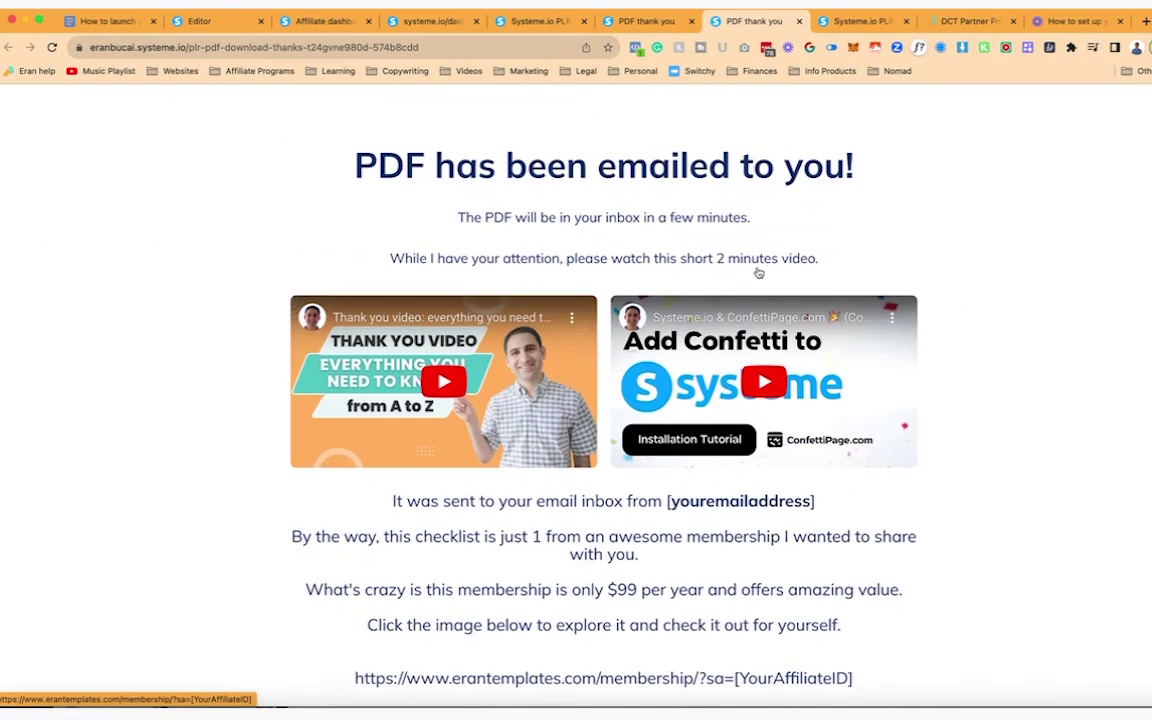
scroll(681, 239, "down", 1)
key("super+minus")
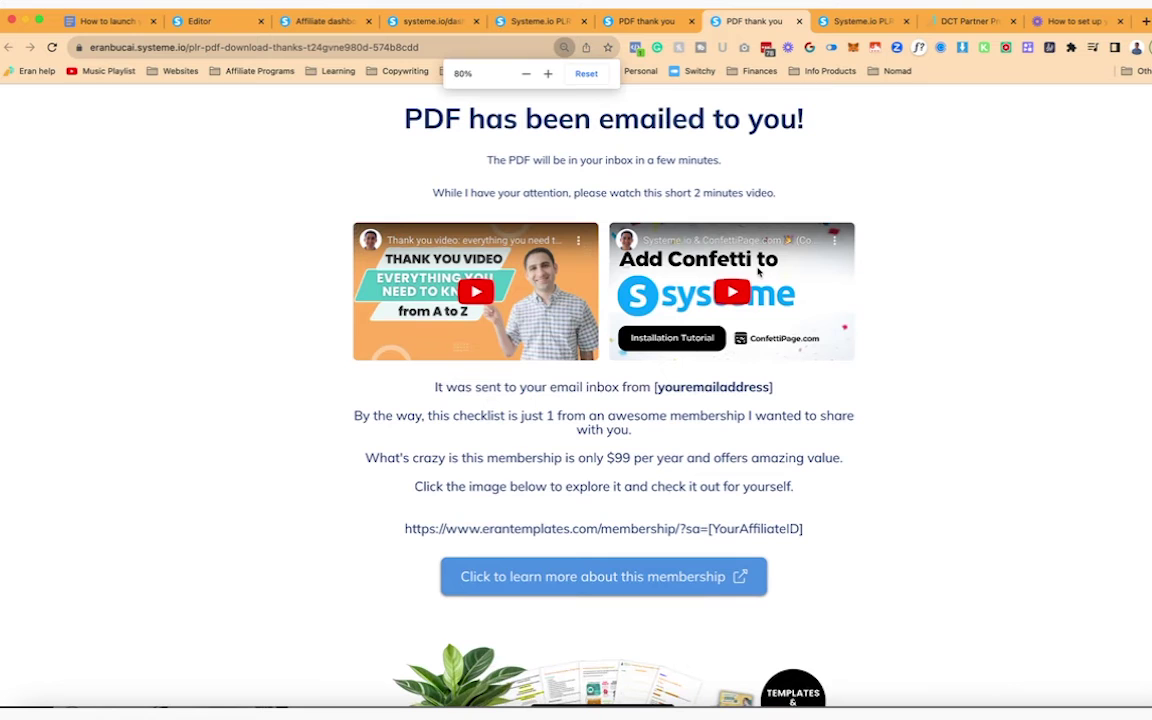
scroll(1093, 357, "up", 1)
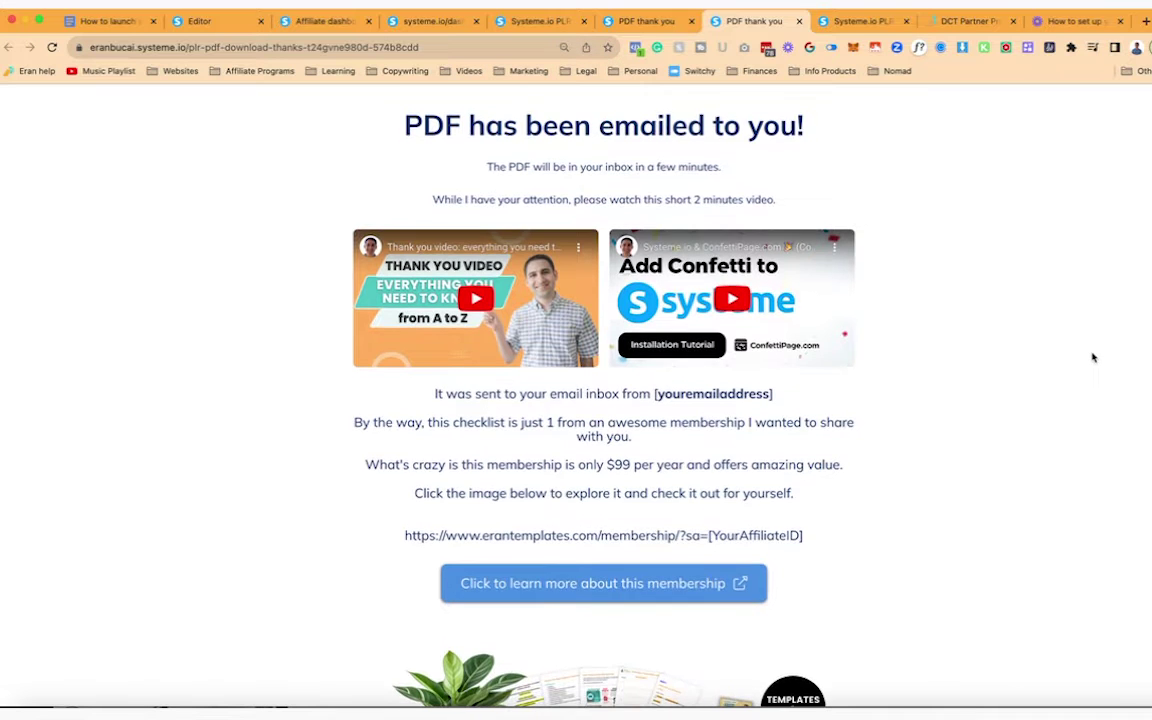
key("super+minus")
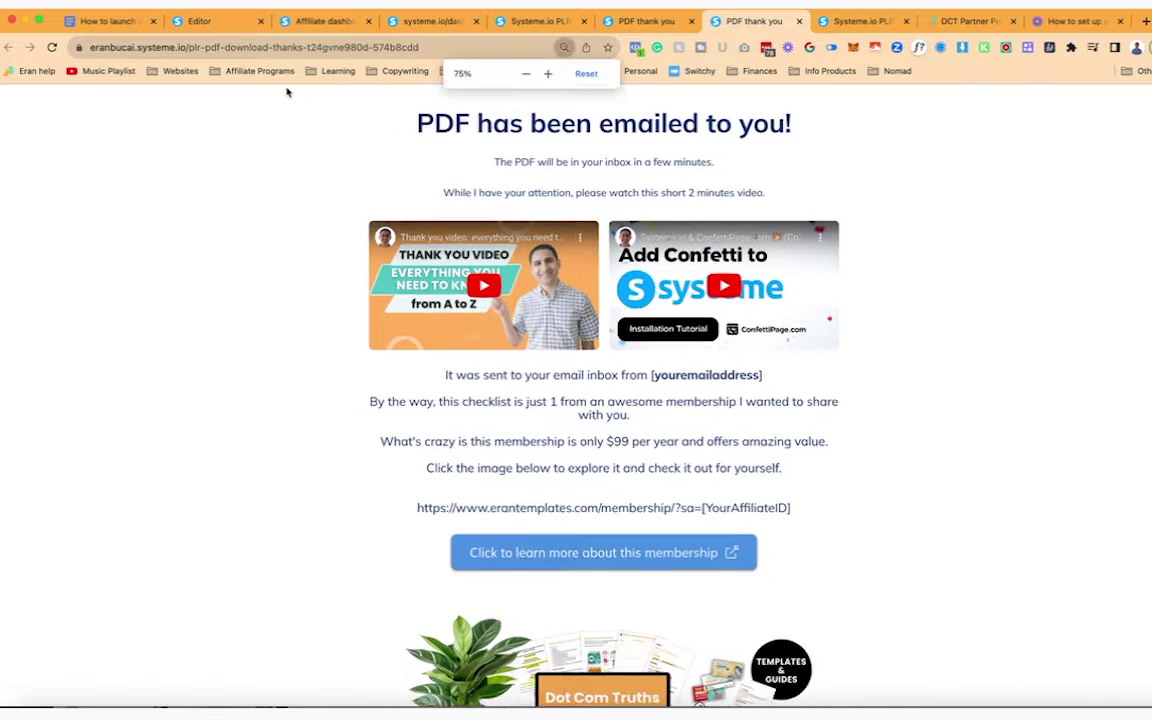
key("super+shift+4")
left_click_drag(328, 92, 890, 540)
Return to the lecture editor and place a duplicate of the squeeze page image in the row's empty second column
left_click(325, 21)
left_click(220, 20)
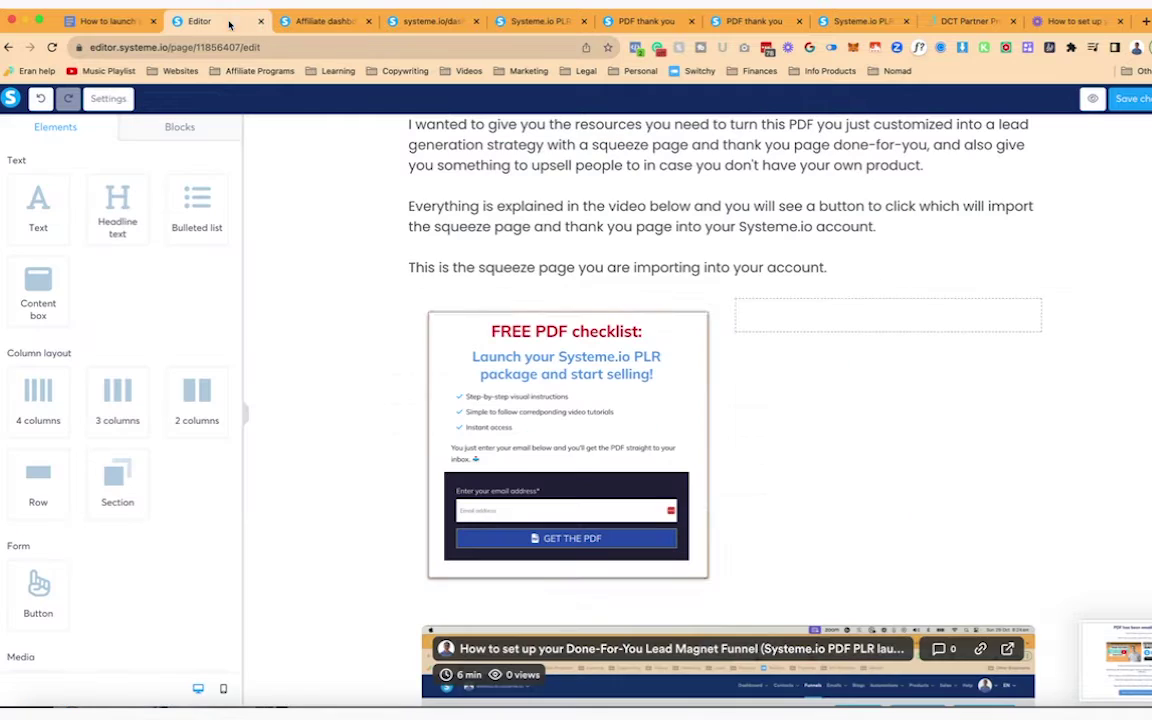
left_click_drag(553, 580, 869, 305)
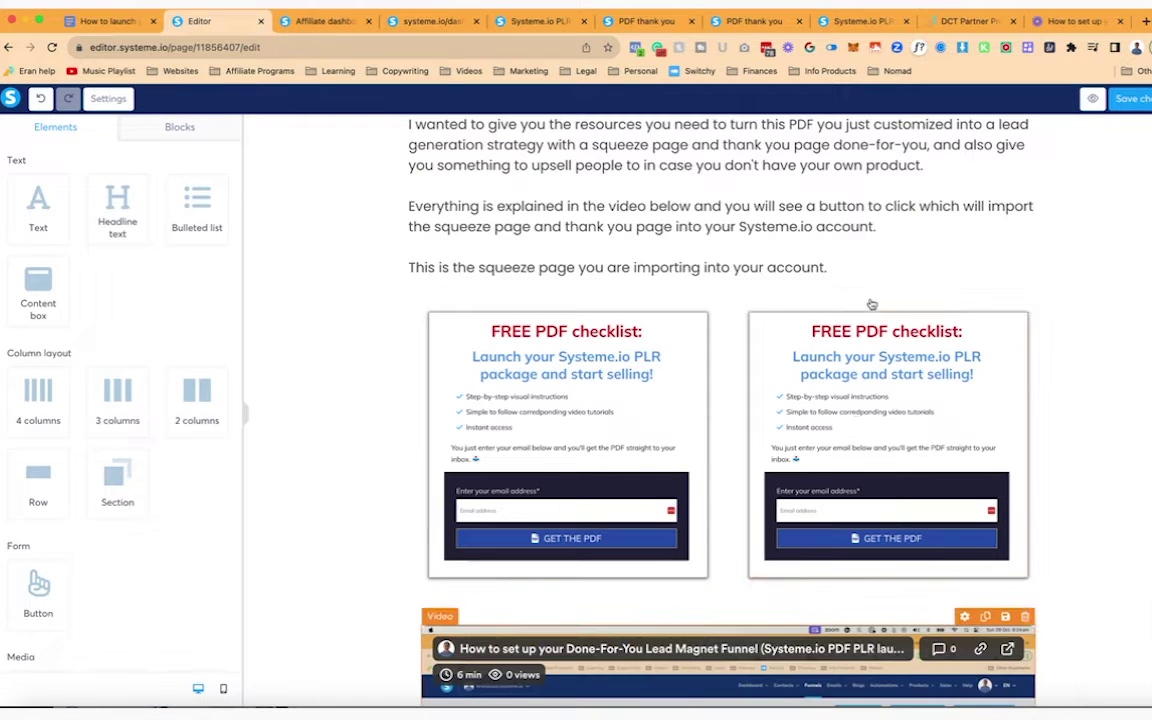
Replace the second column's image with the thank you page screenshot "Screenshot 2023-10-29 at 8.38.47 am"
left_click(926, 410)
left_click(216, 187)
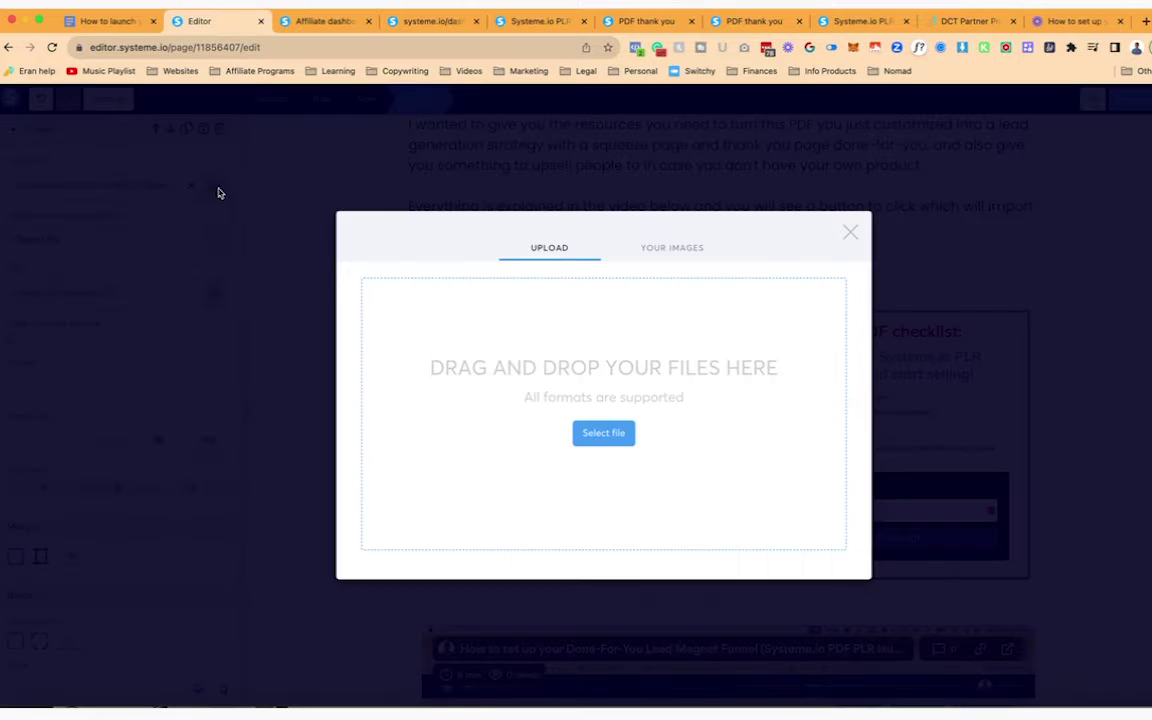
left_click(603, 433)
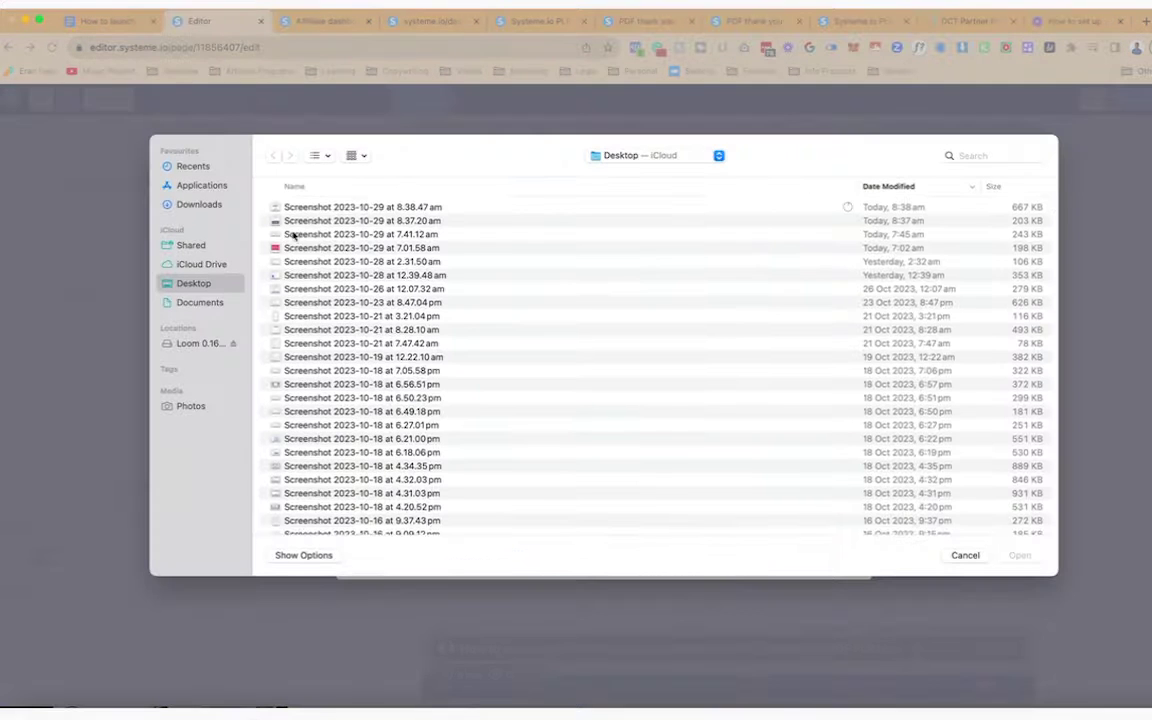
left_click(365, 207)
double_click(365, 207)
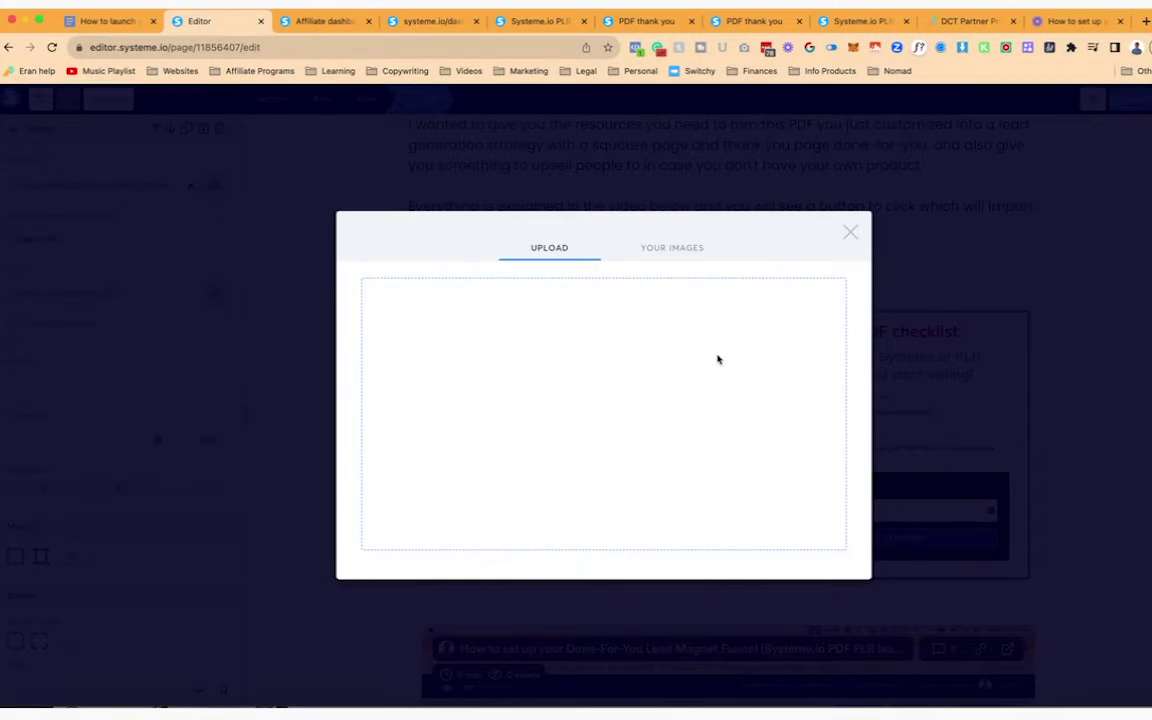
left_click(828, 585)
left_click(804, 300)
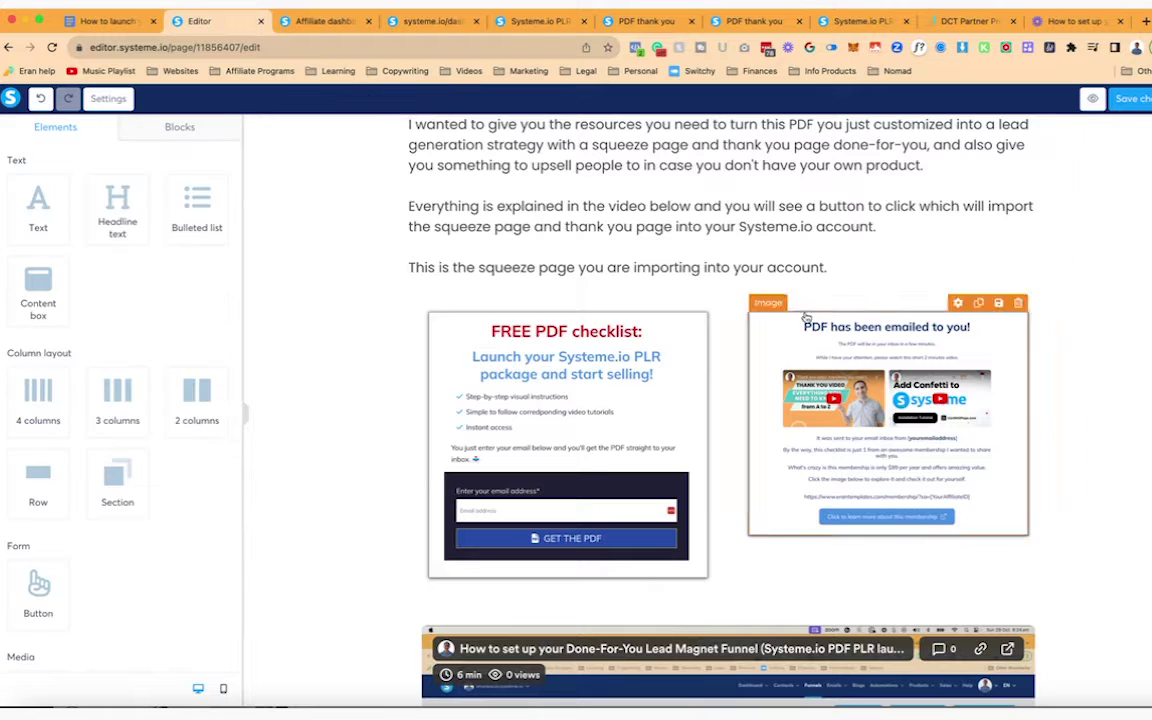
Insert "and thank you page" after "squeeze page" in the third paragraph
left_click(828, 267)
left_click(581, 267)
type("and thank you page")
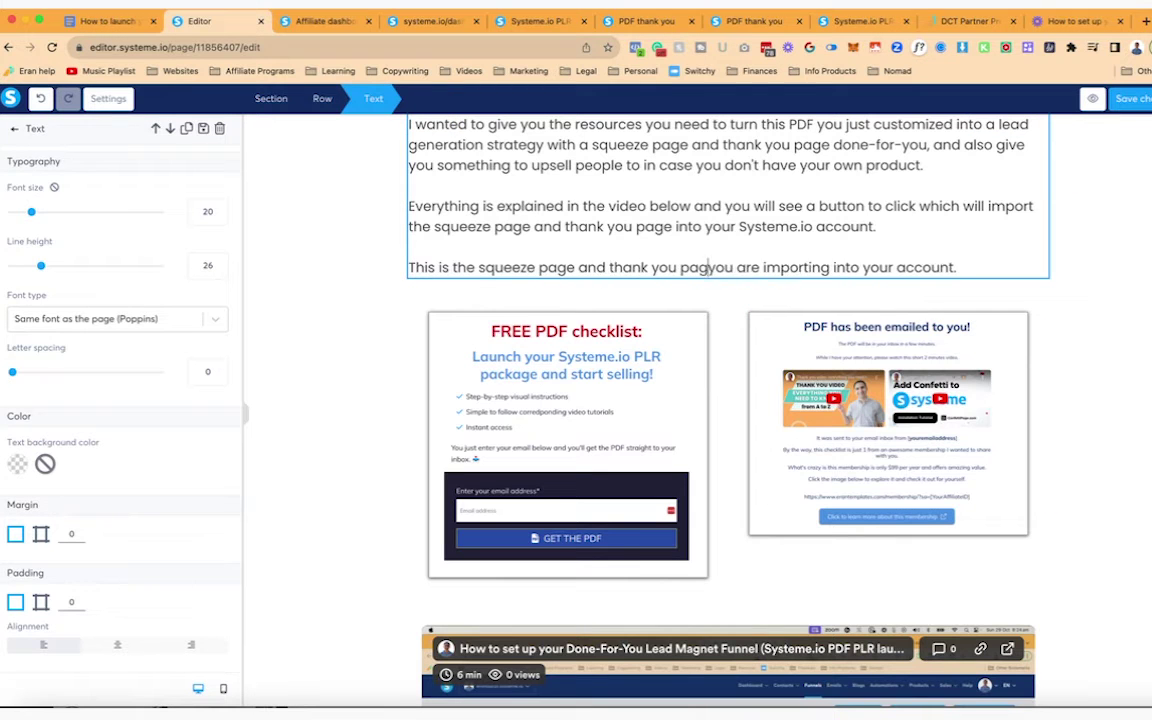
left_click(730, 424)
Add an empty row between the two page screenshots and the video, and open the block library
scroll(730, 424, "down", 3)
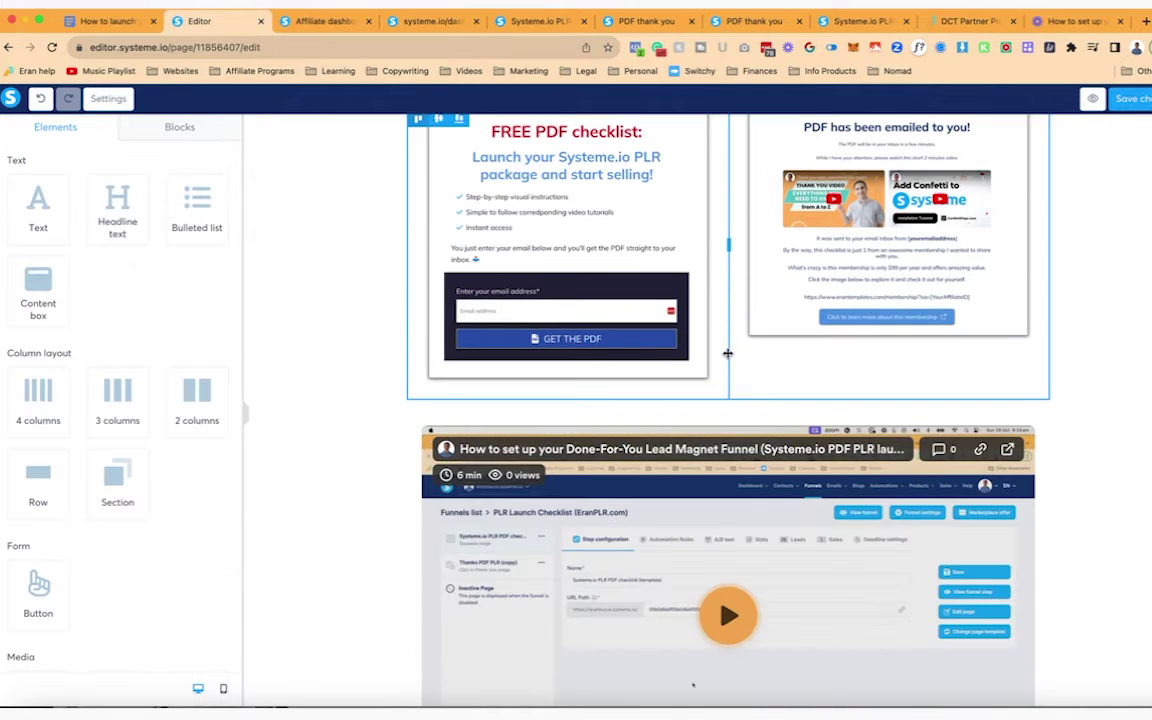
left_click_drag(38, 480, 644, 393)
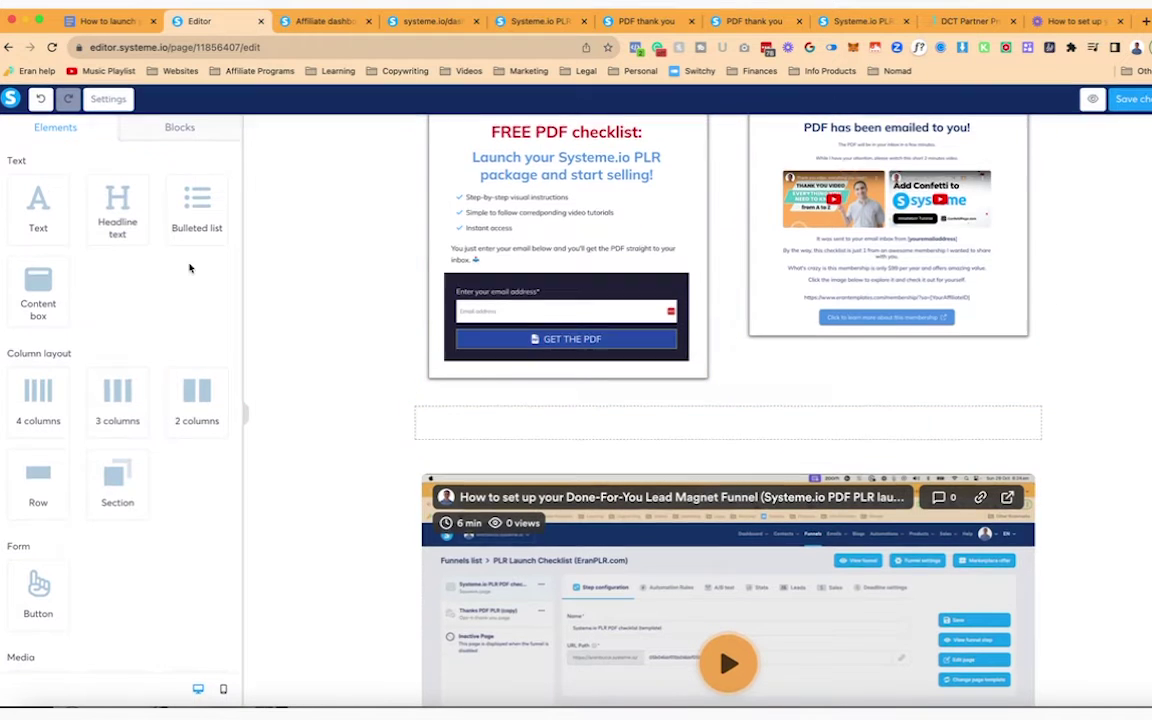
left_click(177, 126)
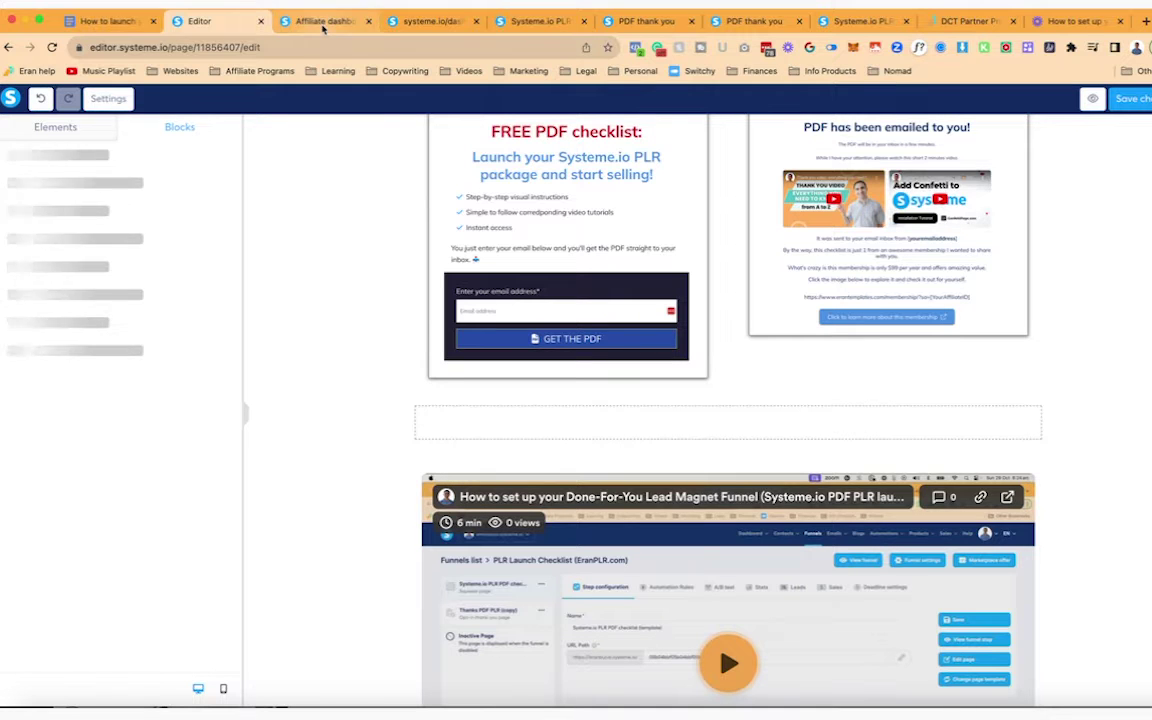
Copy the share link of the "PLR Launch Checklist" funnel from the funnels list
left_click(416, 22)
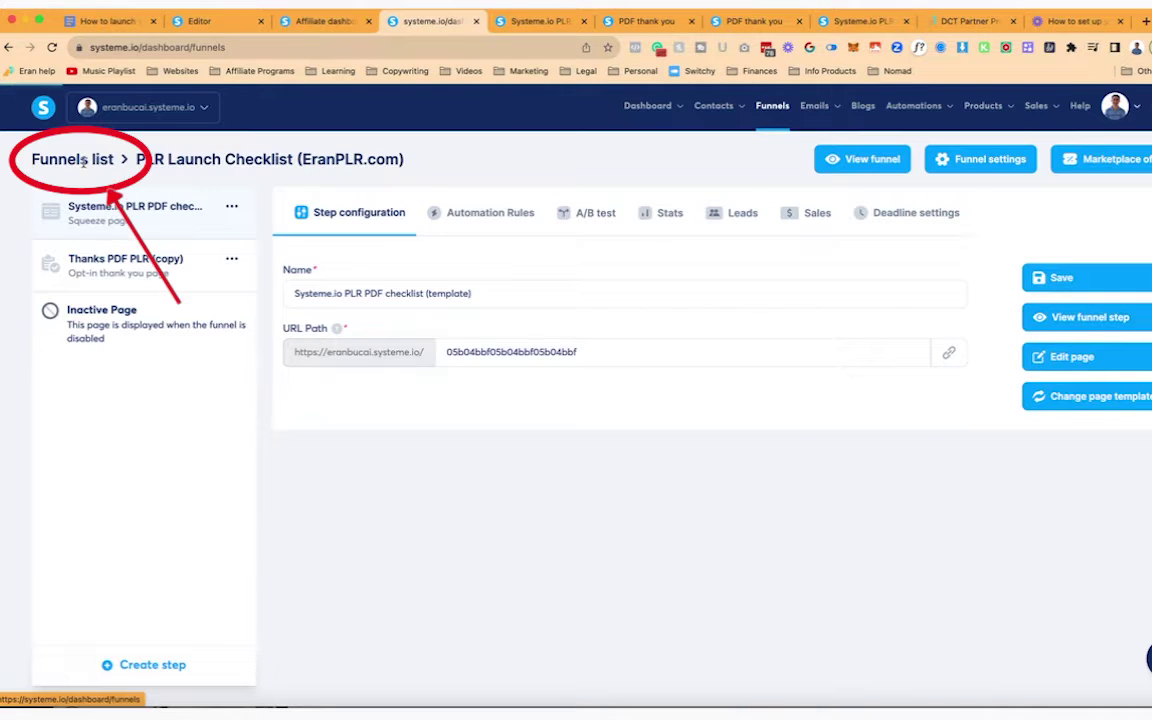
left_click(96, 160)
left_click(1125, 245)
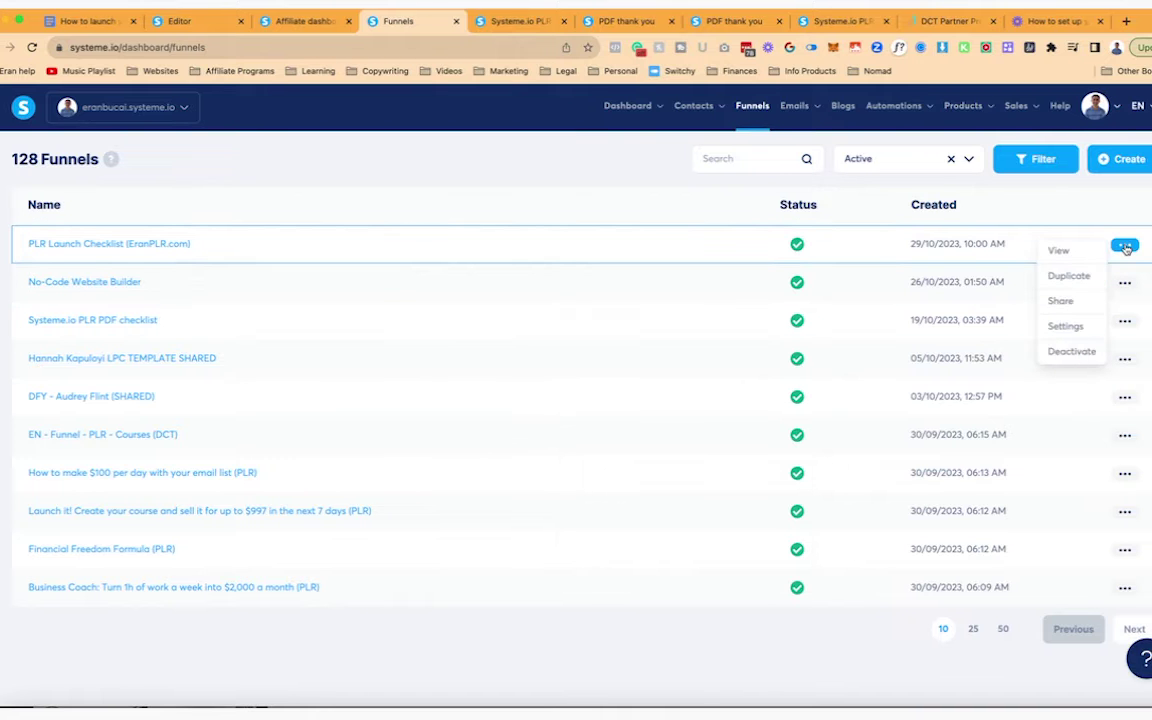
left_click(1060, 300)
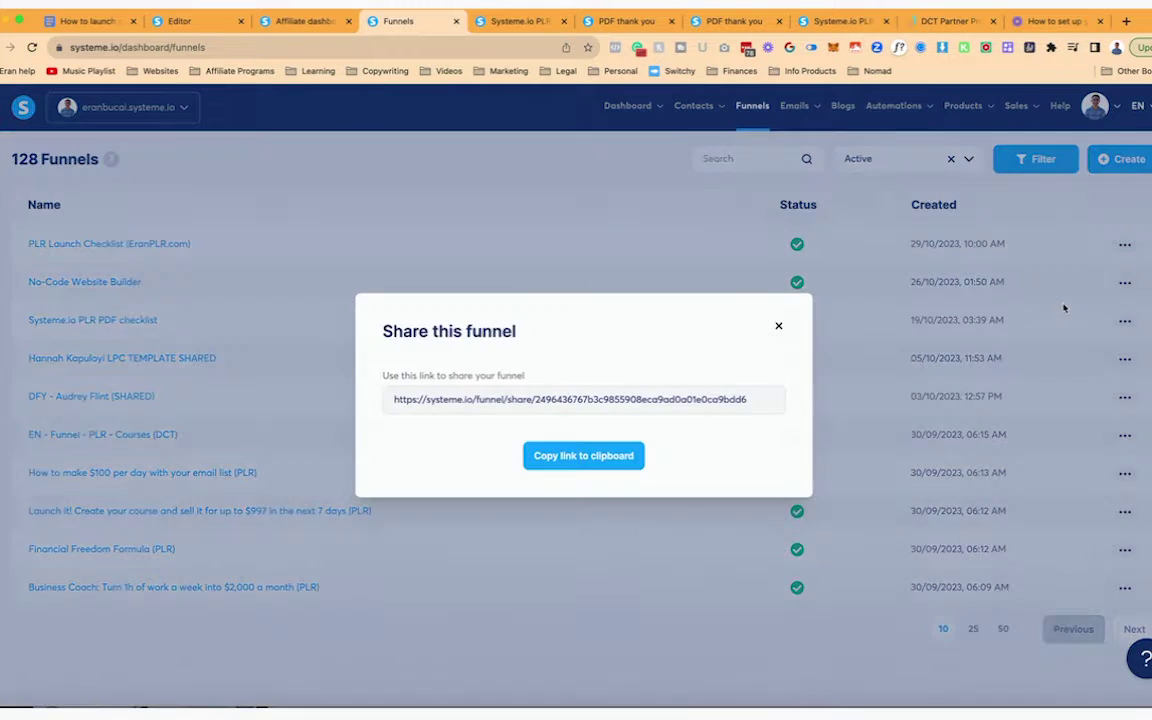
left_click(586, 455)
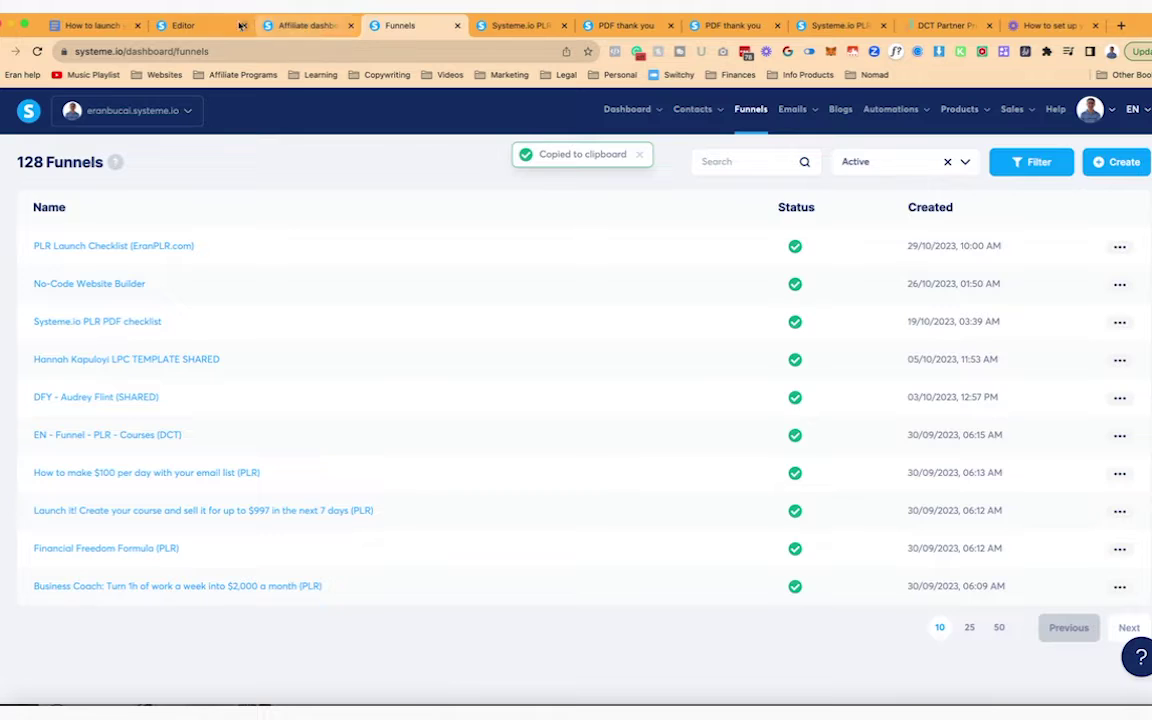
Search the saved blocks for "button" and add the "login button" block to the empty row above the video
left_click(190, 24)
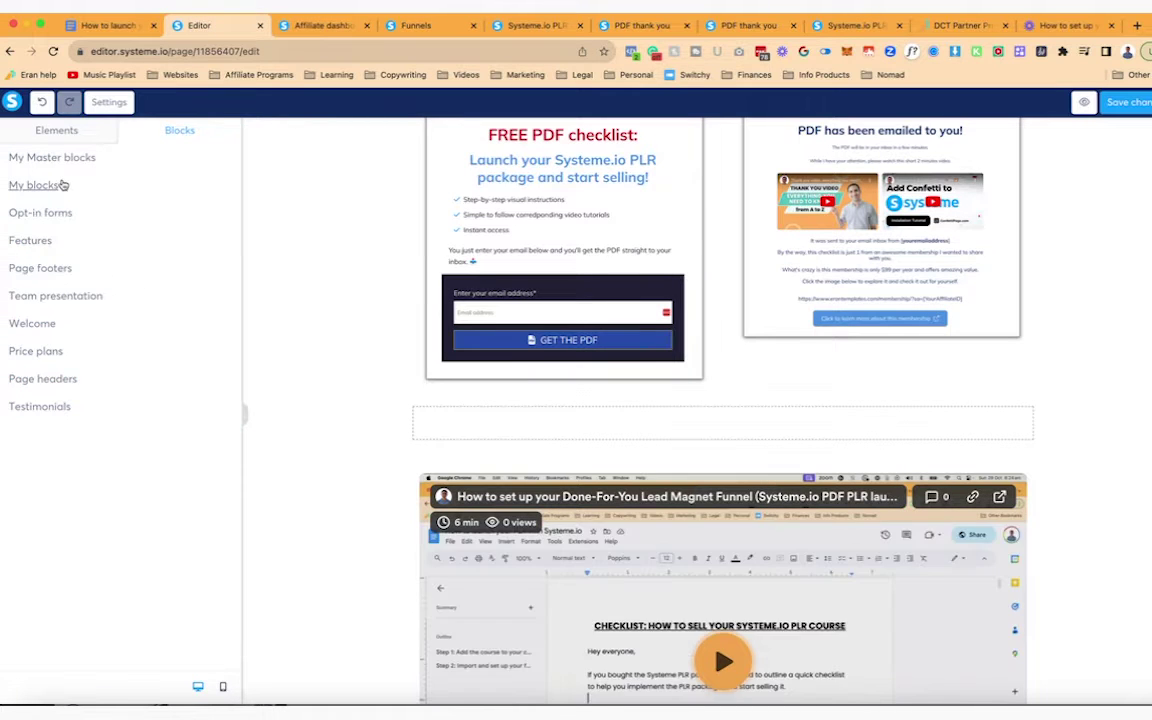
left_click(67, 185)
type("button")
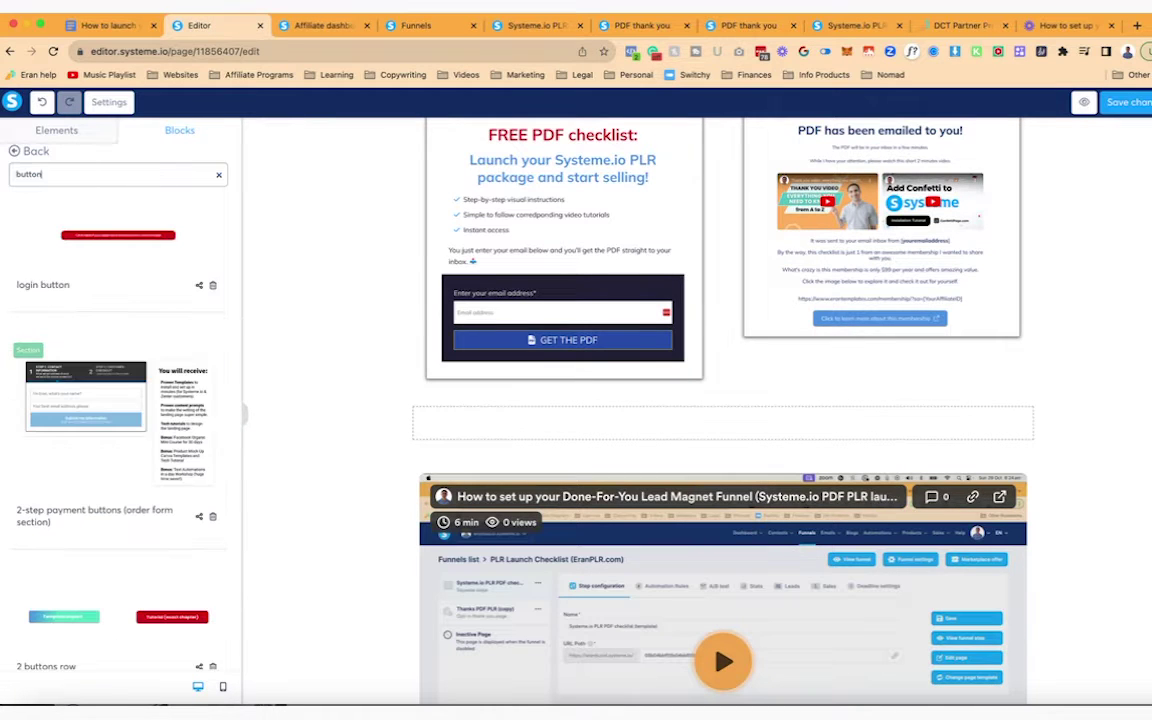
left_click_drag(172, 307, 676, 474)
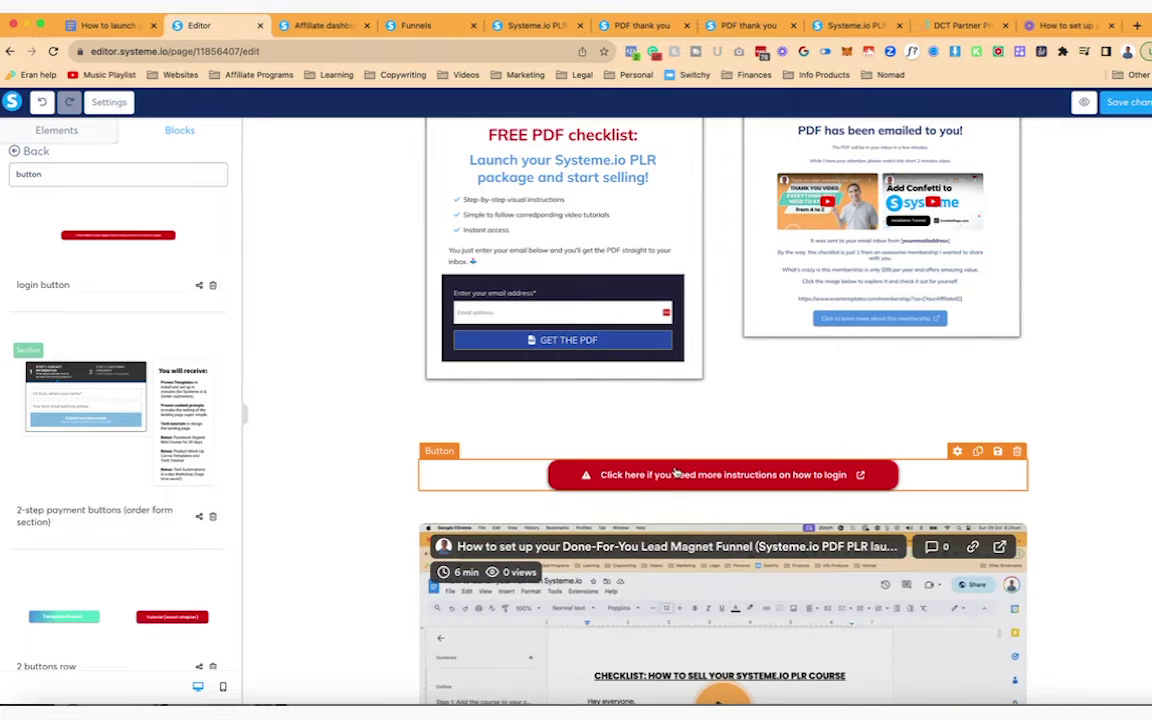
Set the red button's URL to the copied funnel share link, opening in a new window
left_click(676, 474)
left_click(180, 241)
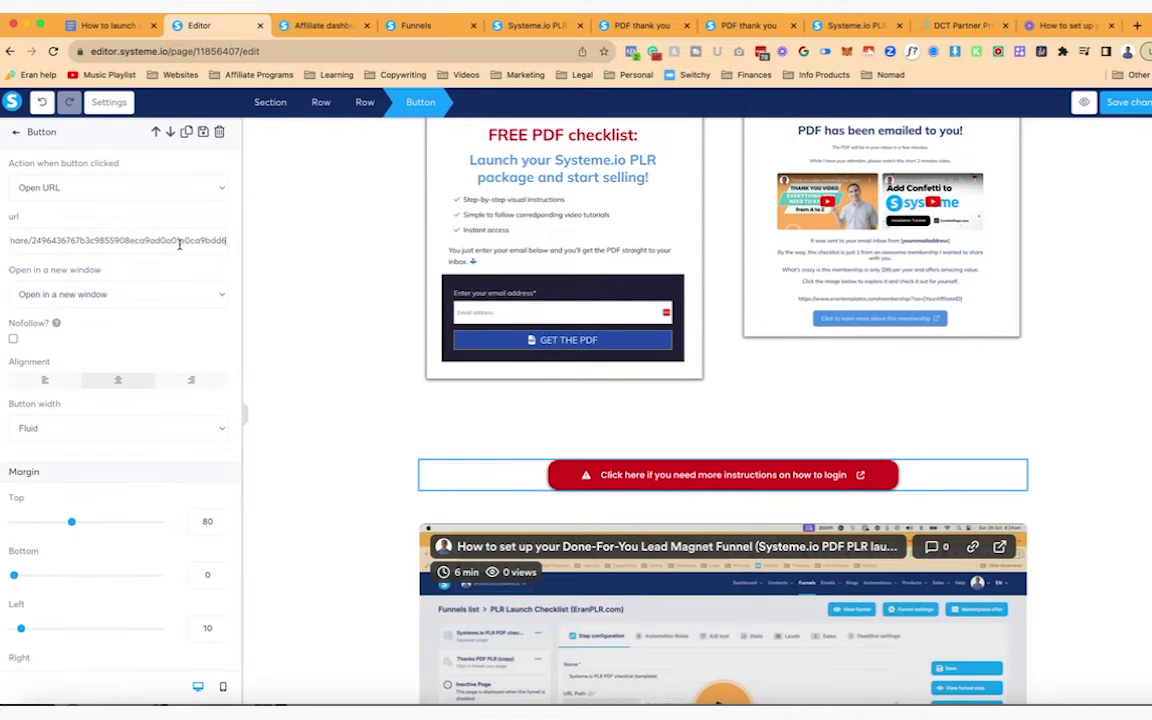
left_click(193, 295)
left_click(192, 295)
scroll(94, 383, "down", 3)
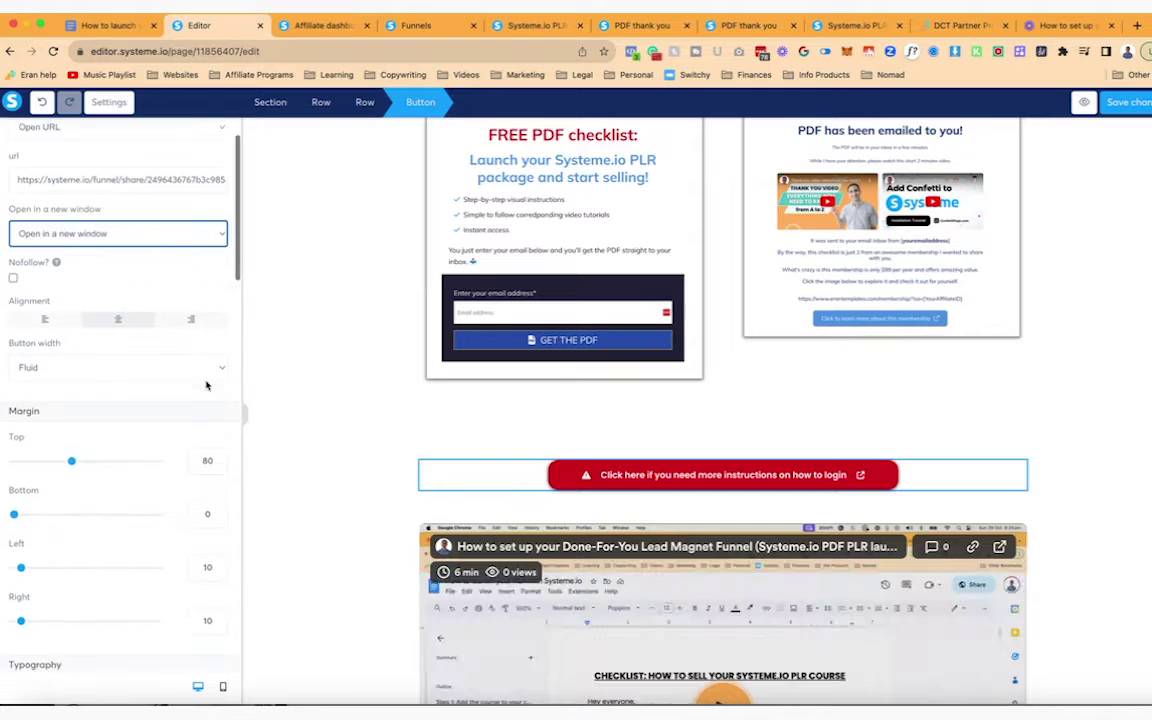
Set the red button's top margin to 0 and its text to "Click to import the funnel into your account"
left_click_drag(72, 370, 14, 368)
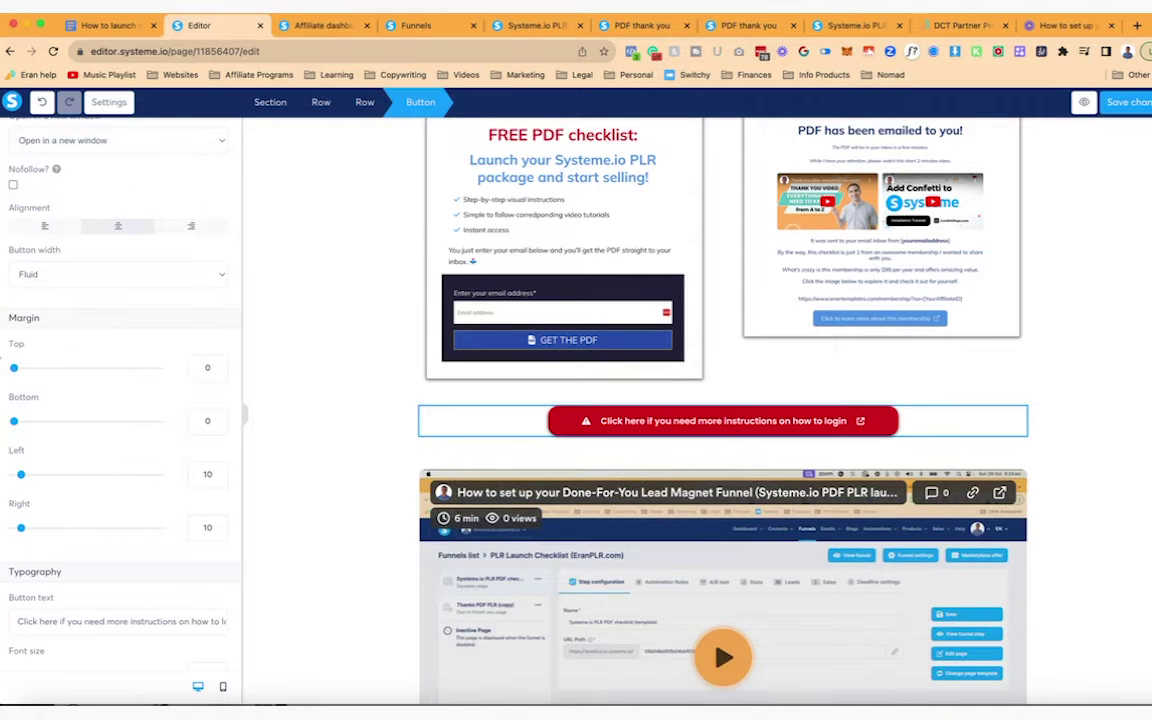
scroll(112, 482, "down", 3)
triple_click(112, 472)
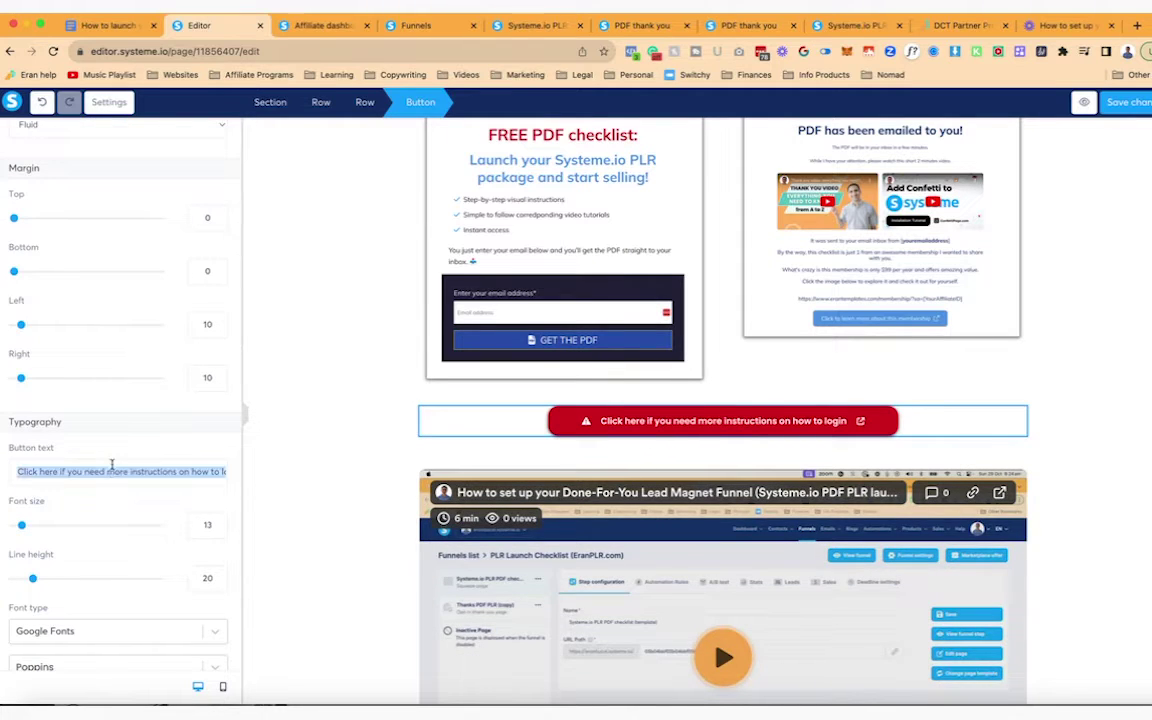
type("Click to import")
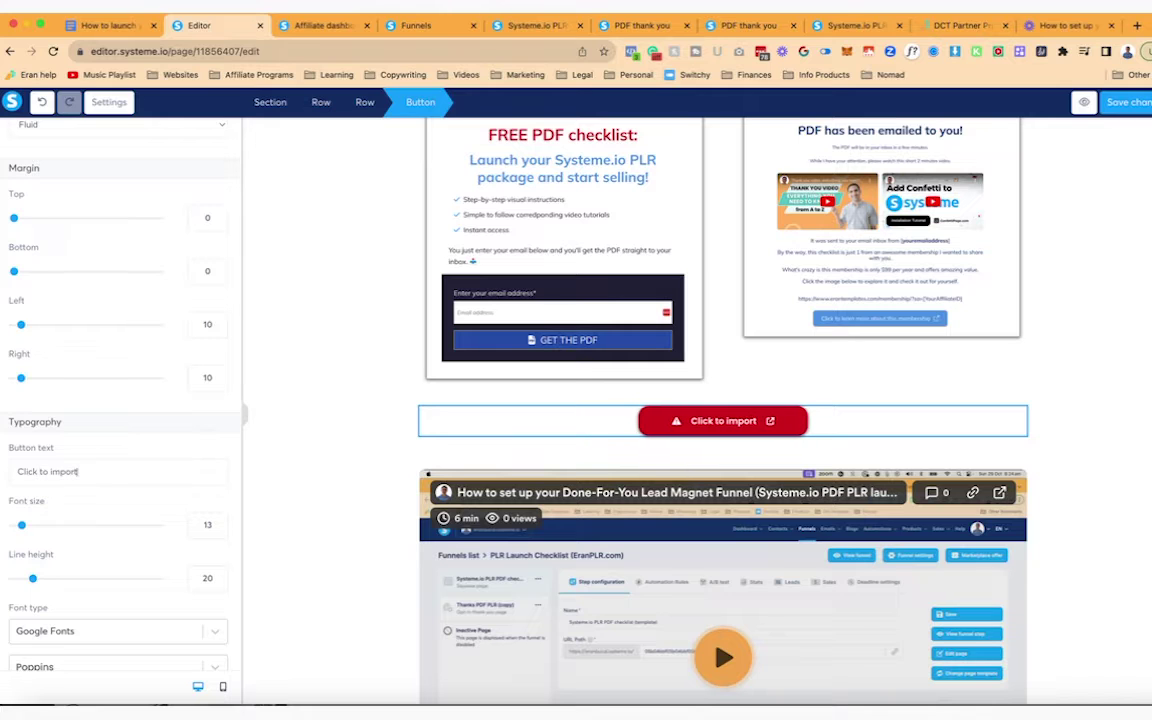
type(" the funnel into your account")
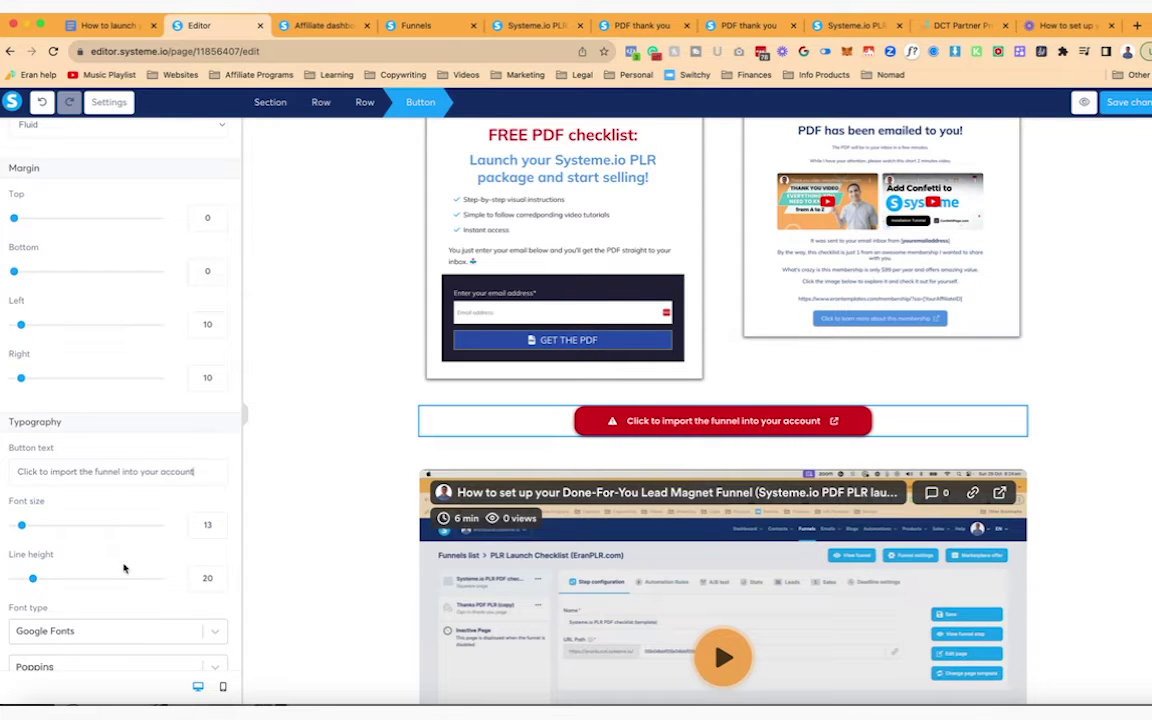
Set the button's font size to 20 and replace the icon before its text with a cloud download icon, searching for "down"
scroll(124, 568, "down", 3)
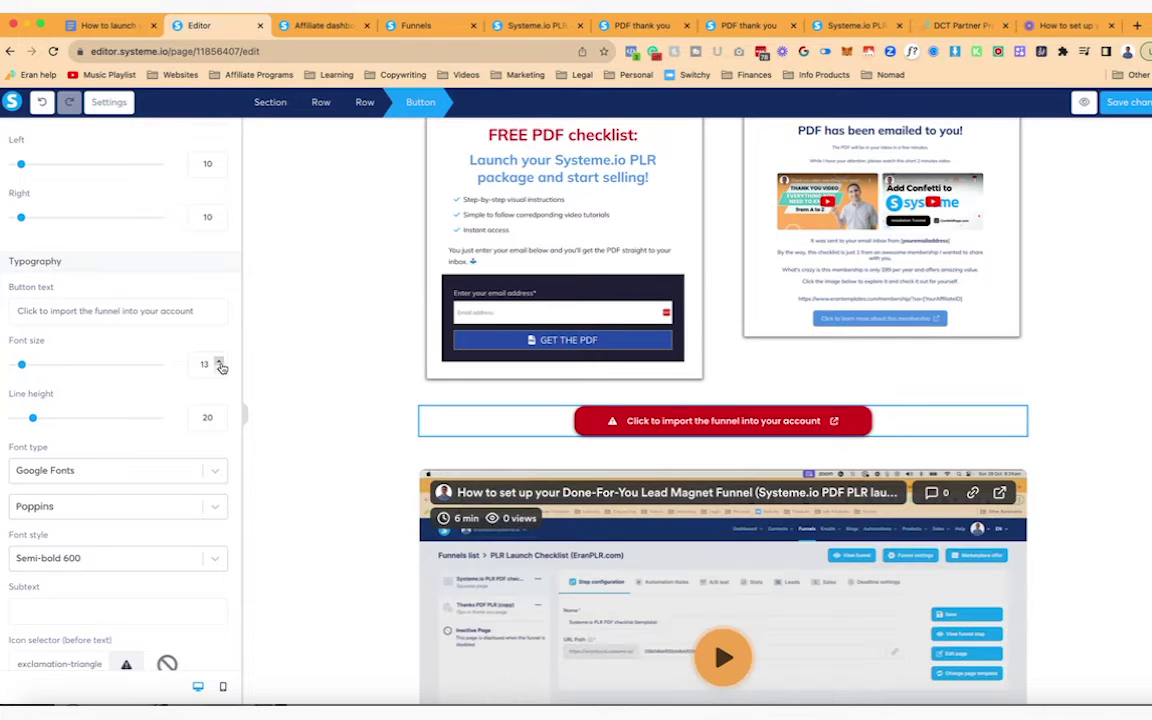
scroll(150, 430, "down", 4)
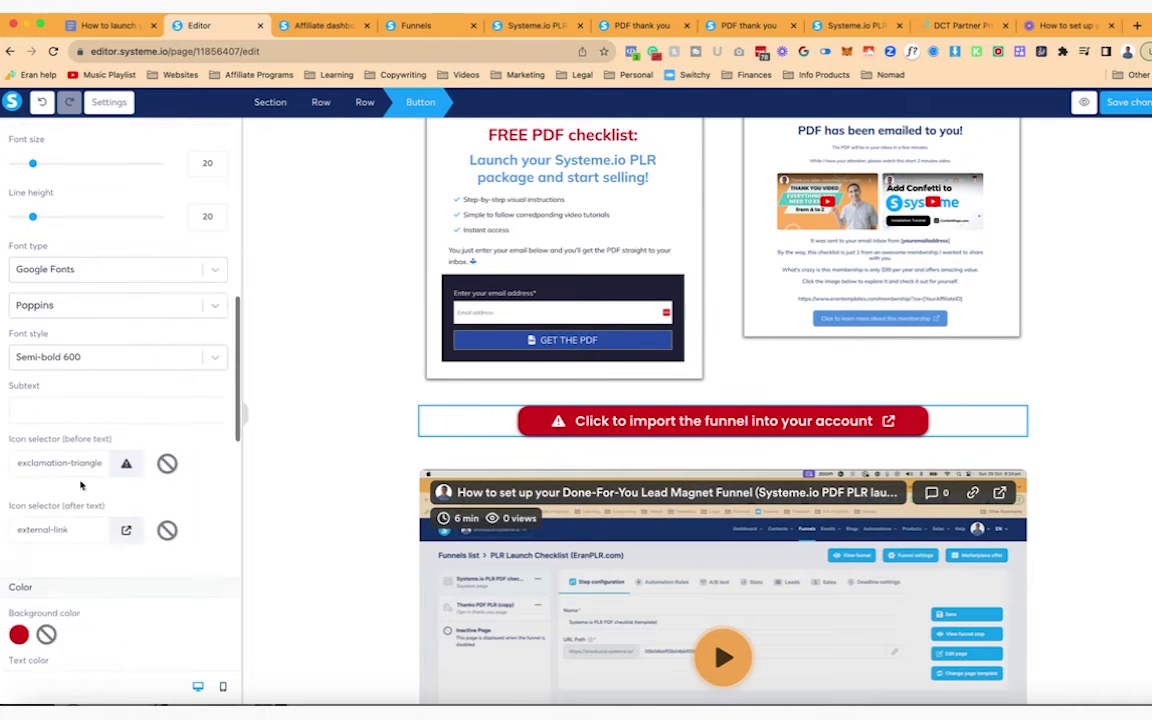
left_click(60, 463)
type("down")
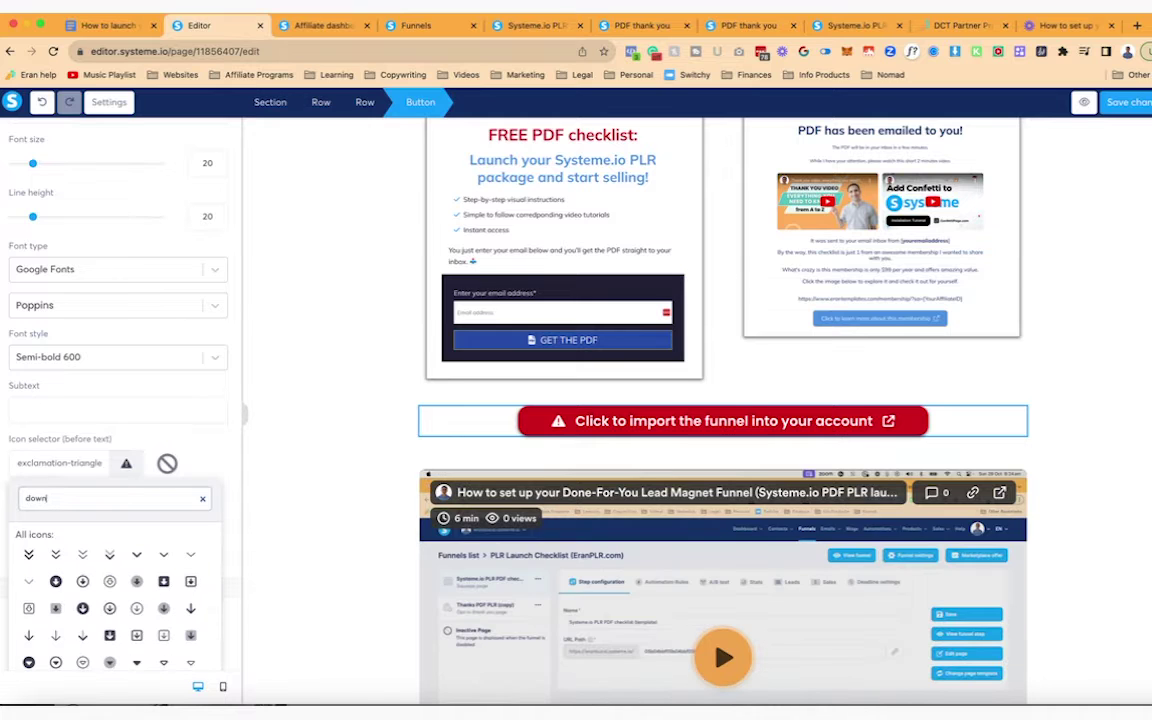
scroll(110, 600, "down", 3)
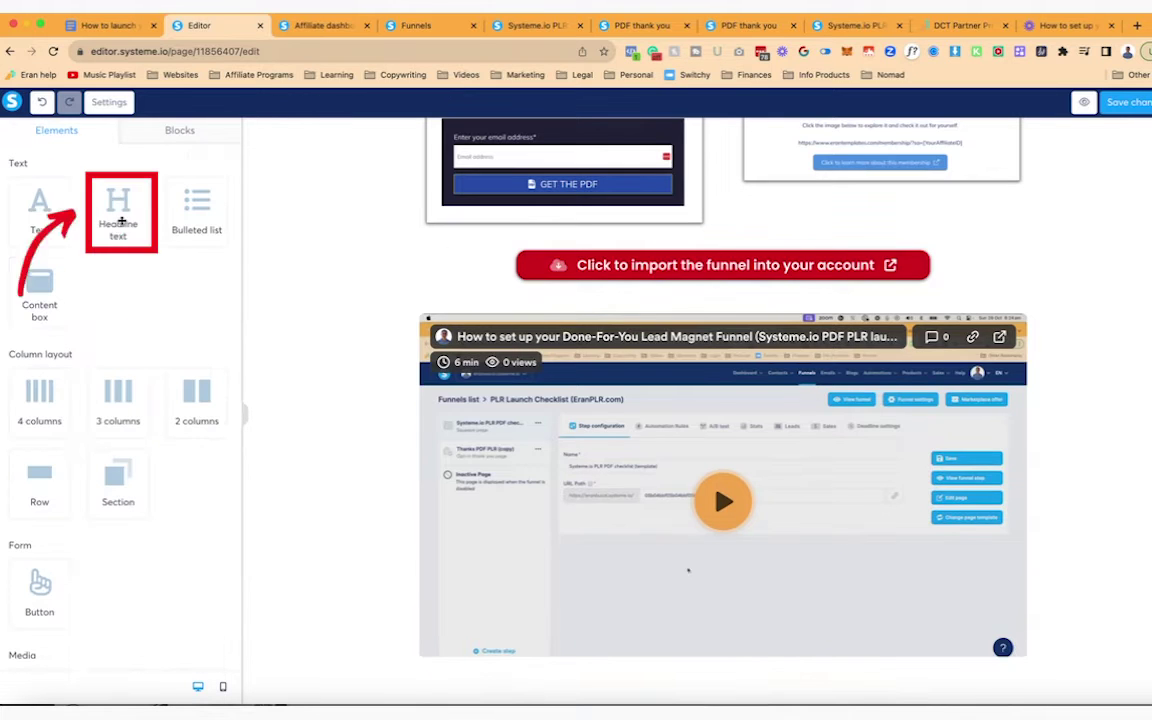
Add a bold headline above the video reading "Video Tutorial on how to customize the squeeze page and thank you page"
left_click_drag(121, 212, 595, 322)
triple_click(720, 322)
type("Video Tutorial on how to")
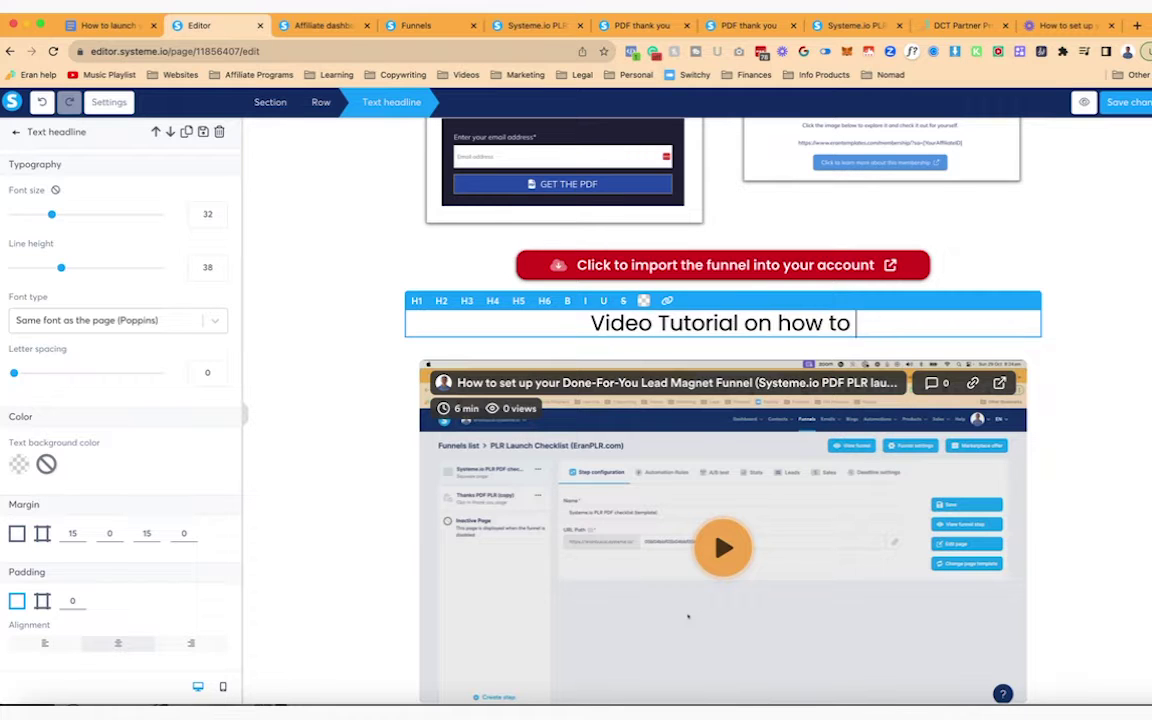
type(" customize the")
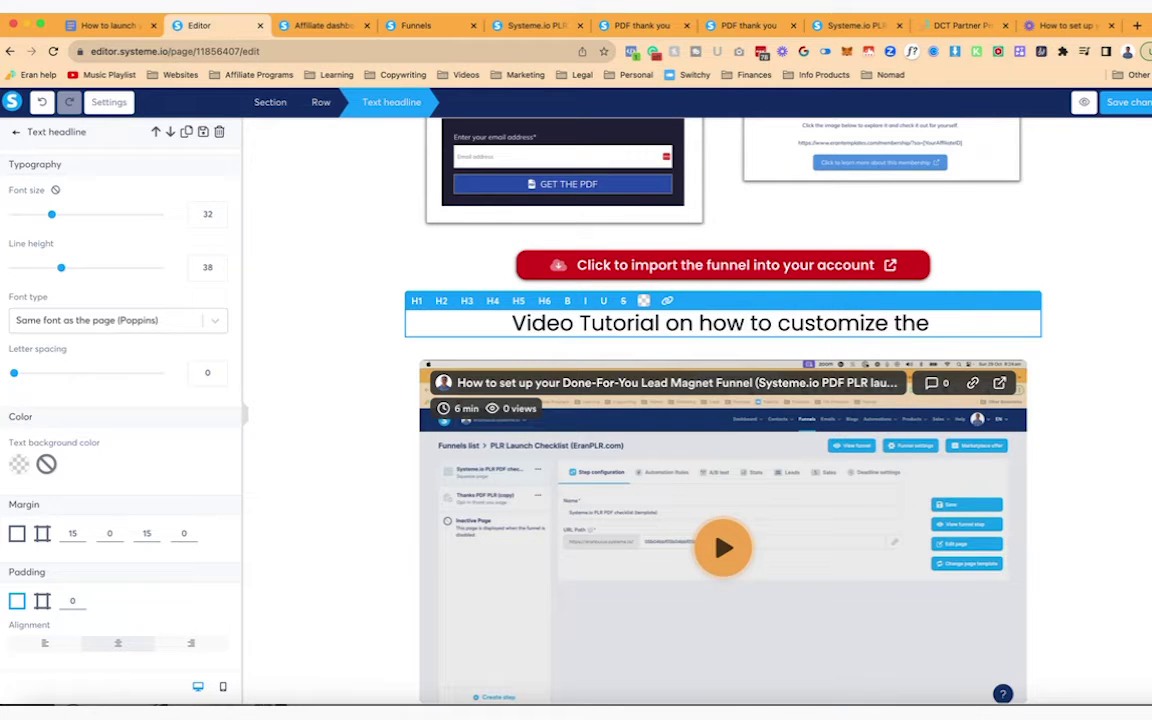
type(" squeeze p")
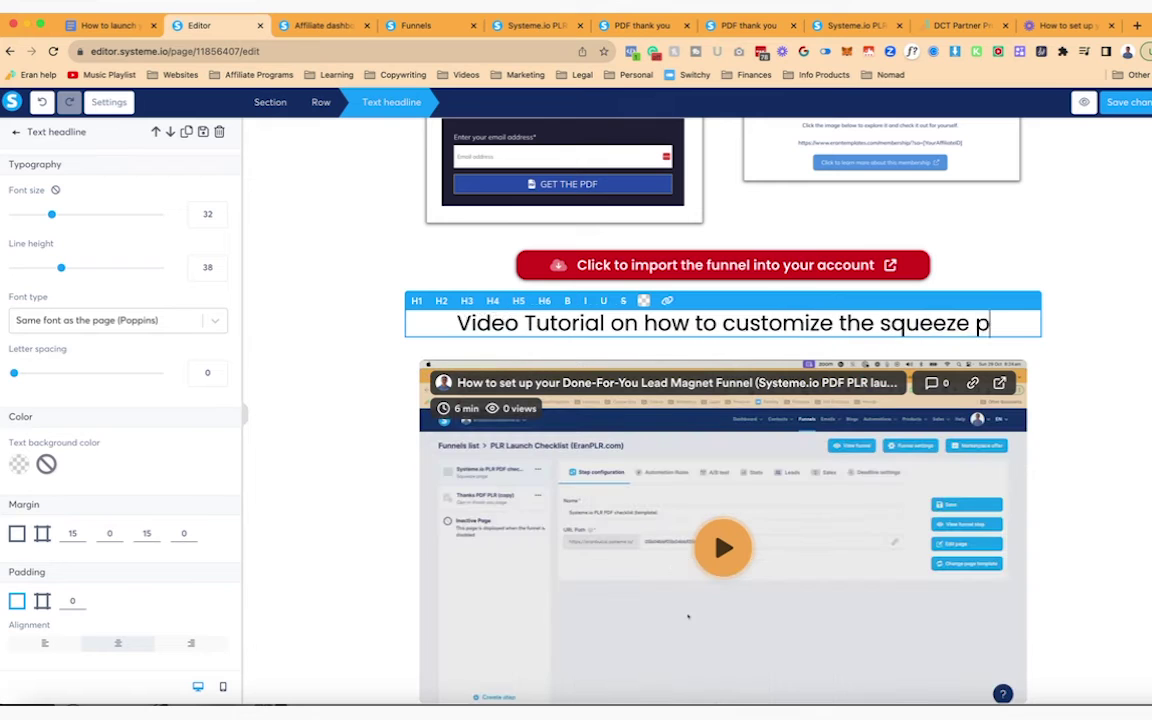
type("age and thank you page")
key("ctrl+a")
key("ctrl+b")
key("Escape")
Move the video tutorial headline and the video into the empty section below, with the headline above the video
scroll(800, 427, "up", 5)
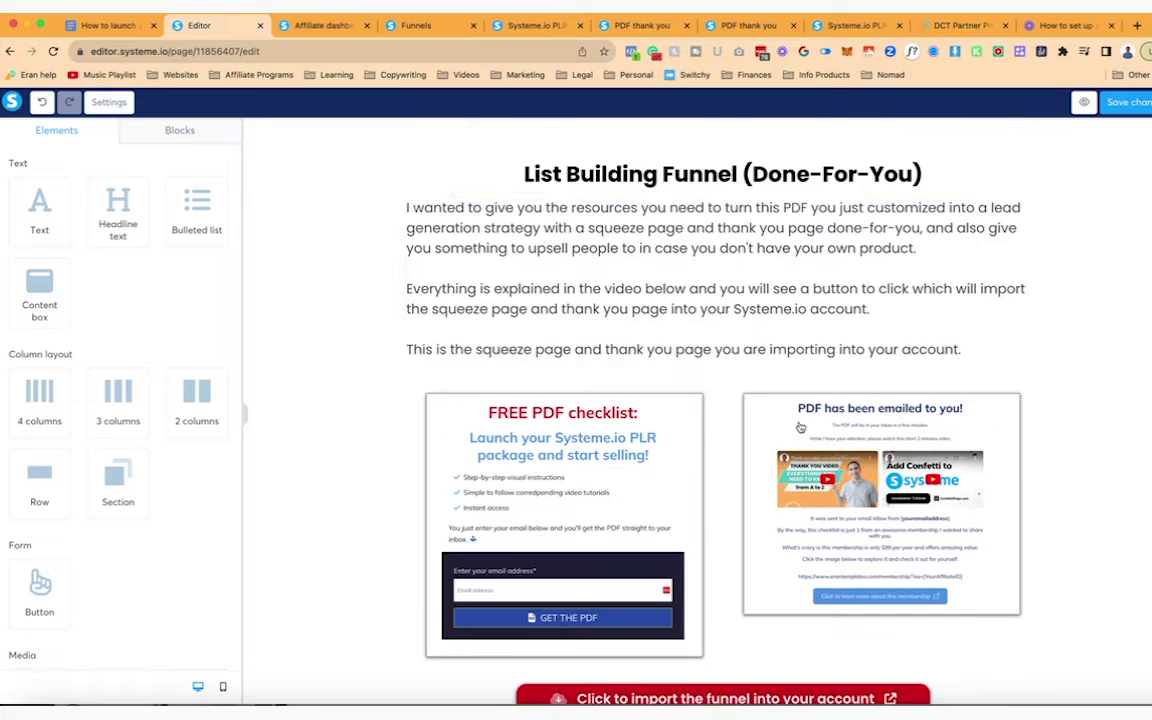
scroll(548, 244, "down", 5)
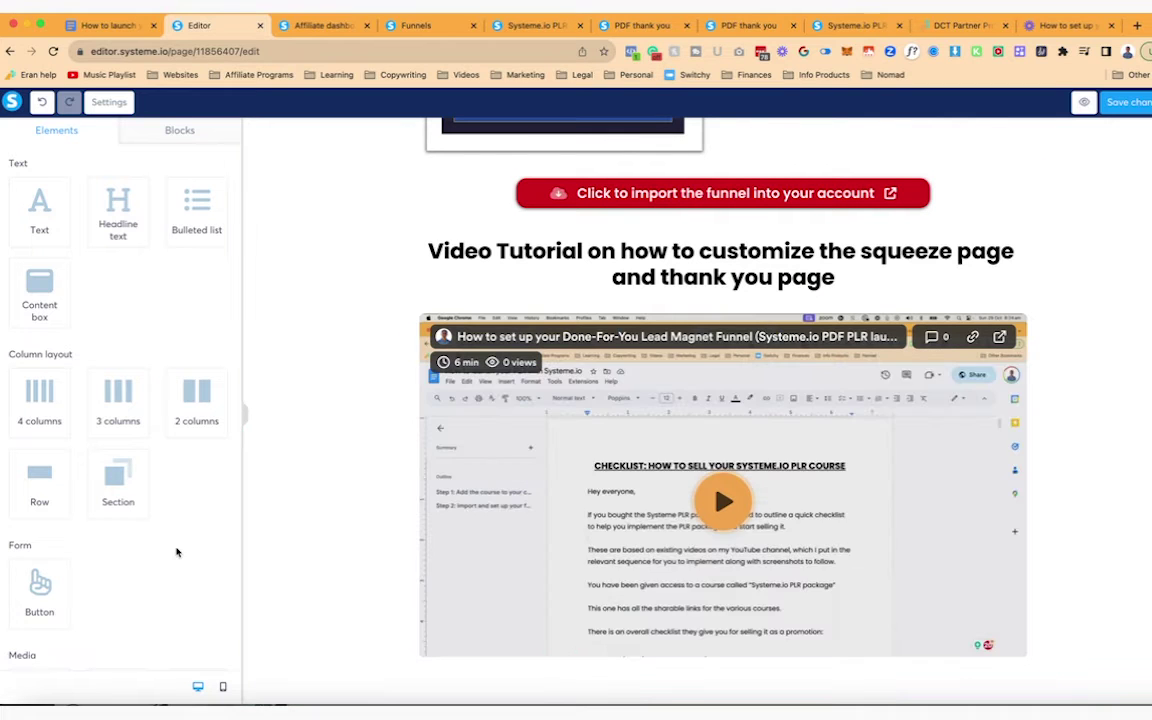
scroll(307, 482, "down", 2)
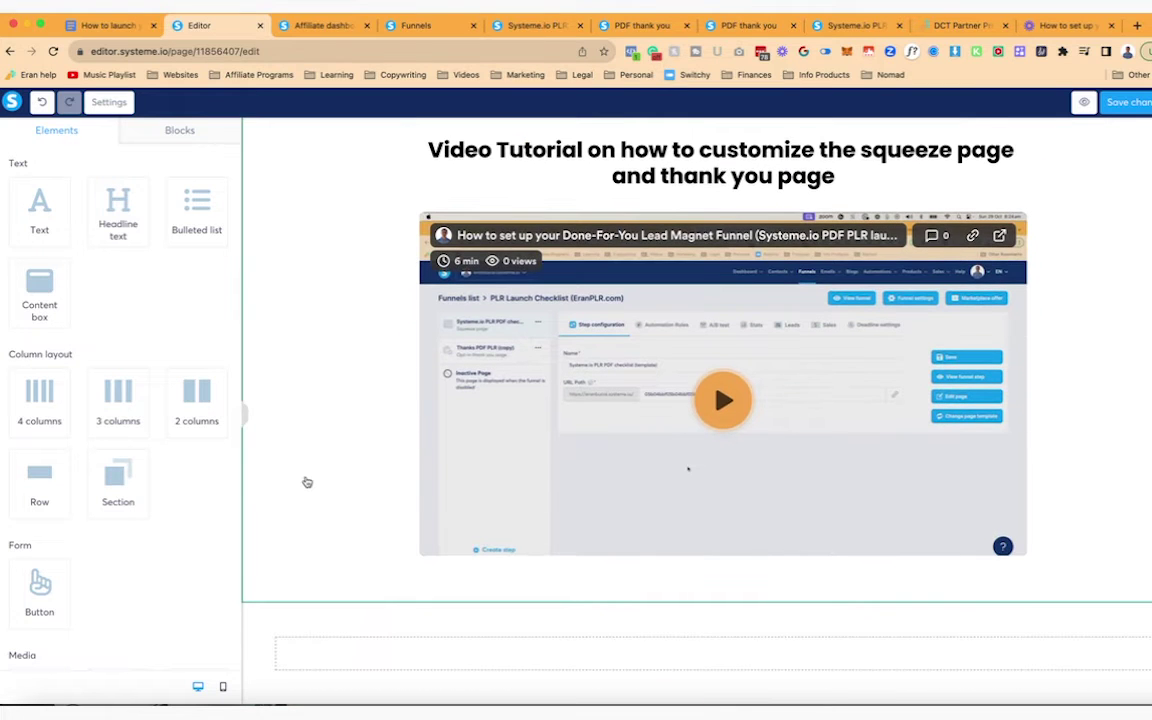
scroll(378, 314, "up", 1)
scroll(388, 301, "down", 1)
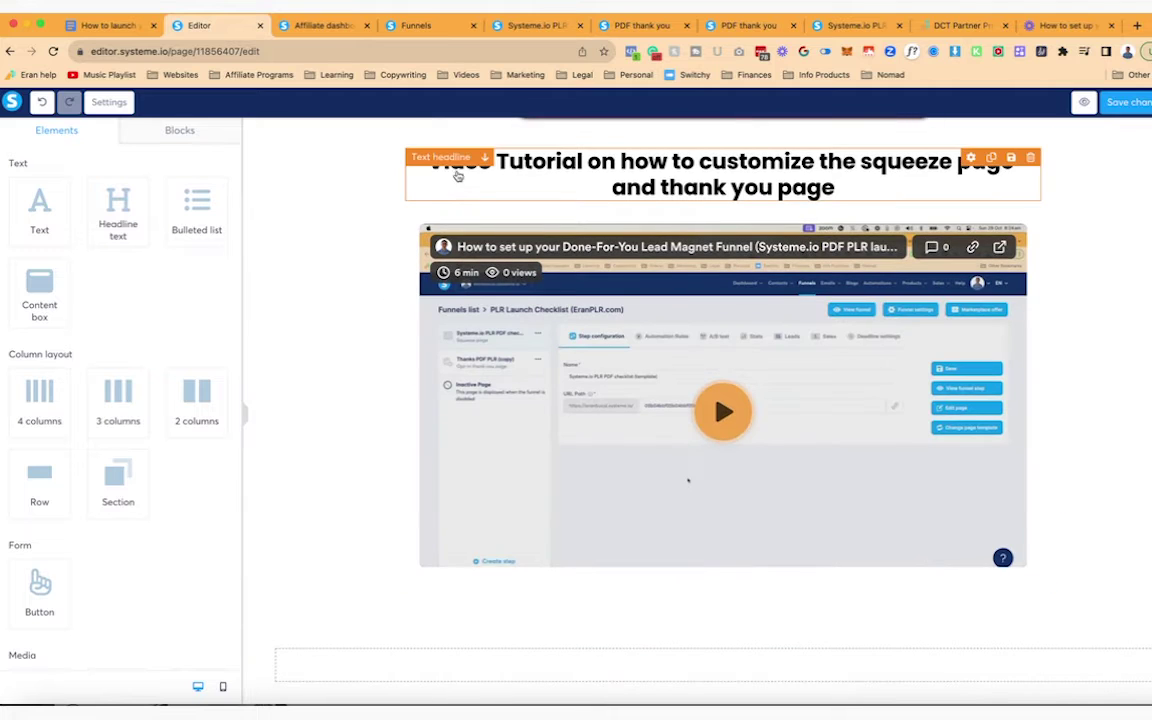
left_click_drag(452, 168, 501, 665)
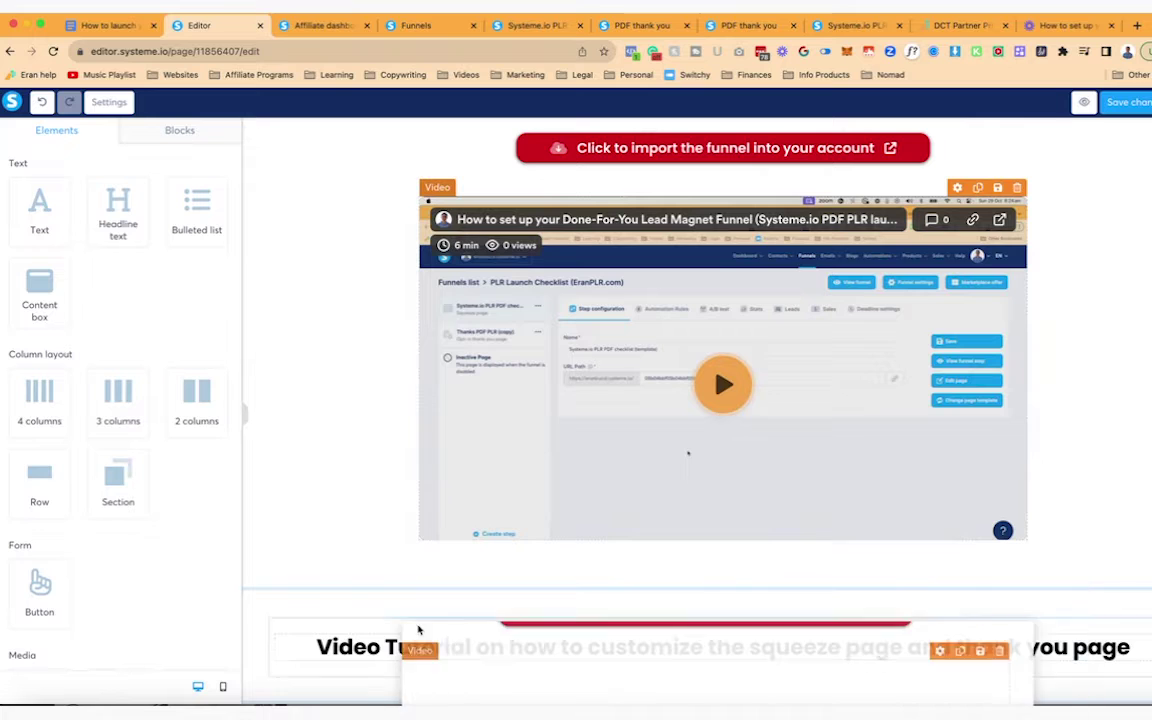
scroll(278, 509, "down", 5)
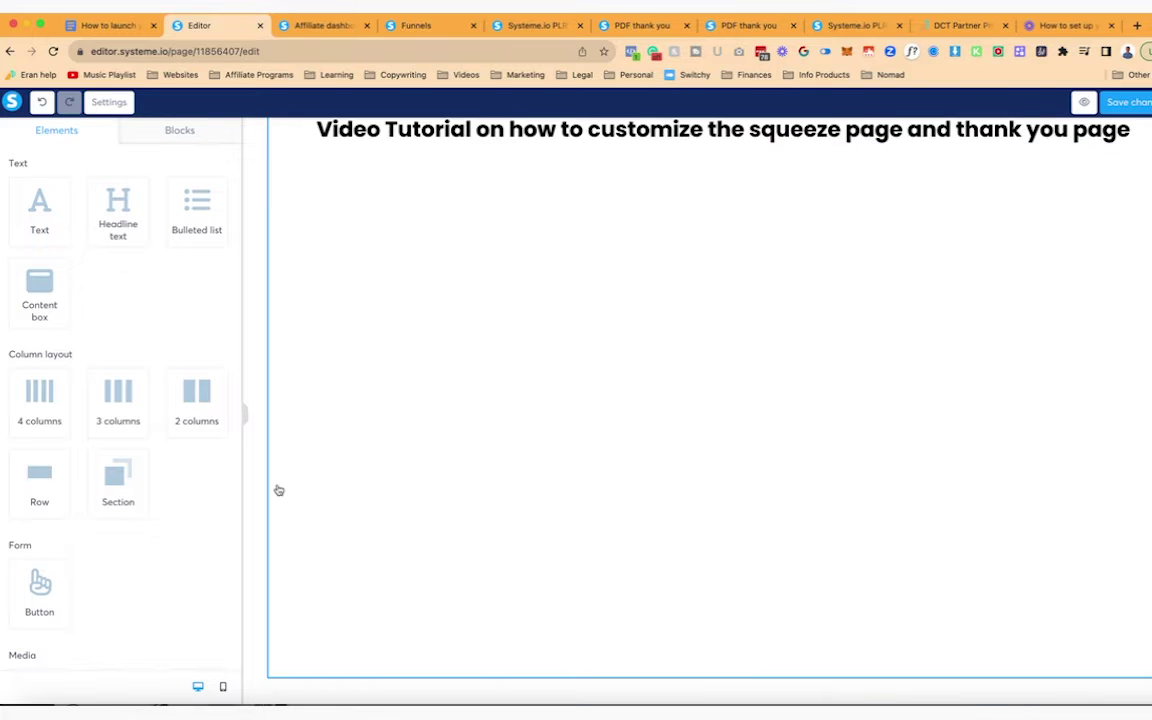
scroll(278, 489, "up", 1)
scroll(268, 270, "up", 5)
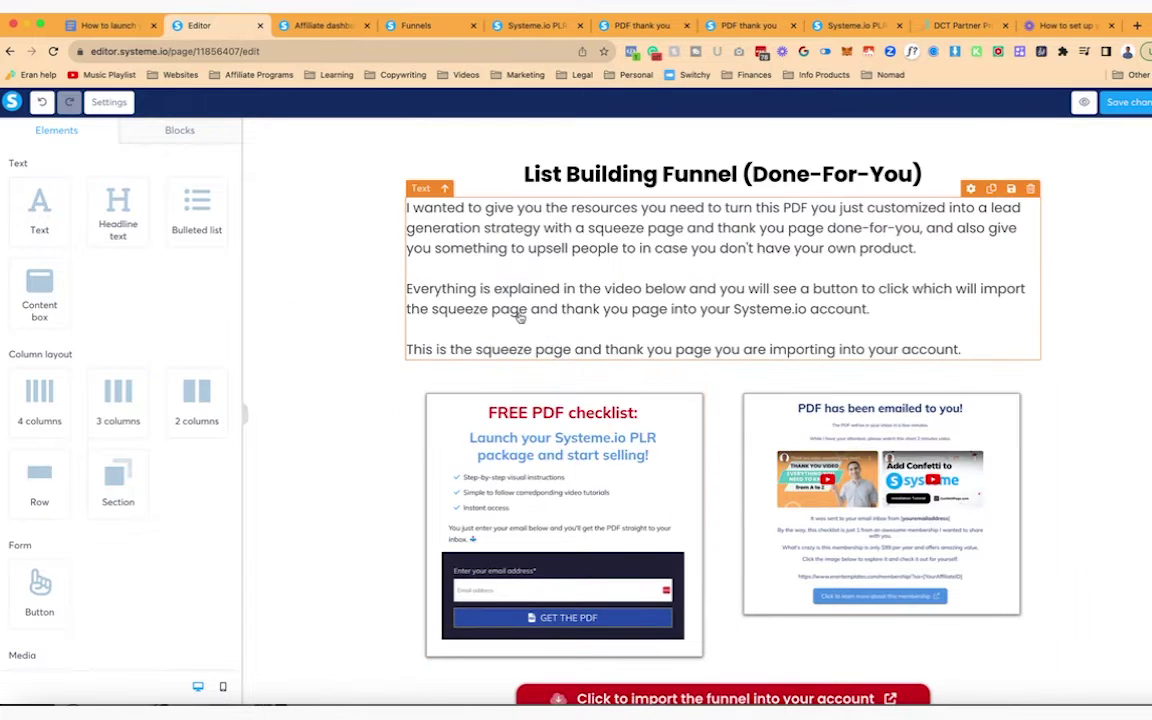
Delete the empty row below the funnel import button
scroll(544, 322, "down", 3)
left_click(1037, 473)
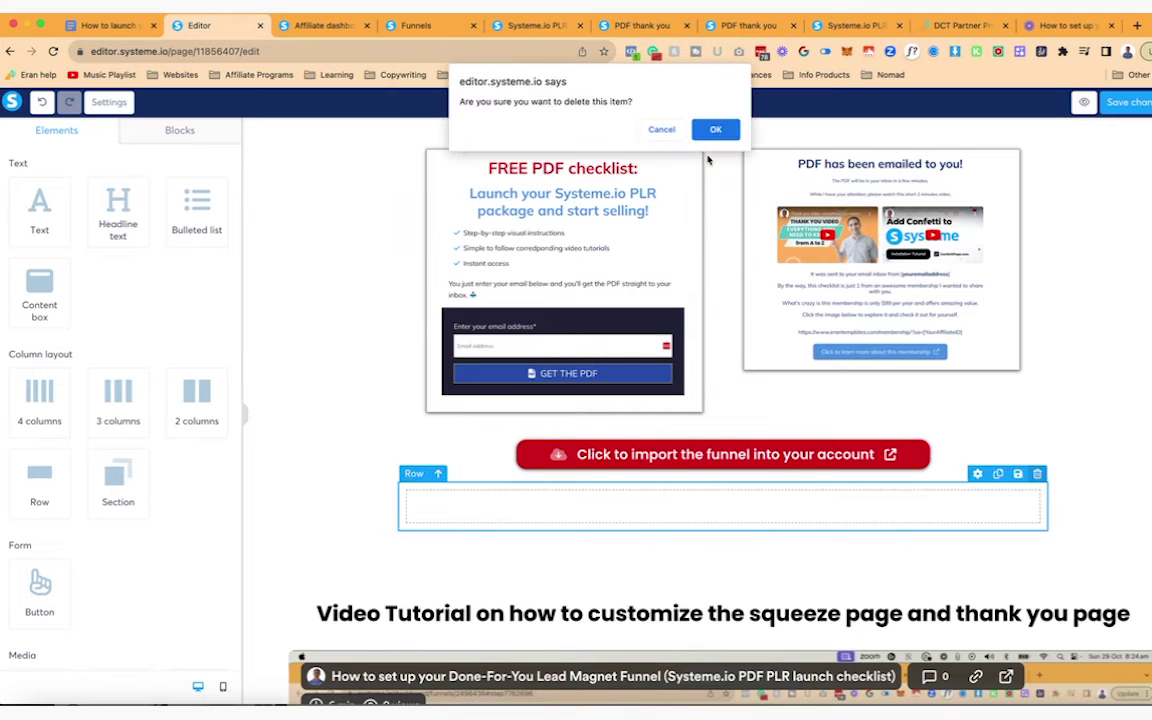
left_click(716, 131)
scroll(420, 310, "down", 2)
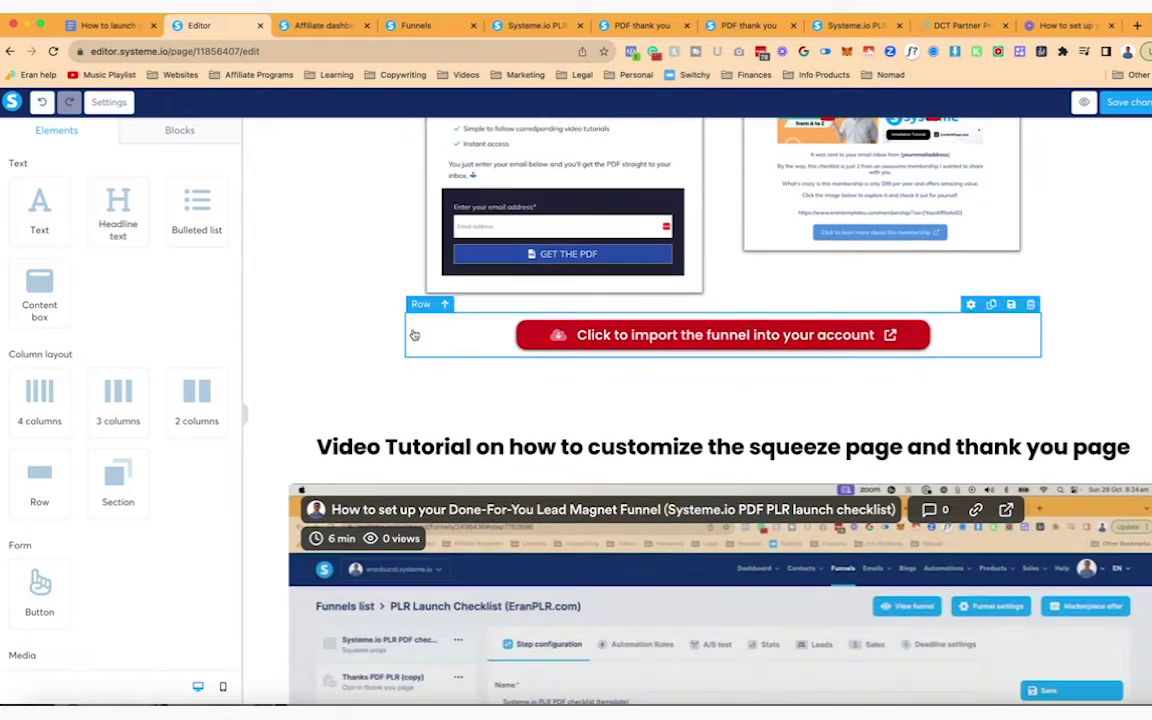
Duplicate the video section and change the copy's headline to "Bonus tutorials on how to customize the lead magnet funnel"
scroll(390, 291, "up", 2)
scroll(390, 291, "down", 5)
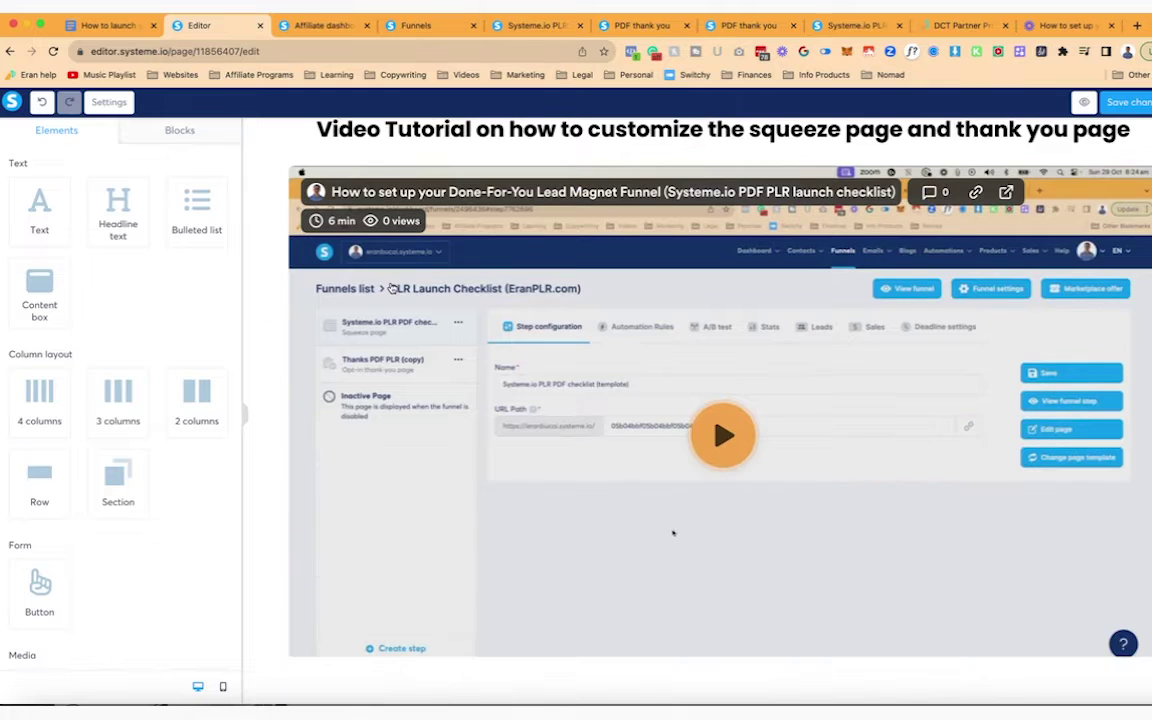
scroll(253, 180, "up", 2)
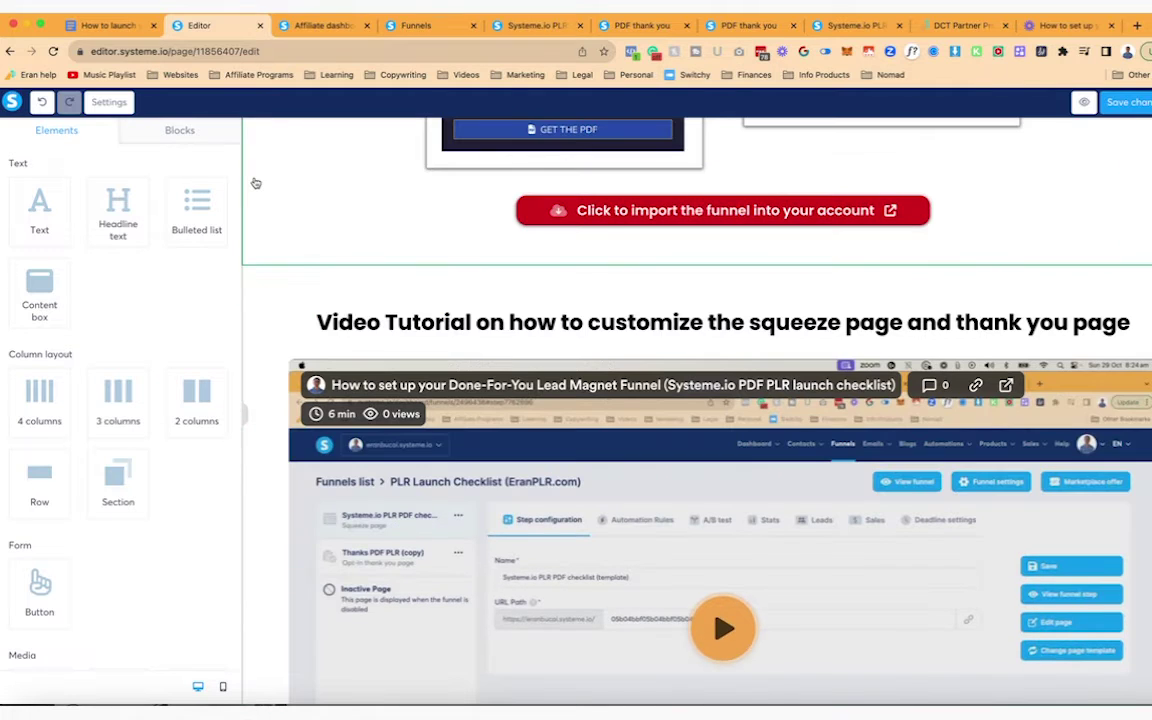
scroll(558, 432, "down", 2)
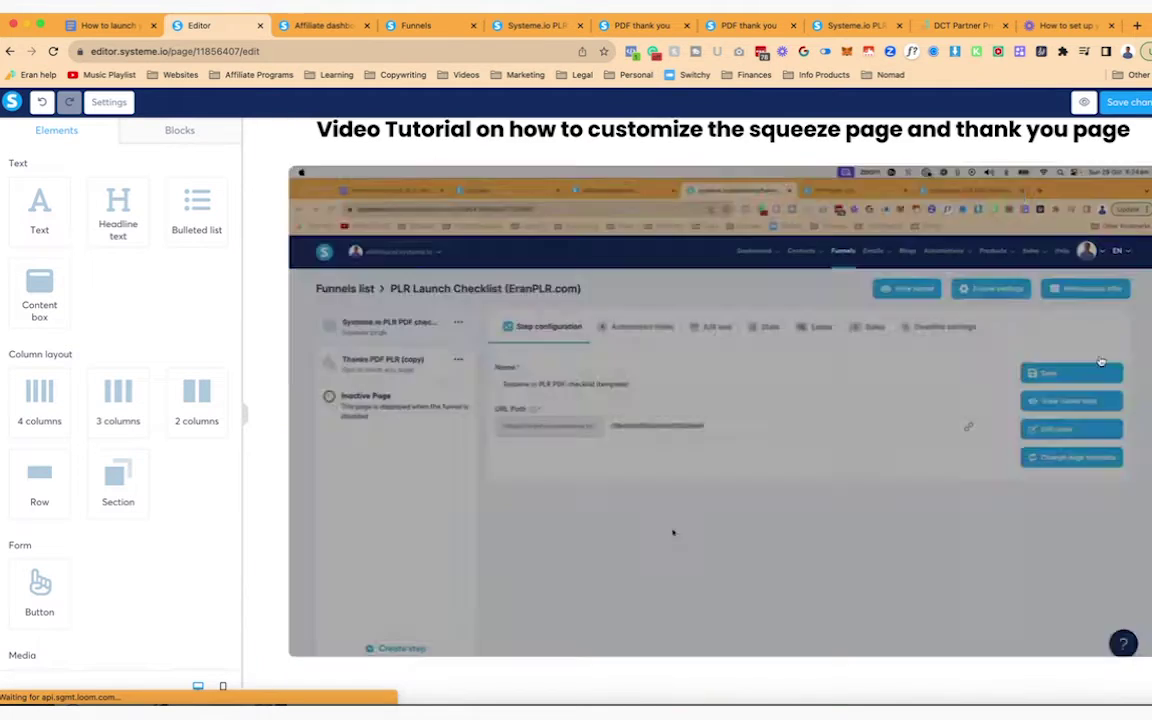
left_click(529, 212)
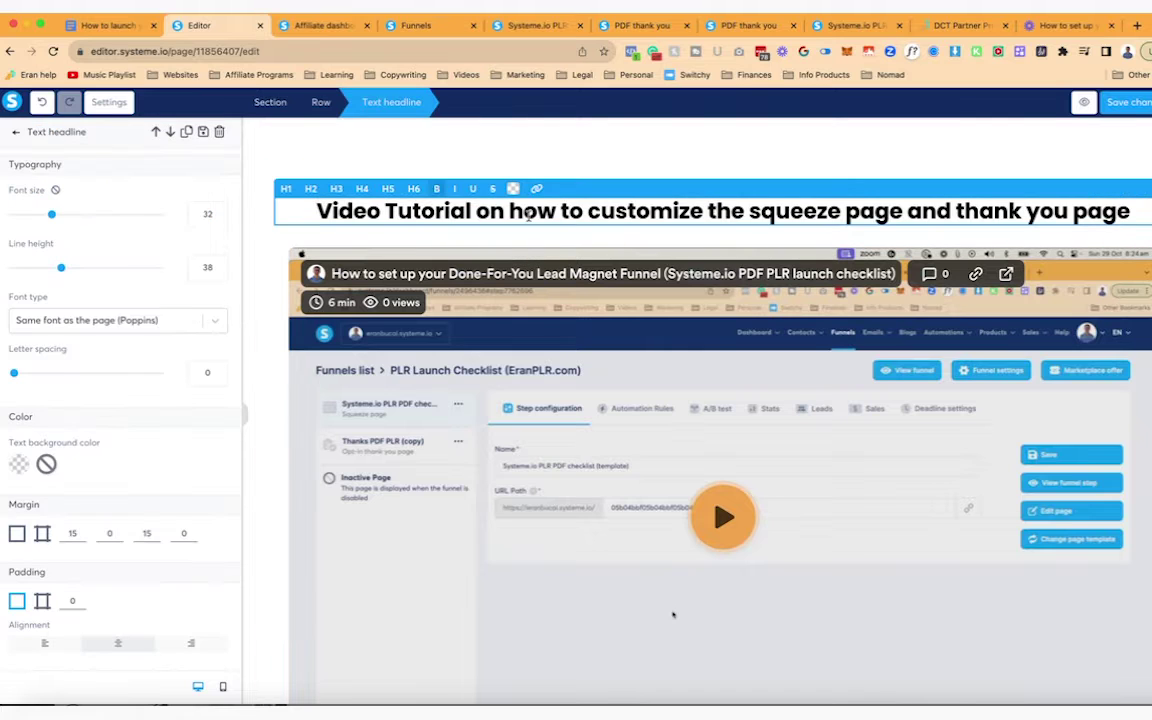
key("ctrl+a")
type("Tutori")
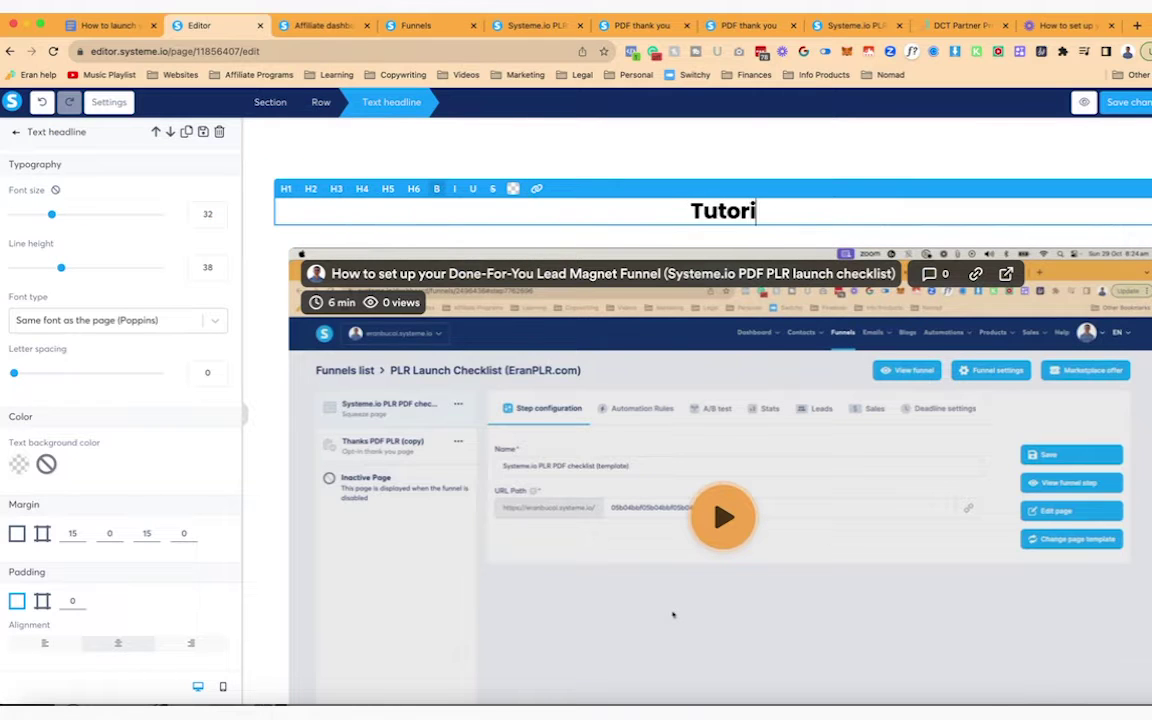
type("Bonus tutori")
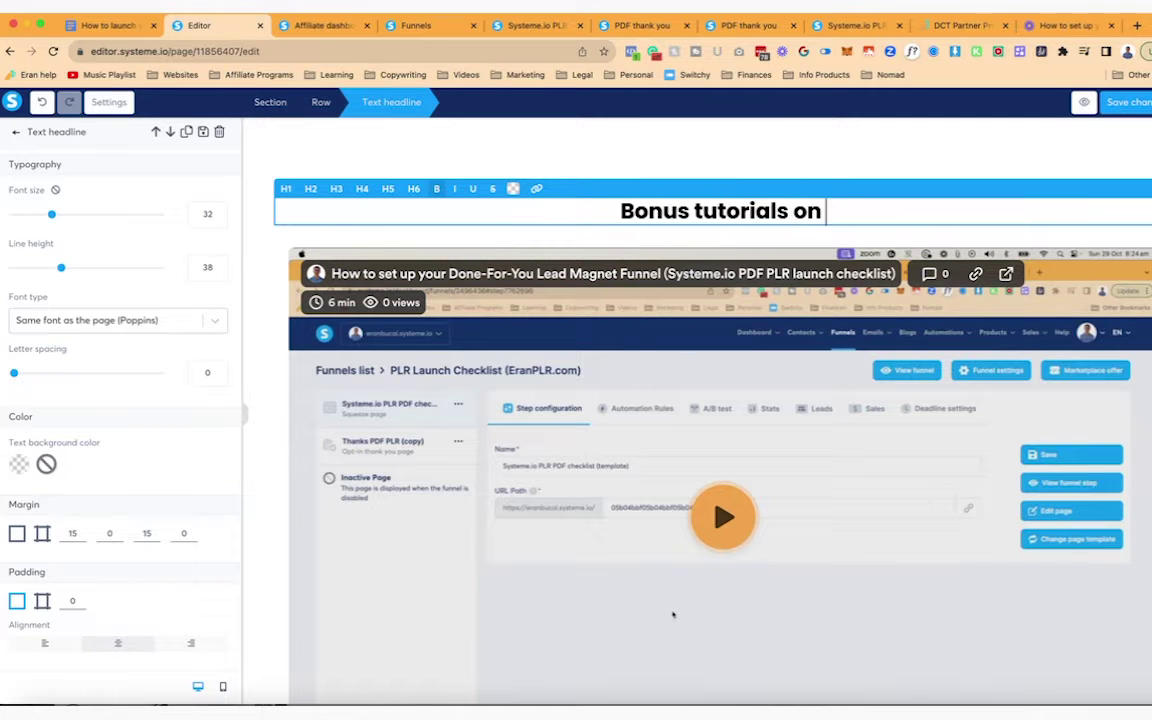
type("als on how to customize the")
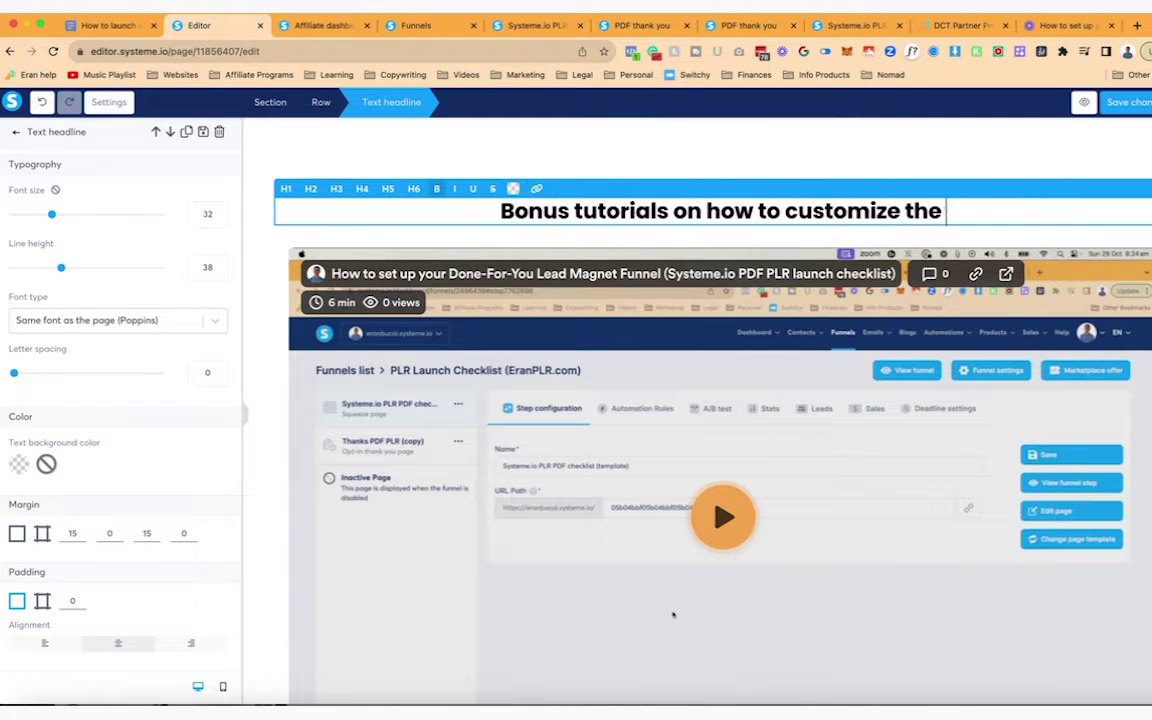
type(" lead magnet funnel")
left_click(673, 613)
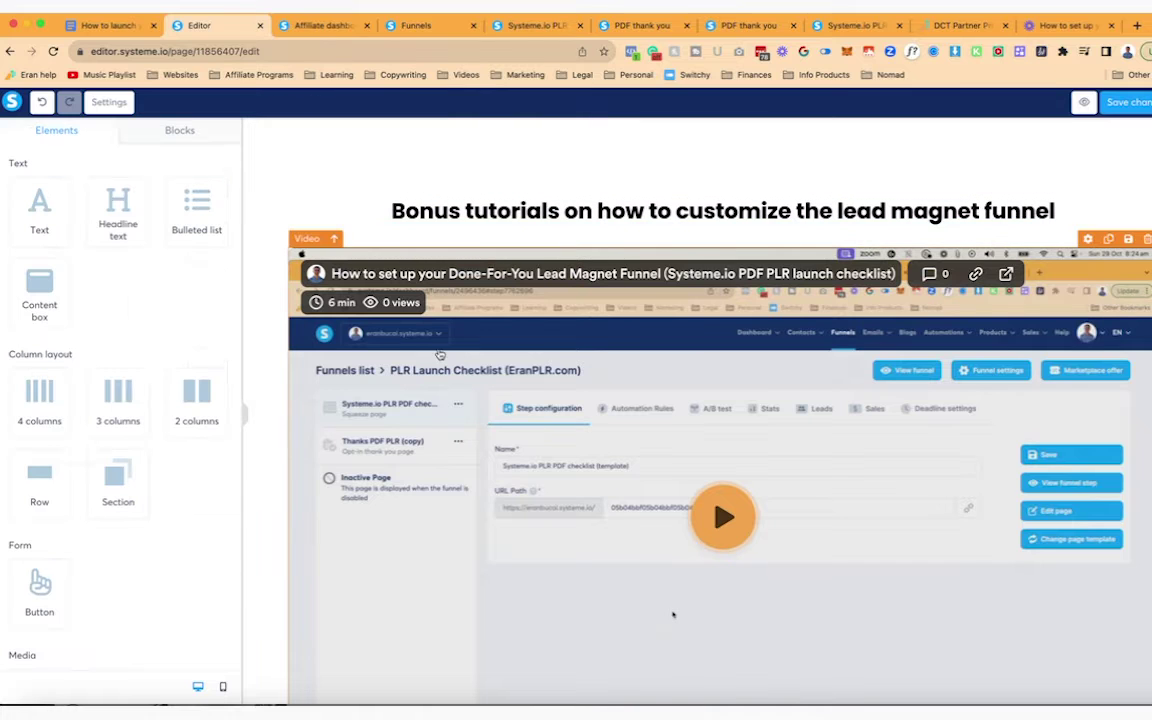
Replace the copied video under the bonus tutorials headline with a two-column layout containing a video element in each column
left_click(1141, 237)
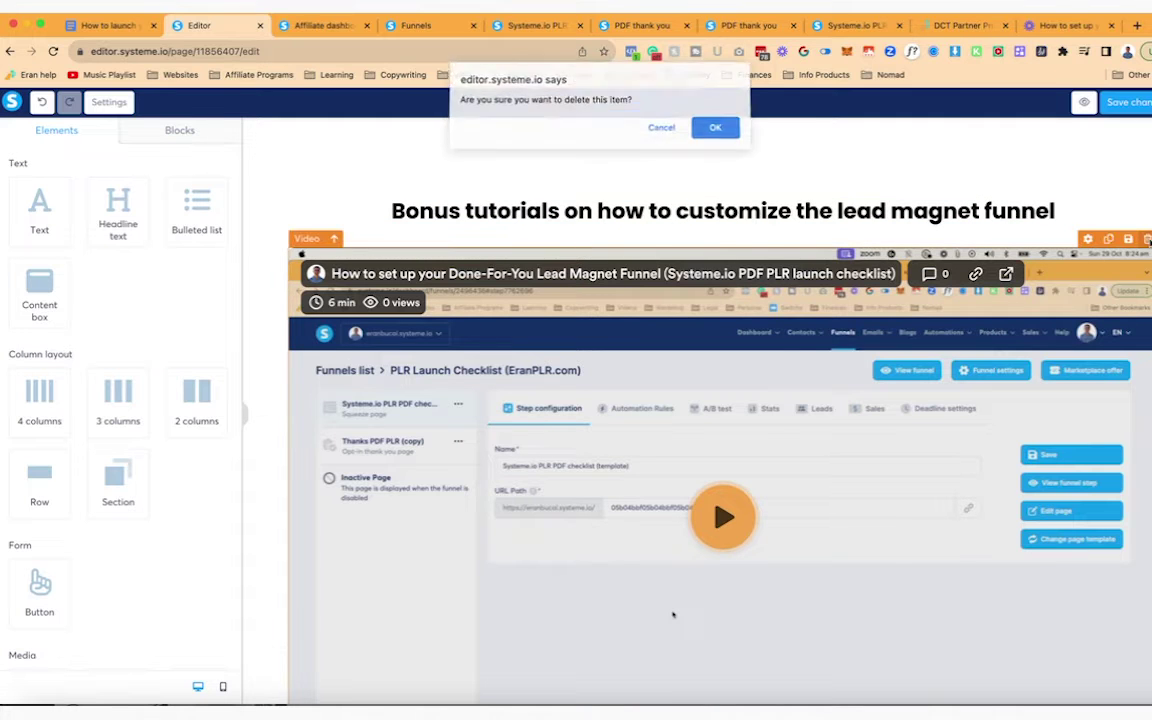
left_click(715, 126)
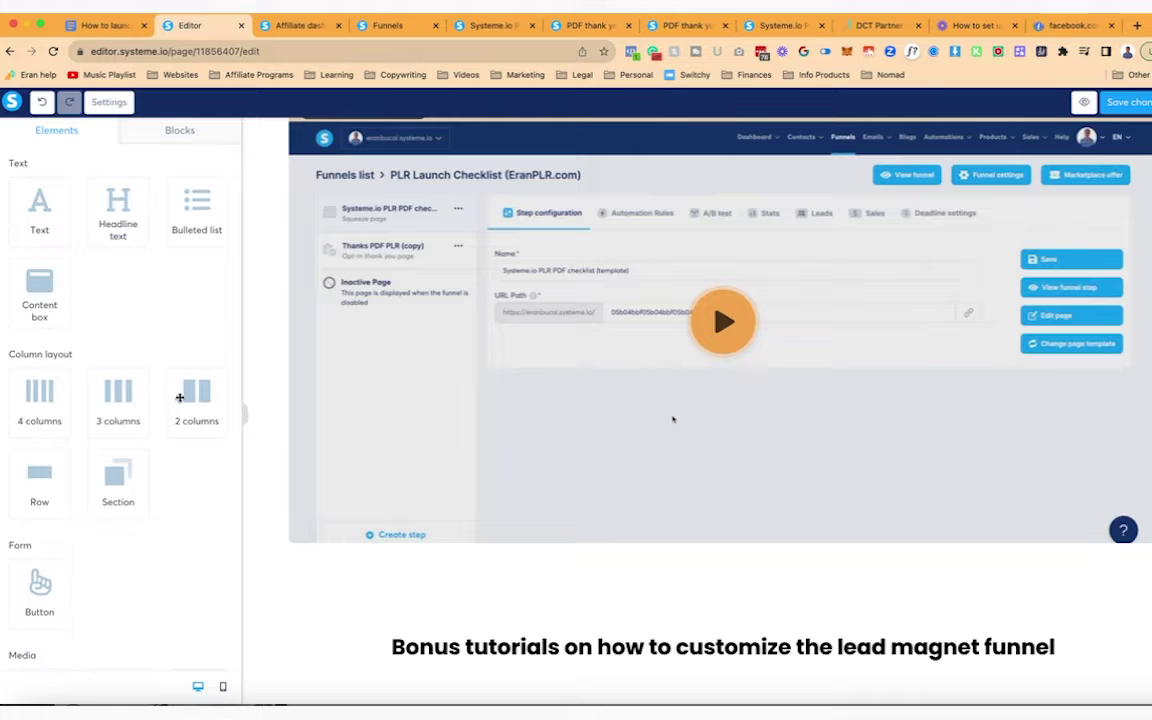
left_click_drag(195, 412, 504, 666)
scroll(118, 430, "down", 5)
left_click_drag(118, 375, 442, 653)
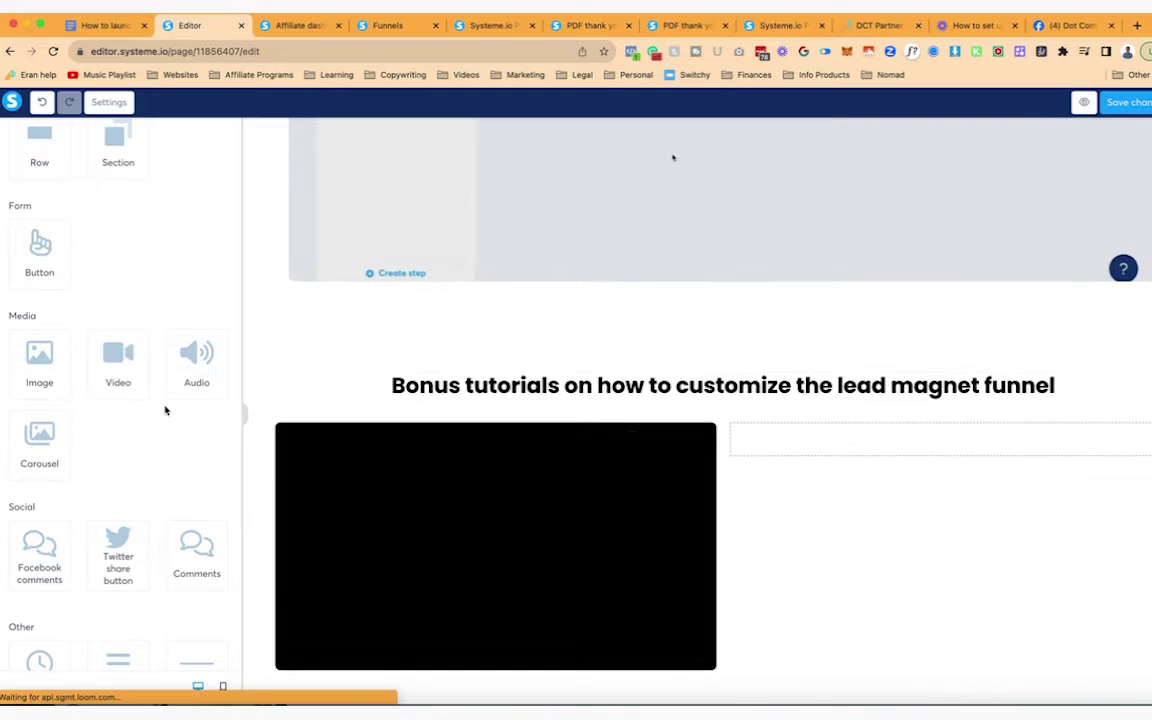
left_click_drag(125, 375, 802, 450)
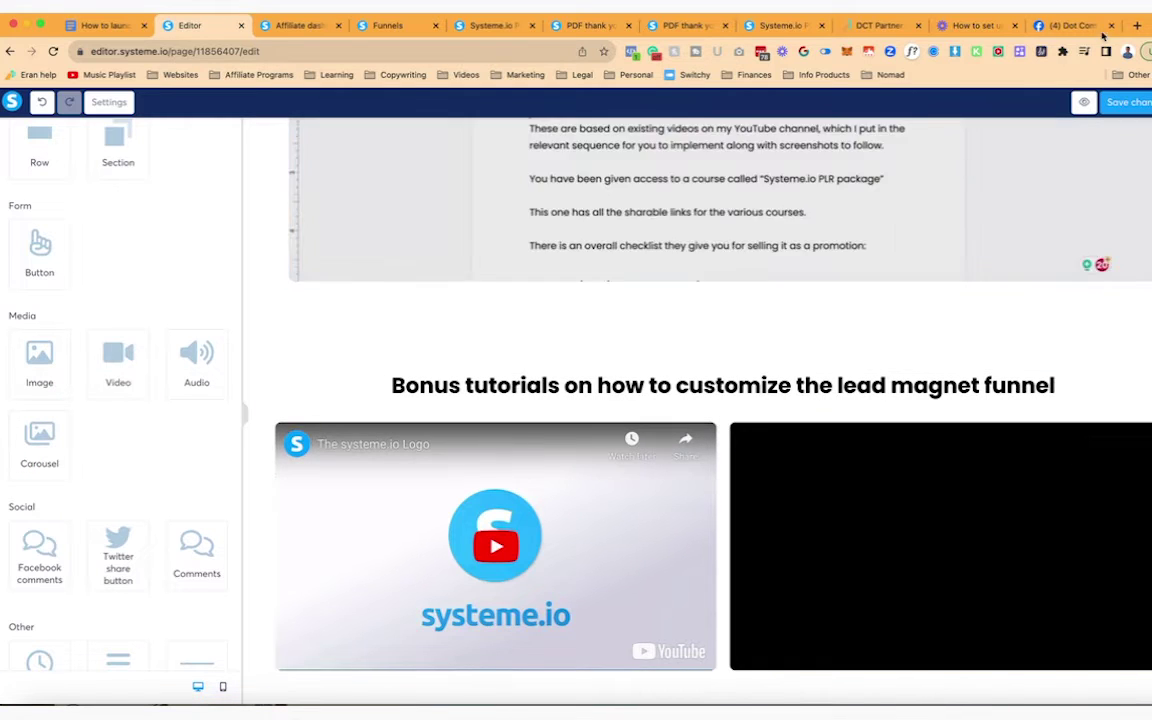
left_click(1137, 25)
type("youtube")
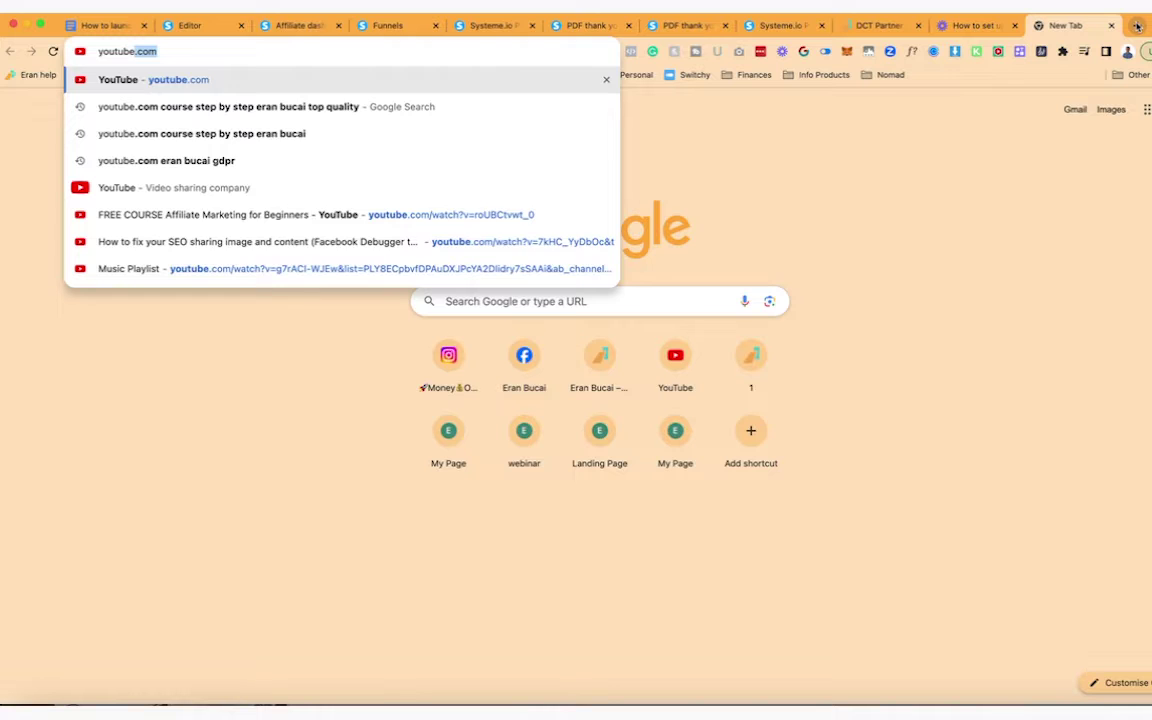
type(".com")
key("Down")
key("Down")
key("Down")
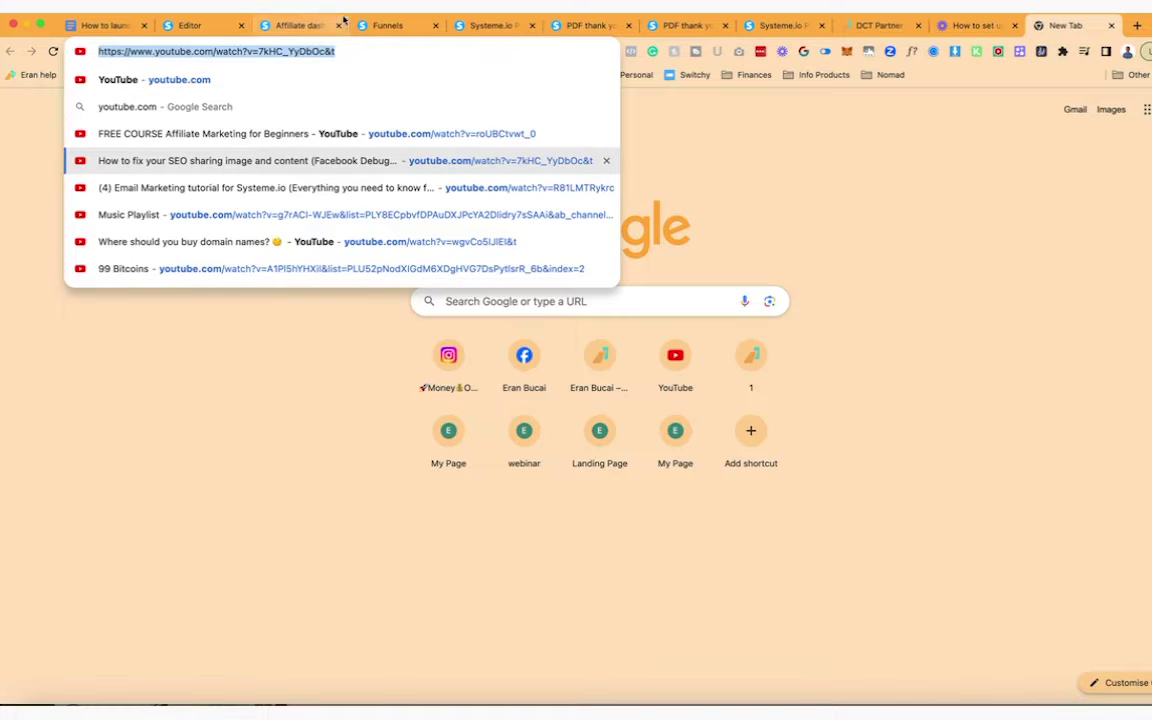
left_click(188, 25)
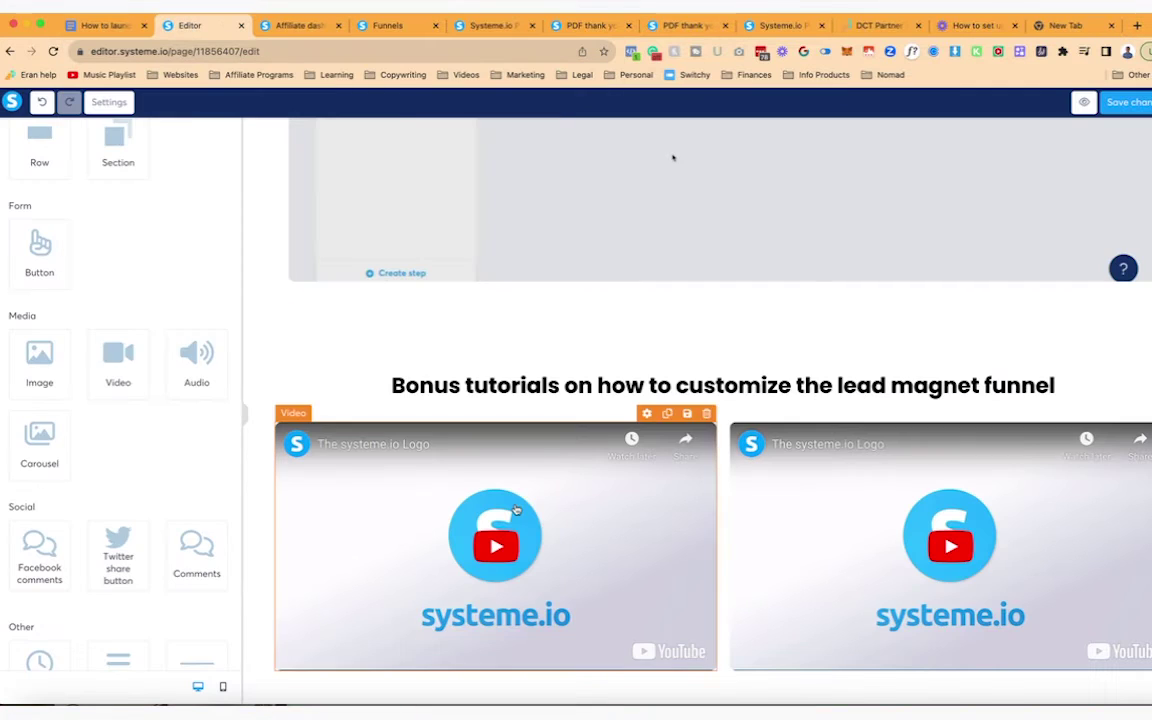
key("super+a")
type("https://www.youtube.com/watch?v=7kHC_YyDbOc")
left_click(117, 346)
left_click(144, 331)
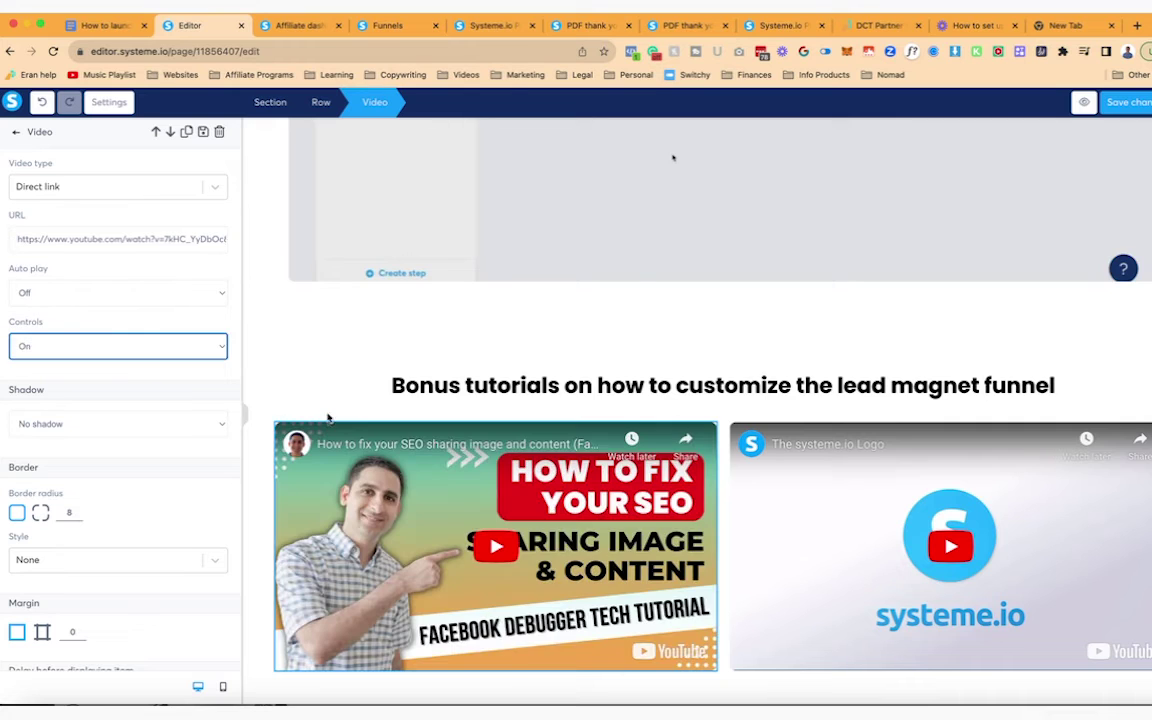
Search the web in the blank browser tab for "youtube.com url path" plus the creator's full name
left_click(1065, 25)
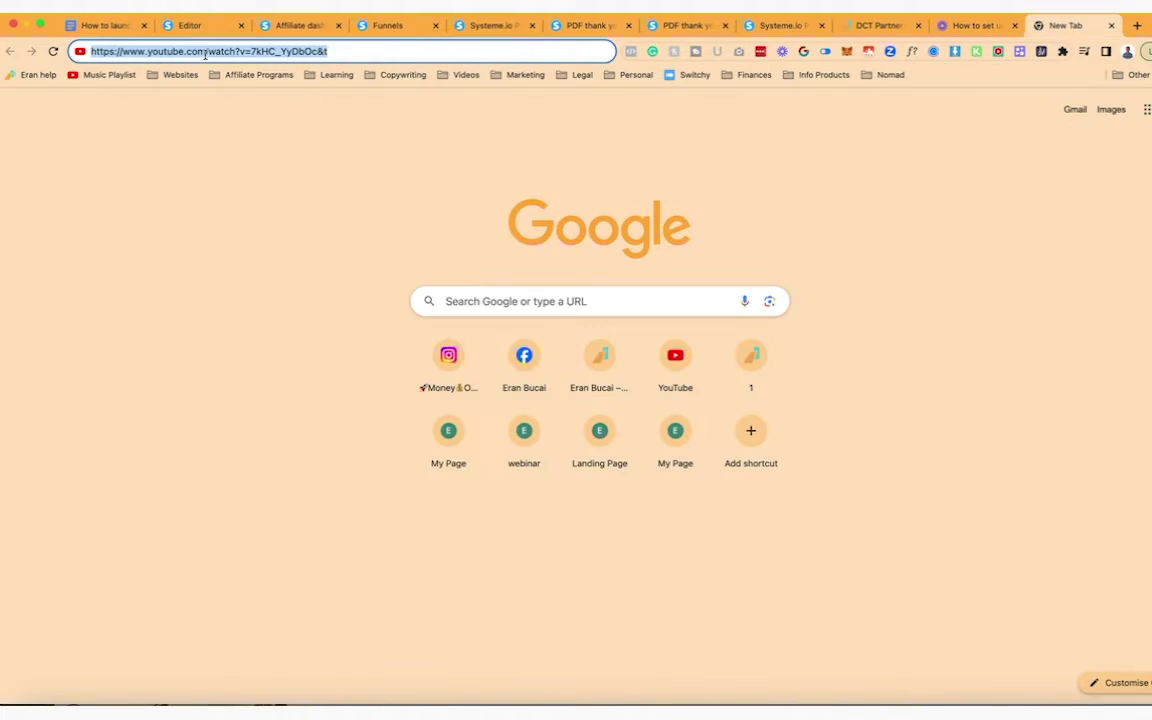
type("youtube")
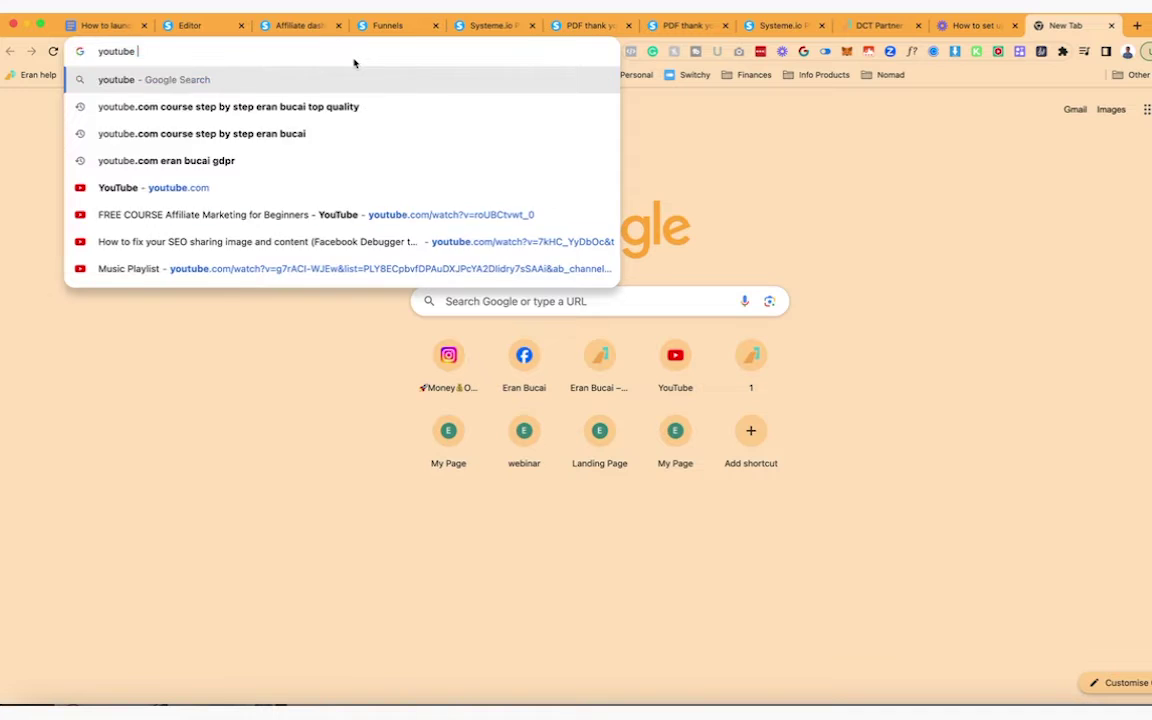
type(".com urlp")
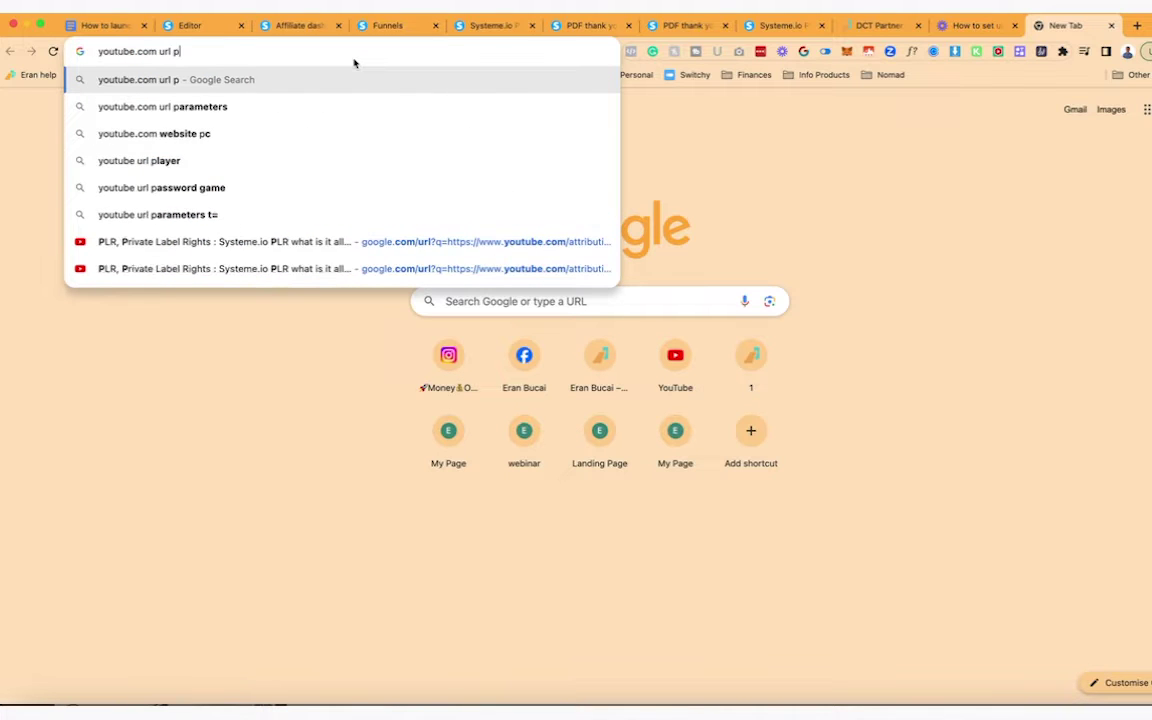
type("ath erna bu")
key("BackSpace")
key("BackSpace")
key("BackSpace")
key("BackSpace")
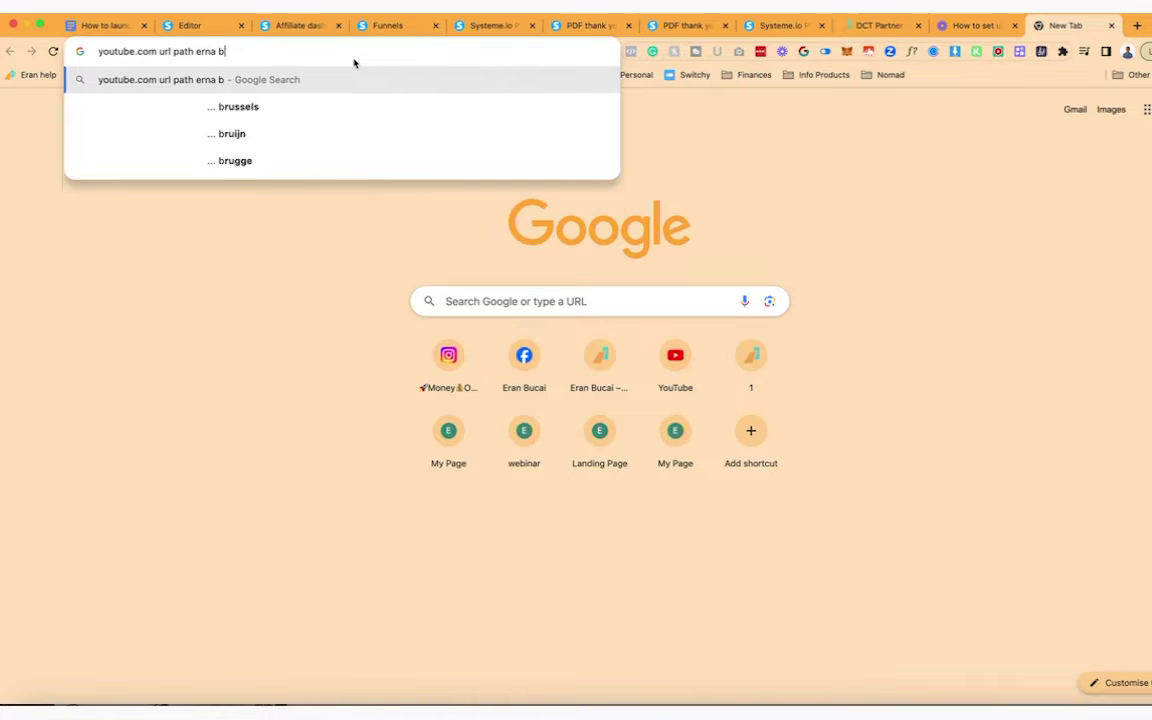
type("an bucai")
key("Return")
left_click(300, 249)
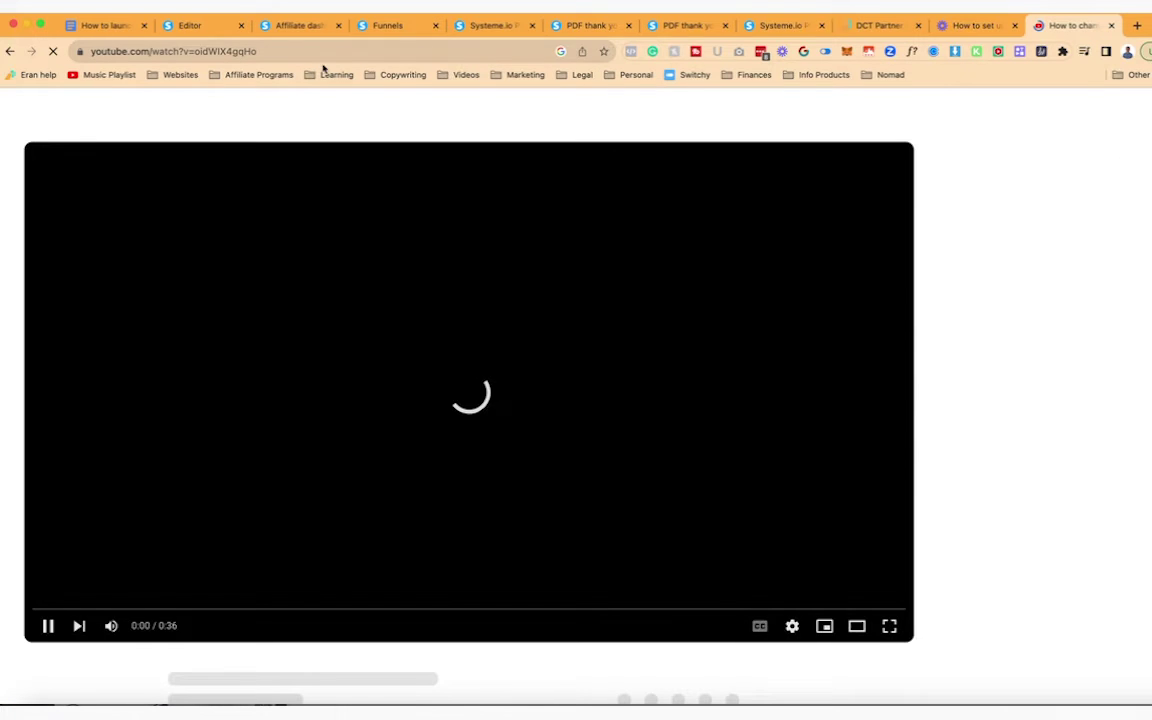
left_click(213, 45)
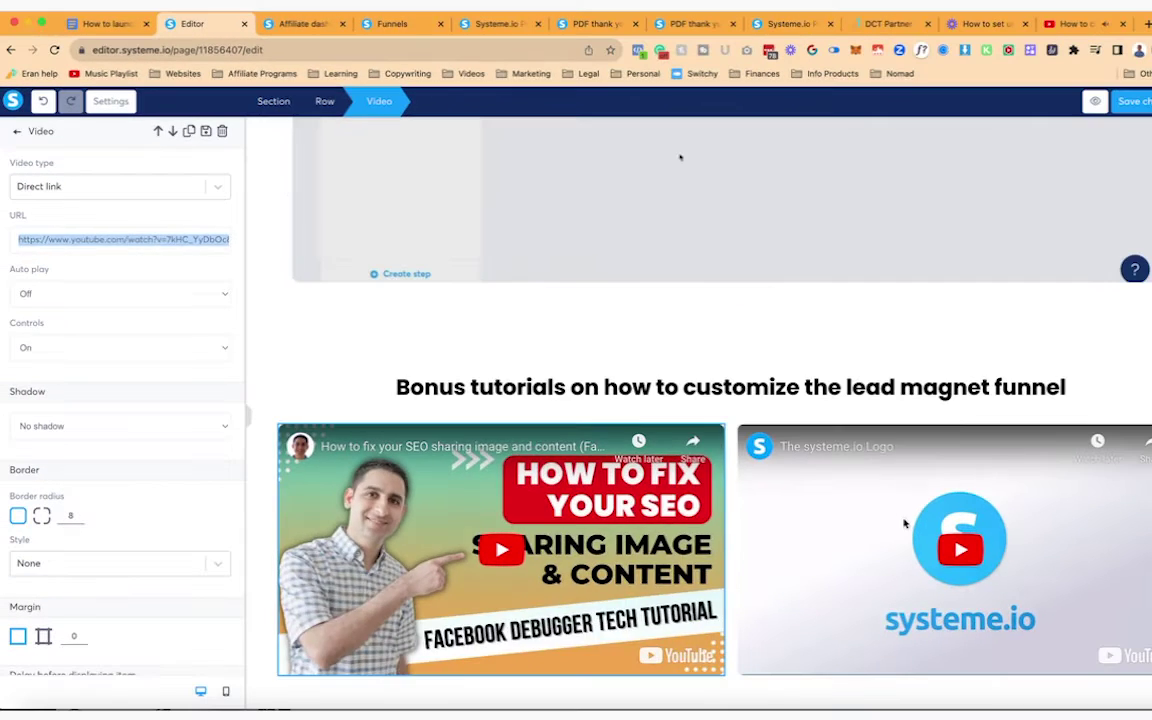
left_click(176, 264)
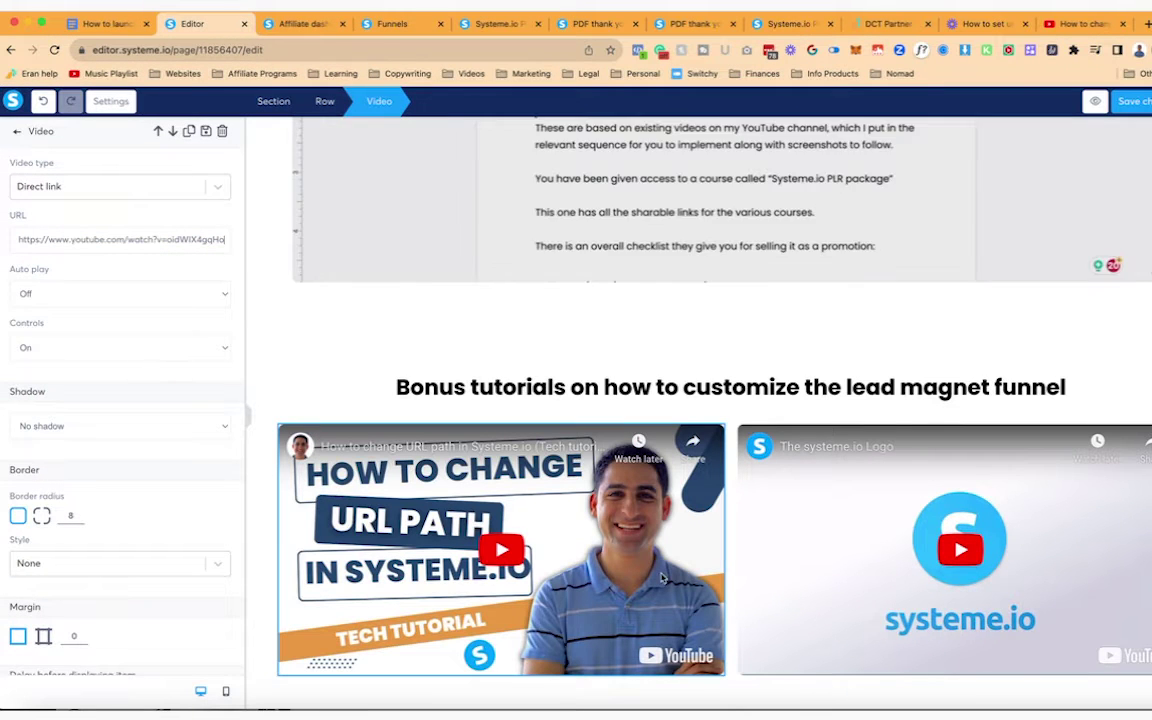
Find the YouTube tutorial "How to fix your SEO sharing image and content" and copy its link
left_click(1068, 22)
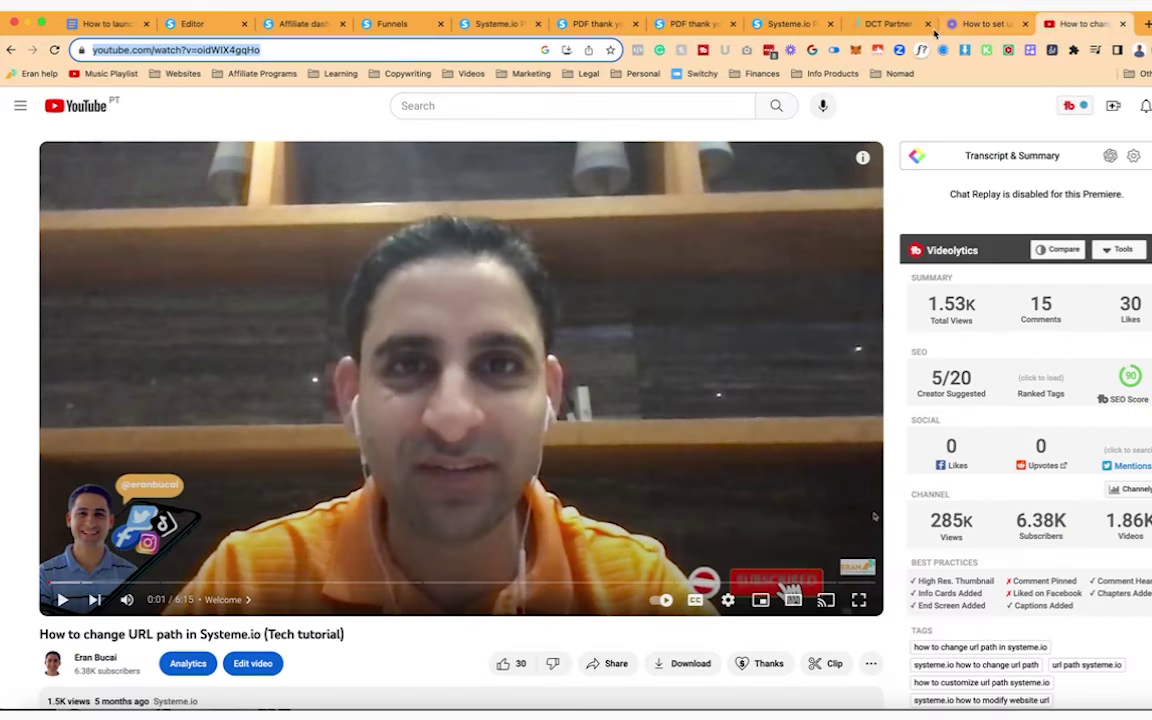
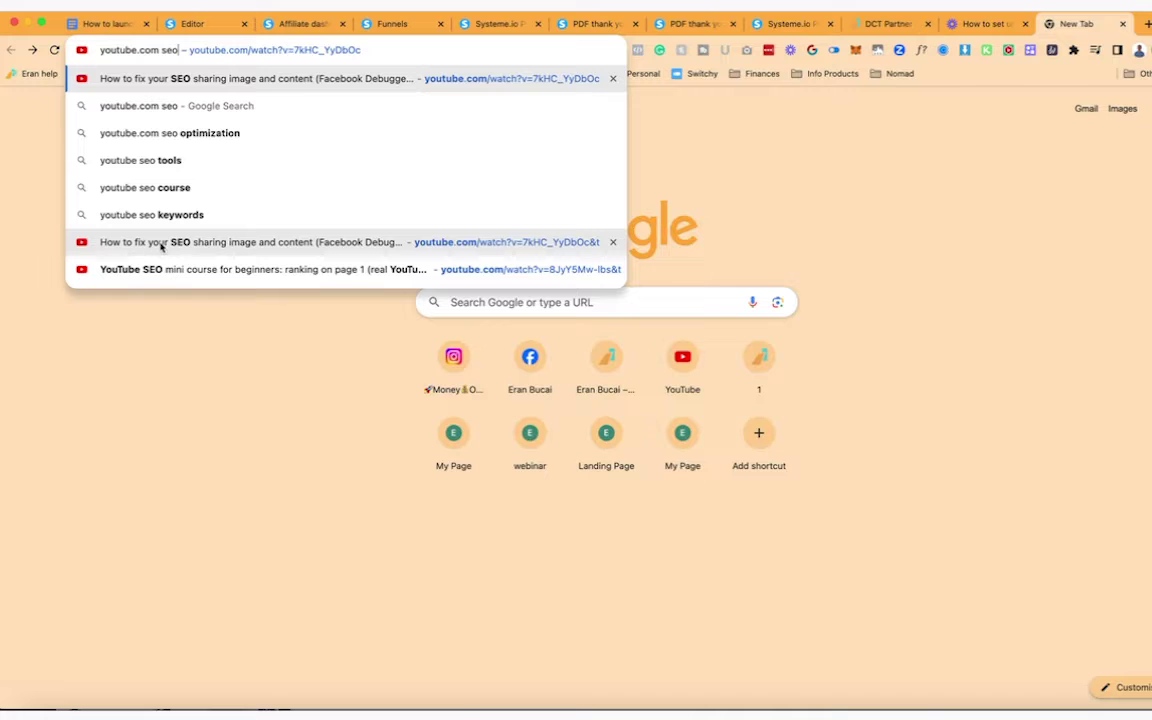
left_click(298, 247)
left_click(305, 49)
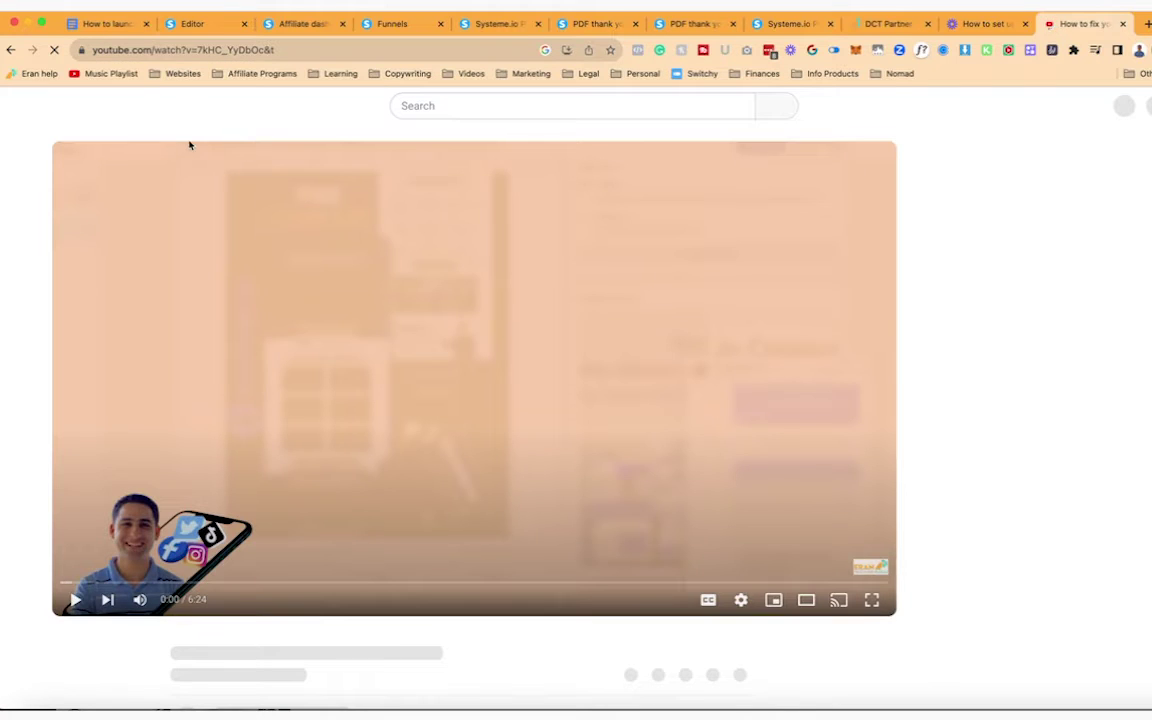
left_click(200, 25)
left_click(873, 501)
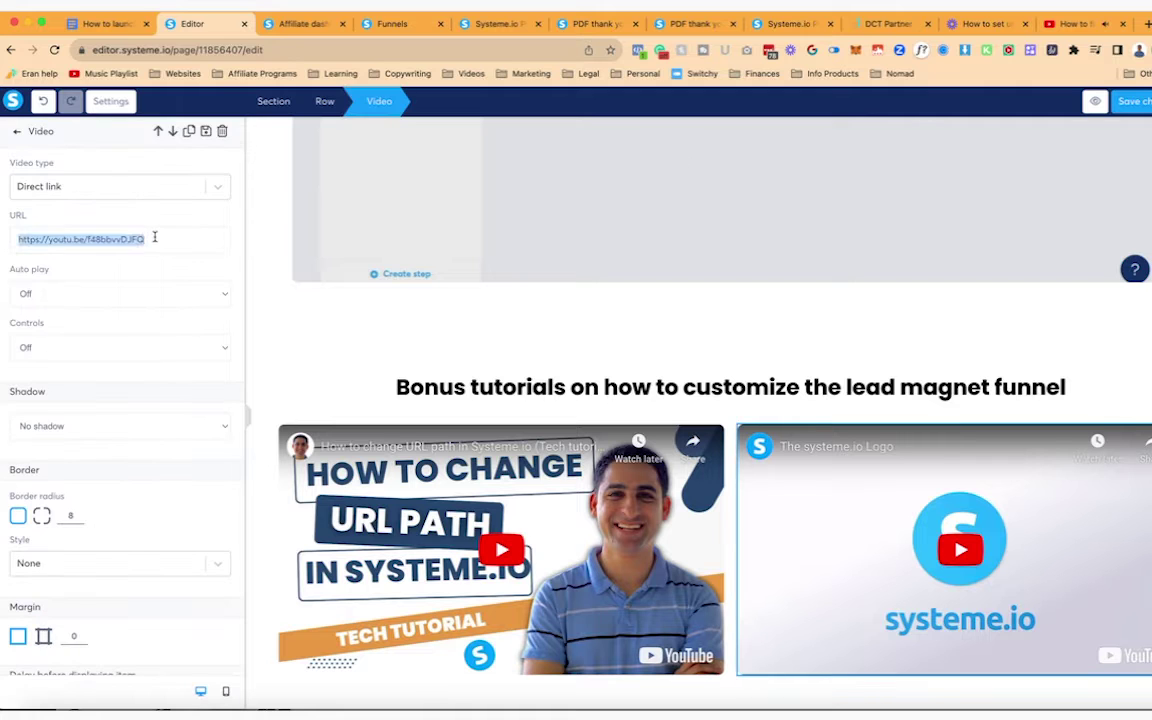
type("https://www.youtube.com/watch?v=7kHC_YyDbOc")
left_click(141, 350)
left_click(141, 334)
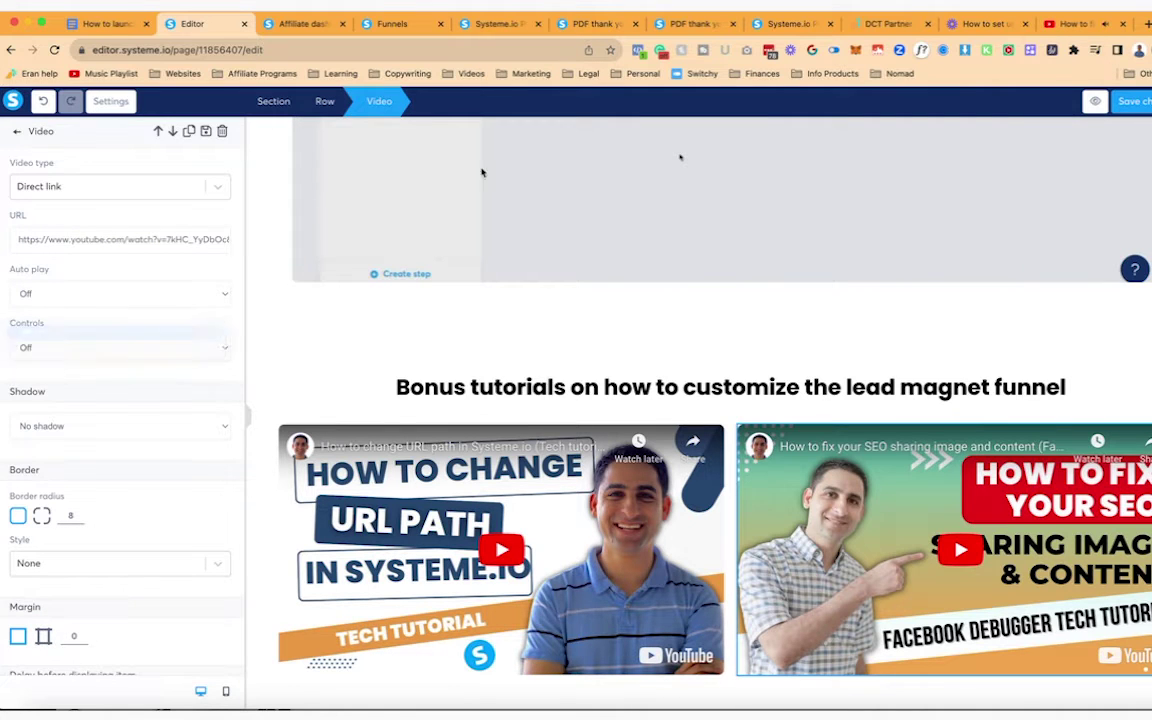
left_click(1075, 23)
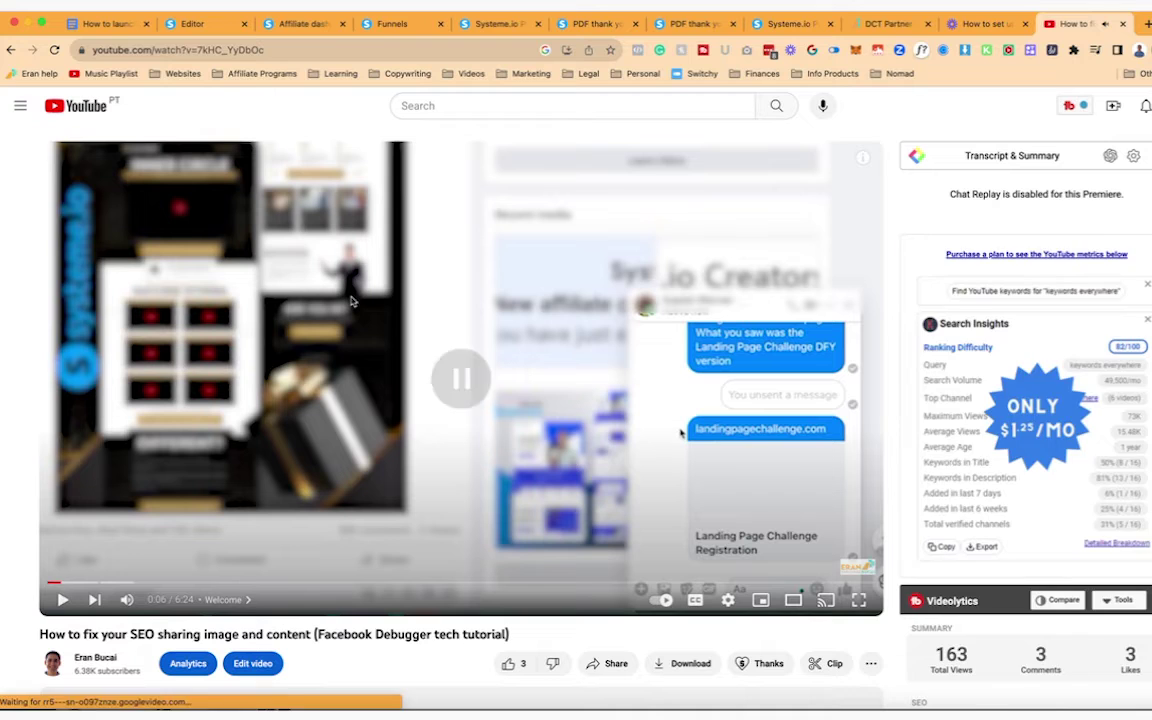
left_click(190, 23)
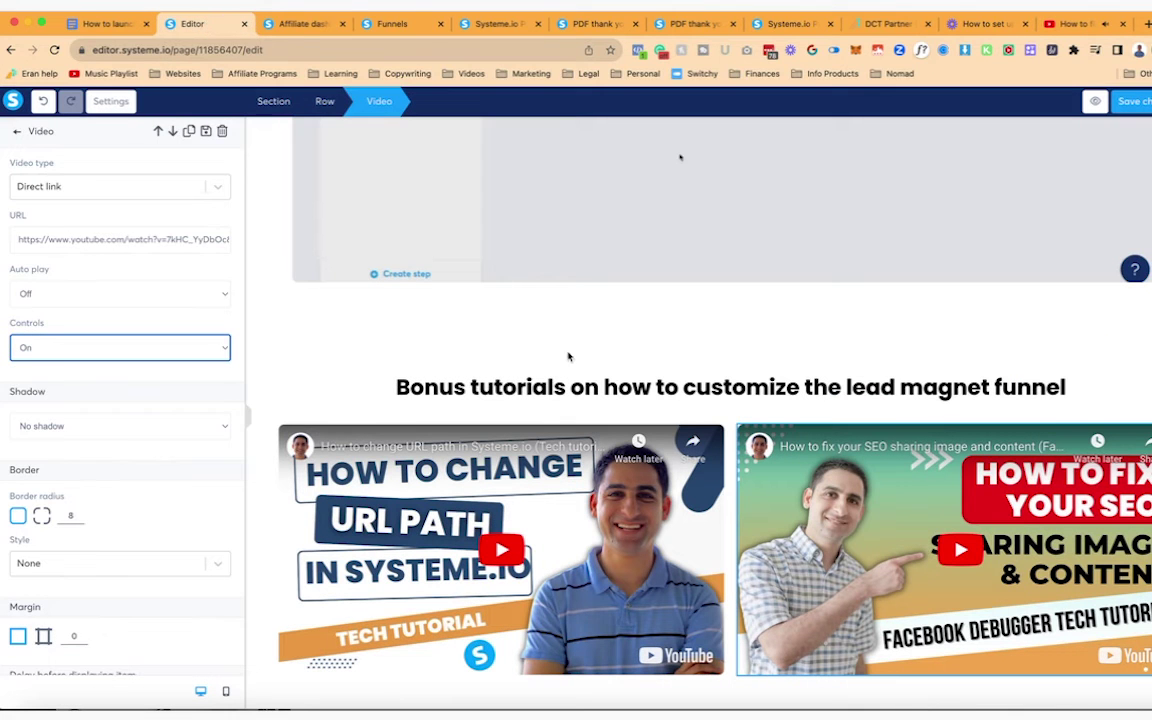
left_click(663, 357)
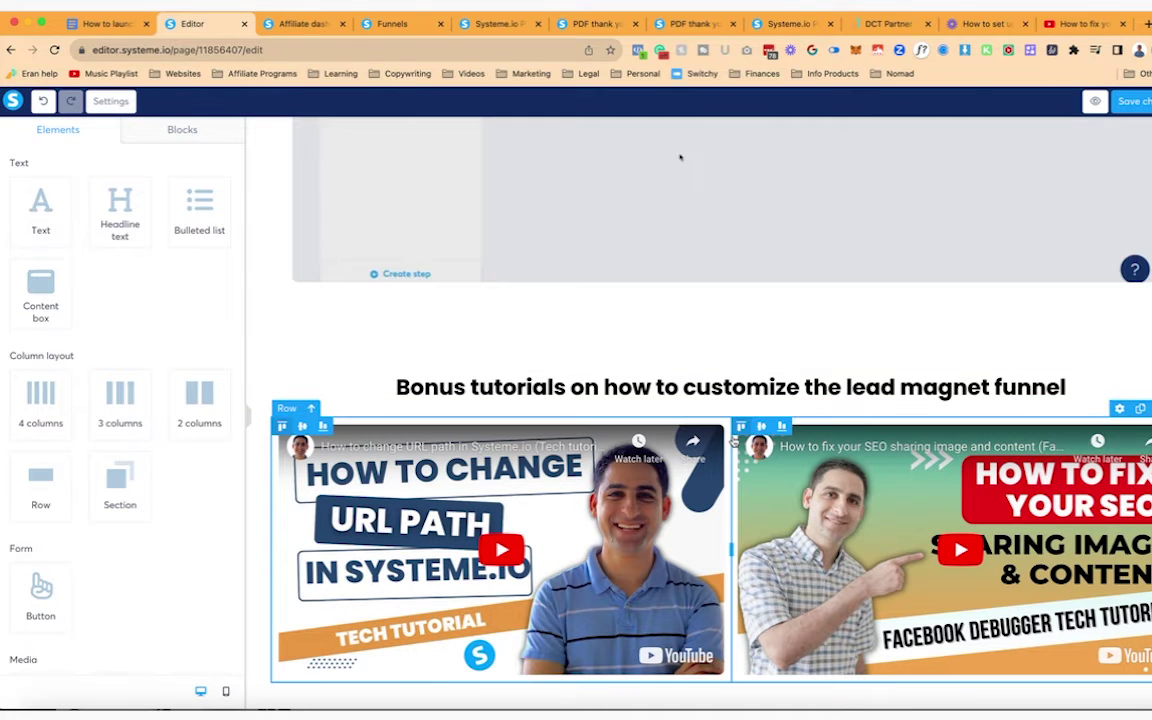
Insert a bulleted list between the bonus tutorials headline and the first row of videos
scroll(734, 442, "up", 5)
scroll(734, 442, "down", 5)
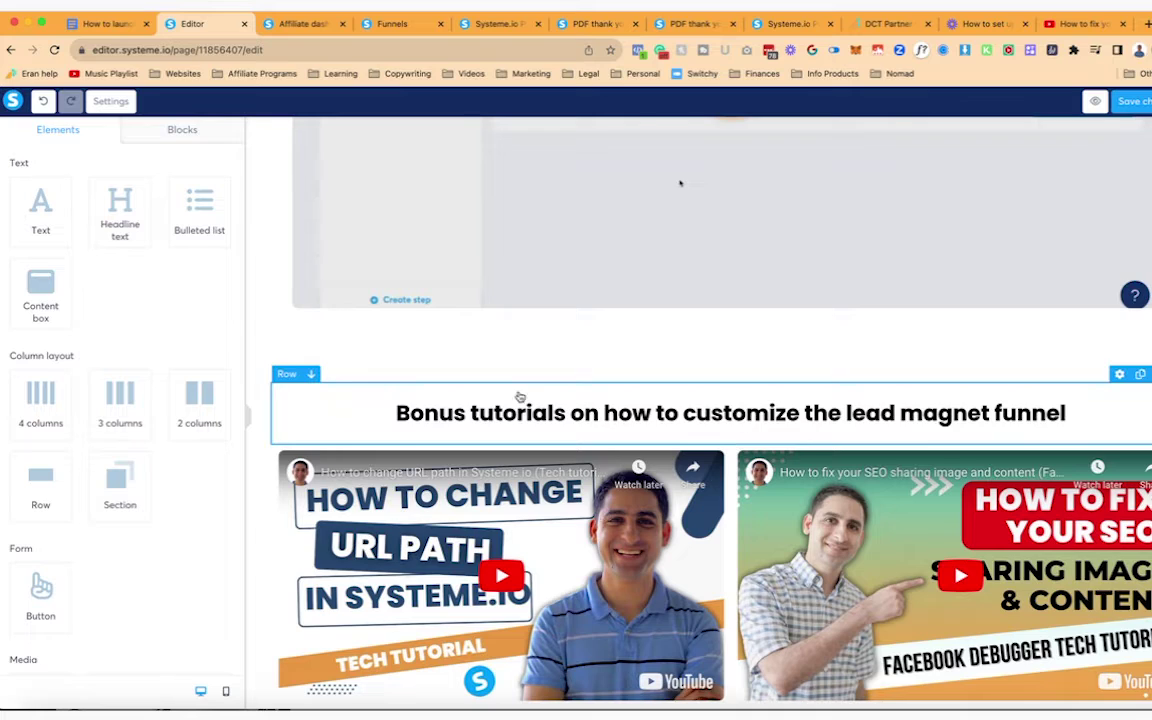
scroll(690, 250, "down", 5)
left_click(733, 420)
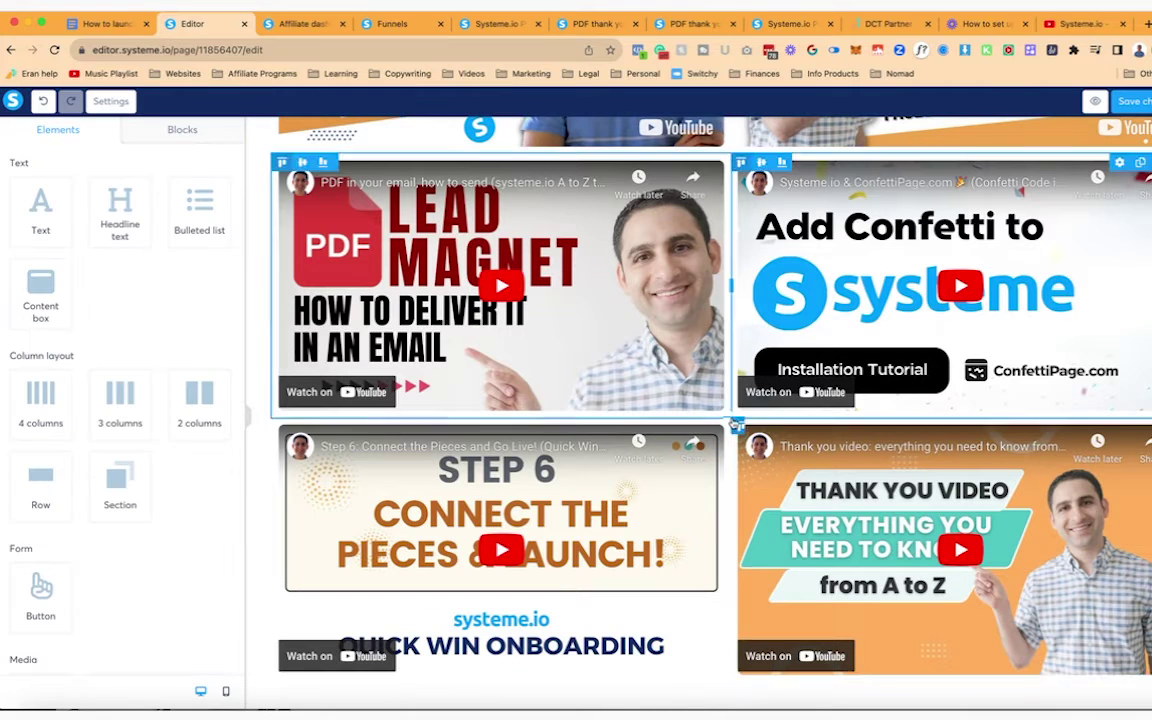
scroll(731, 422, "up", 4)
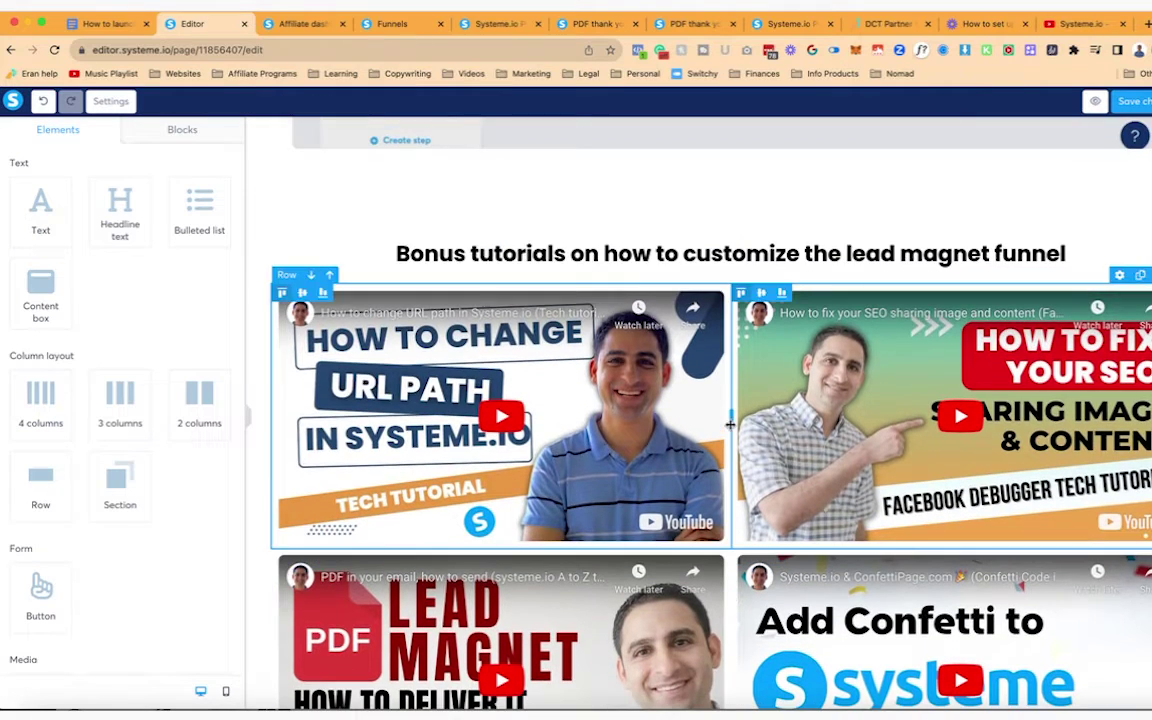
left_click_drag(199, 205, 542, 272)
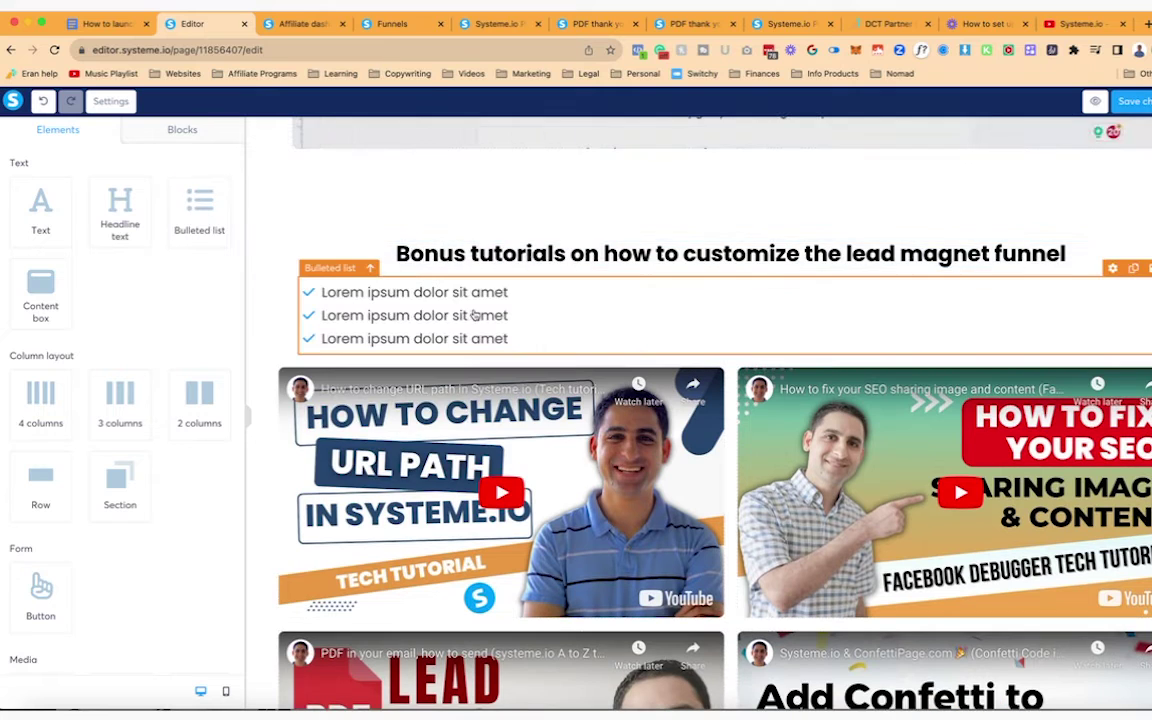
Replace the first placeholder bullet with "How to edit the SEO settings on your squeeze page"
left_click(450, 292)
triple_click(450, 292)
type("How to ")
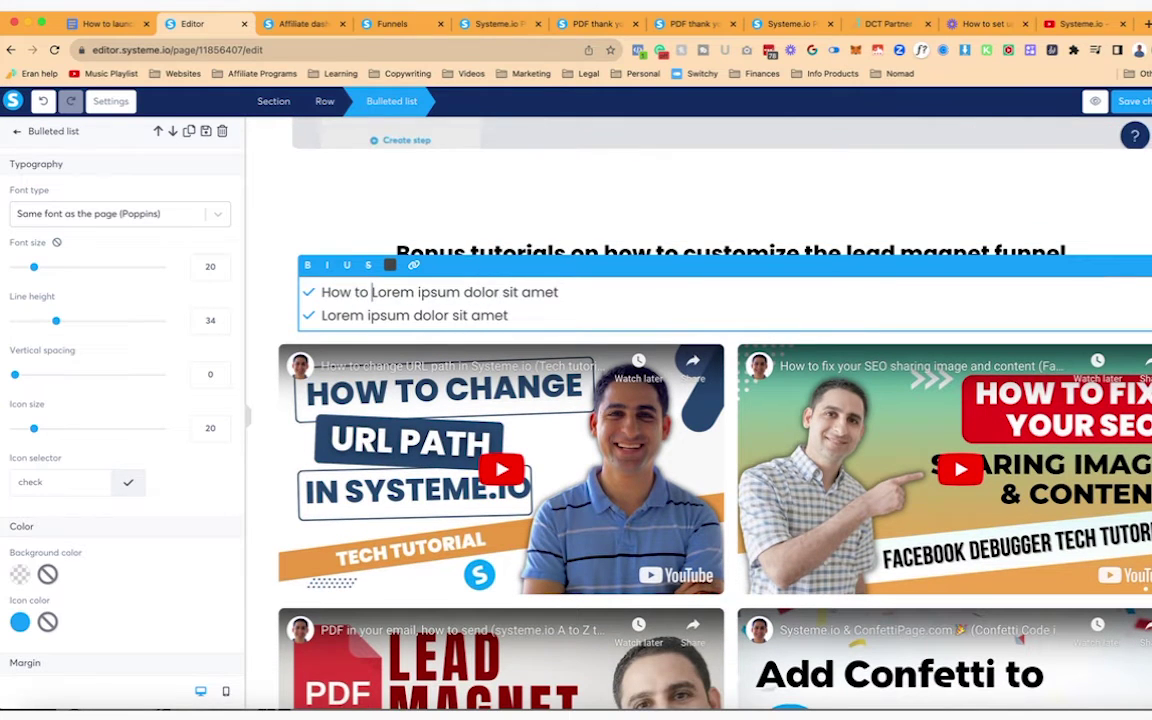
type("edit the SEO settings ")
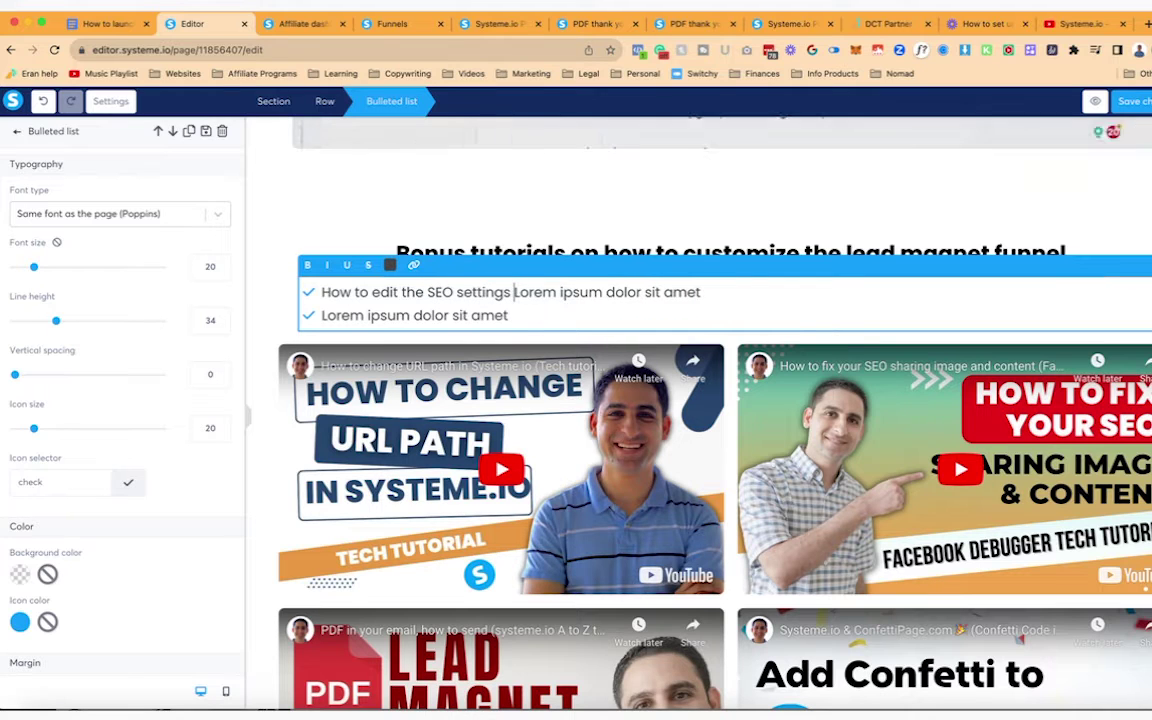
type("on your squeeze page")
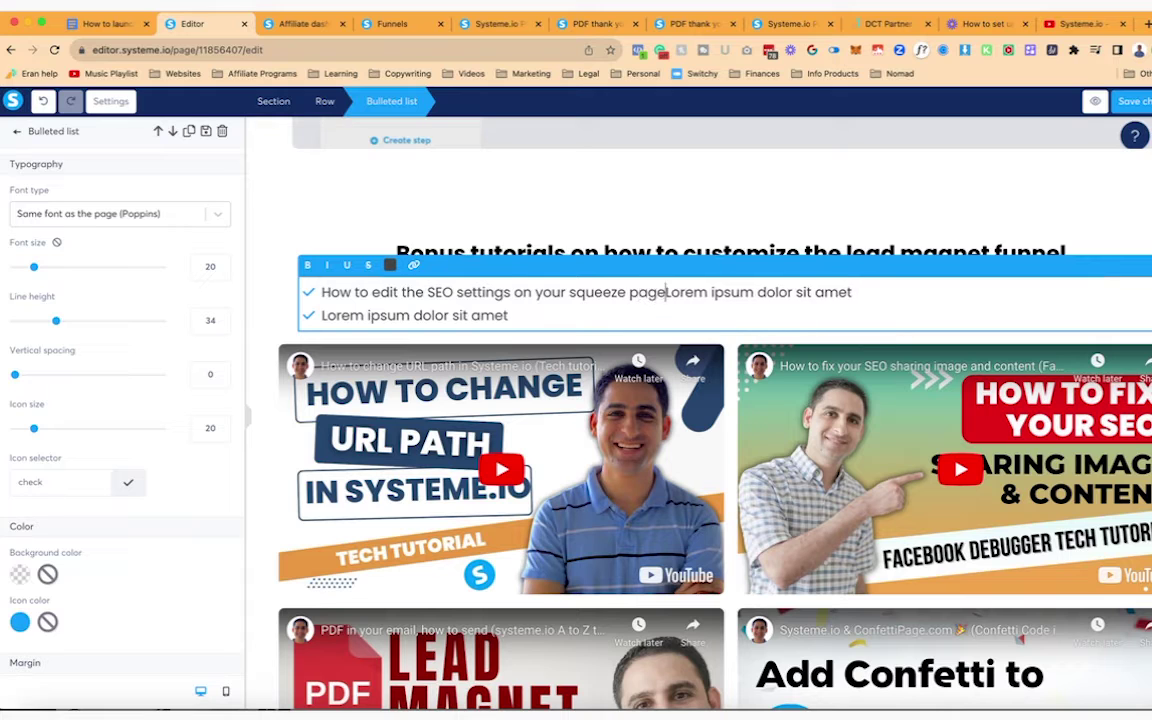
Add a second bullet reading "How to change the URL path and be ready to start sharing"
key("Return")
type("How to change the URL path and ")
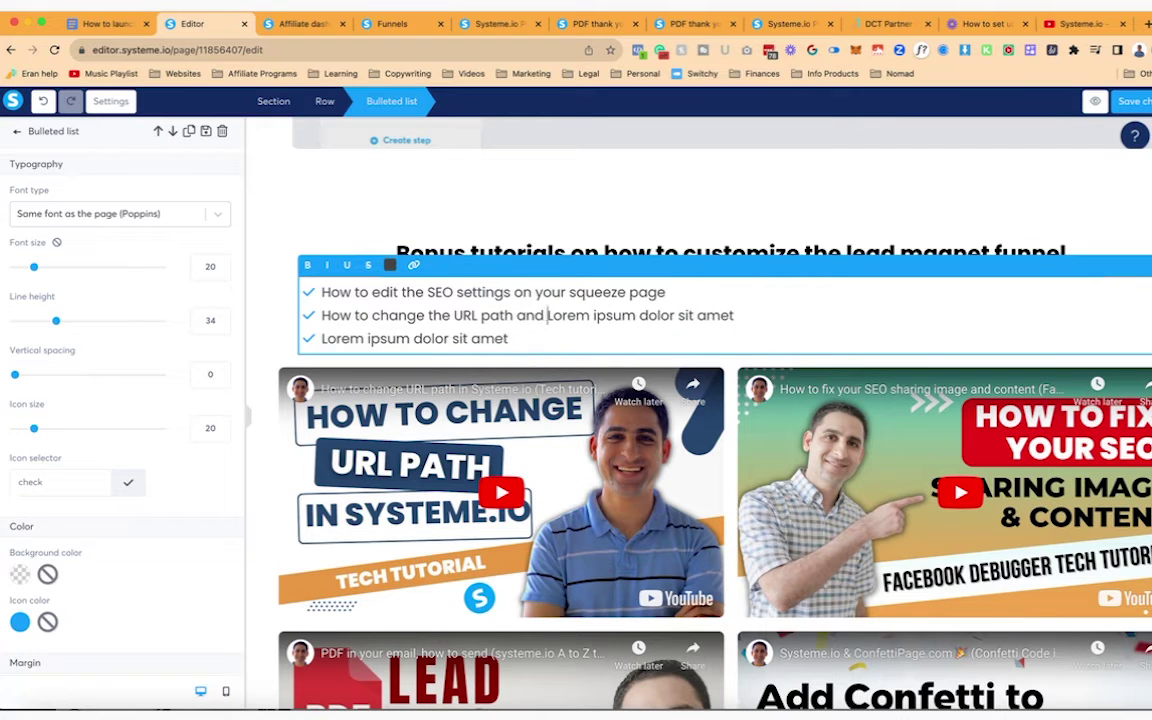
type("be ready to start sharing")
Add a third bullet reading "How to add Confetti animation to your thank you page"
key("Return")
type("How to add Confett")
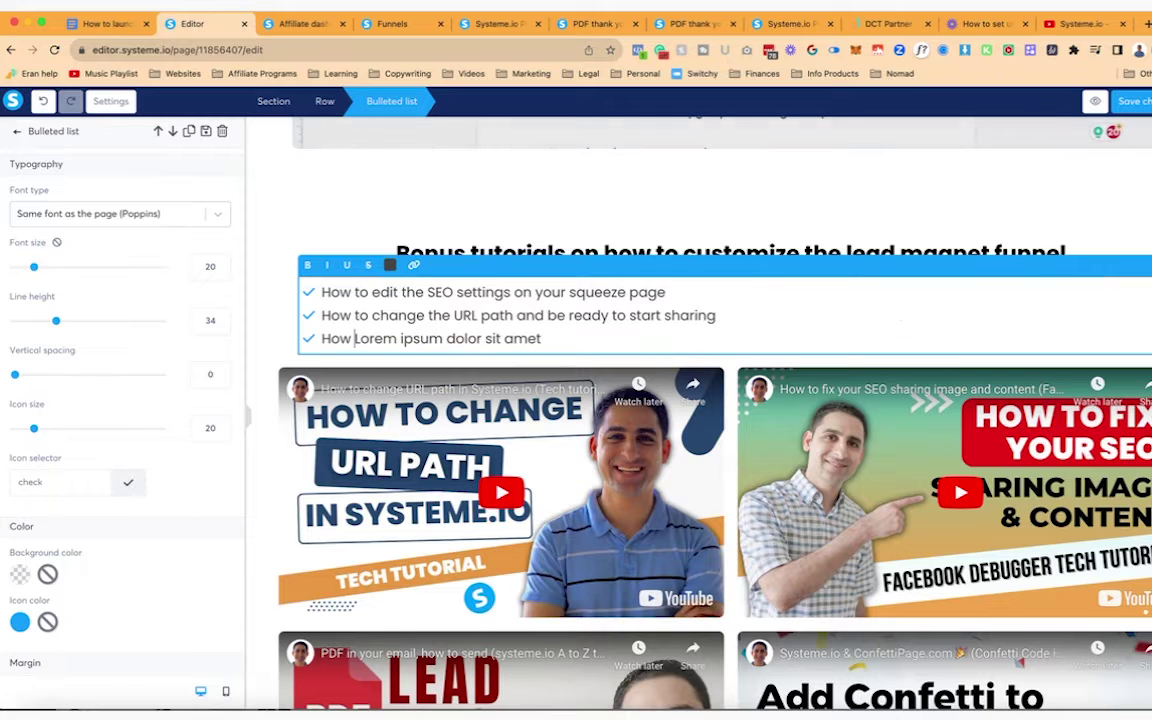
type("i to yo")
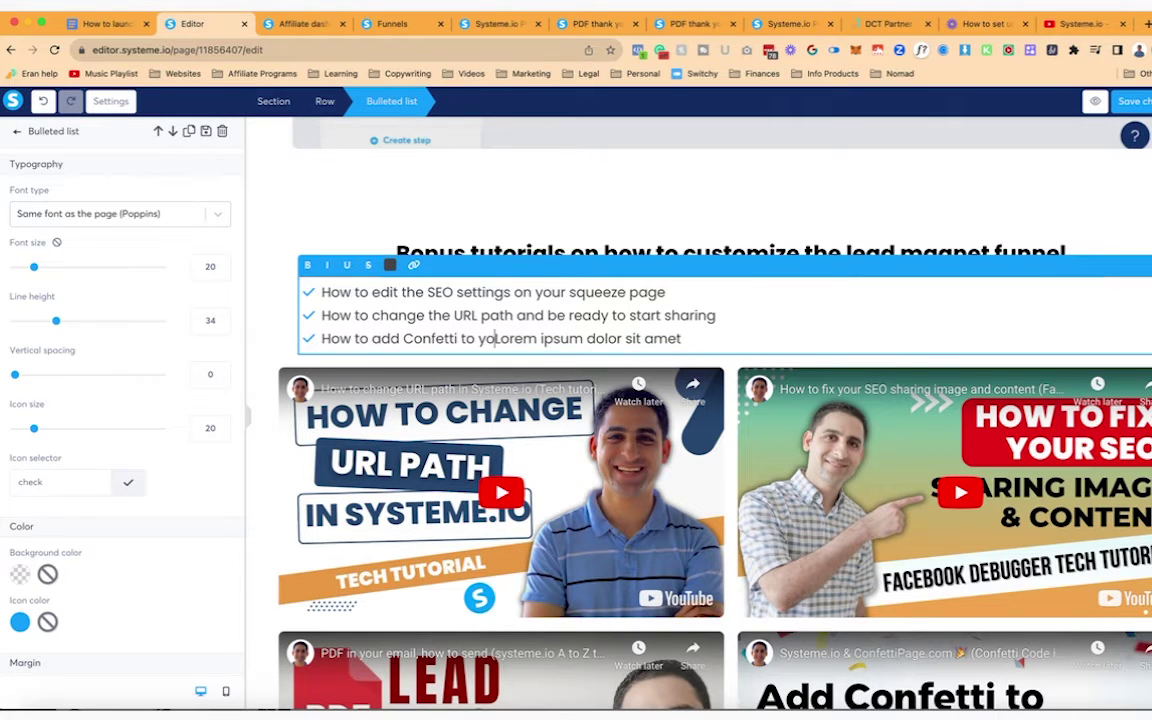
type("mation to your thank you ")
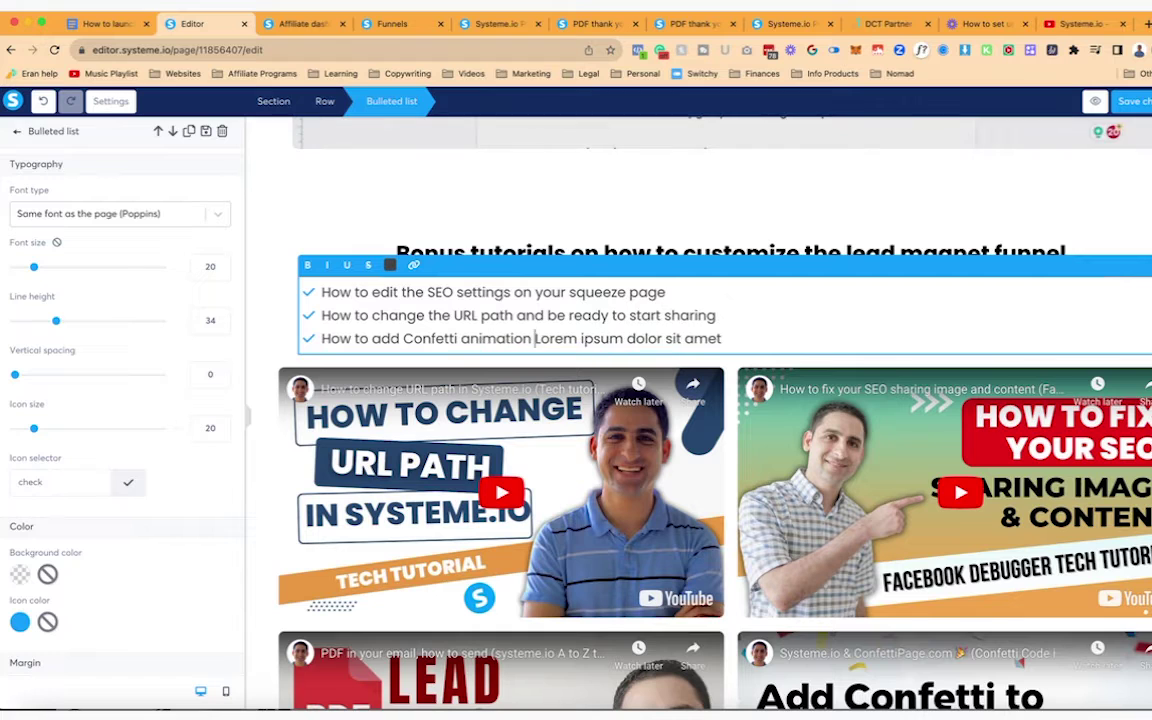
type("page")
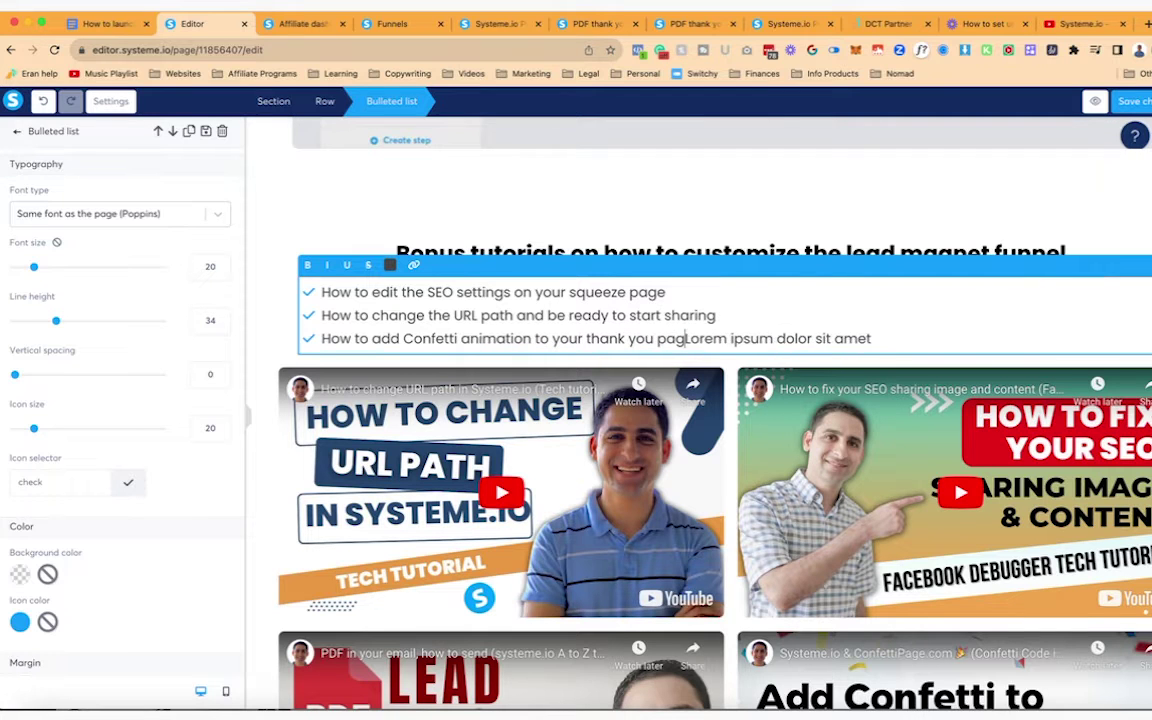
Add a fourth bullet reading "How to send the PDF PLR checklist you just created through email once someone subscribes"
key("Return")
type("How to send ")
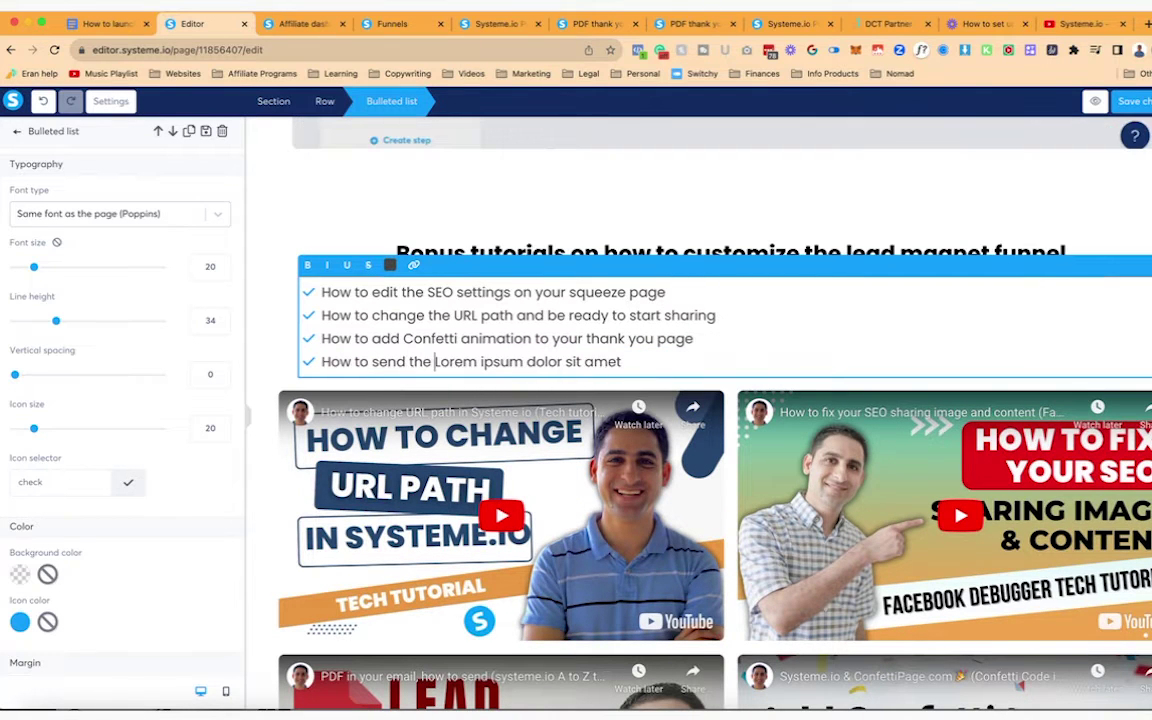
type("the PDF PLR")
type(" checklist you just ")
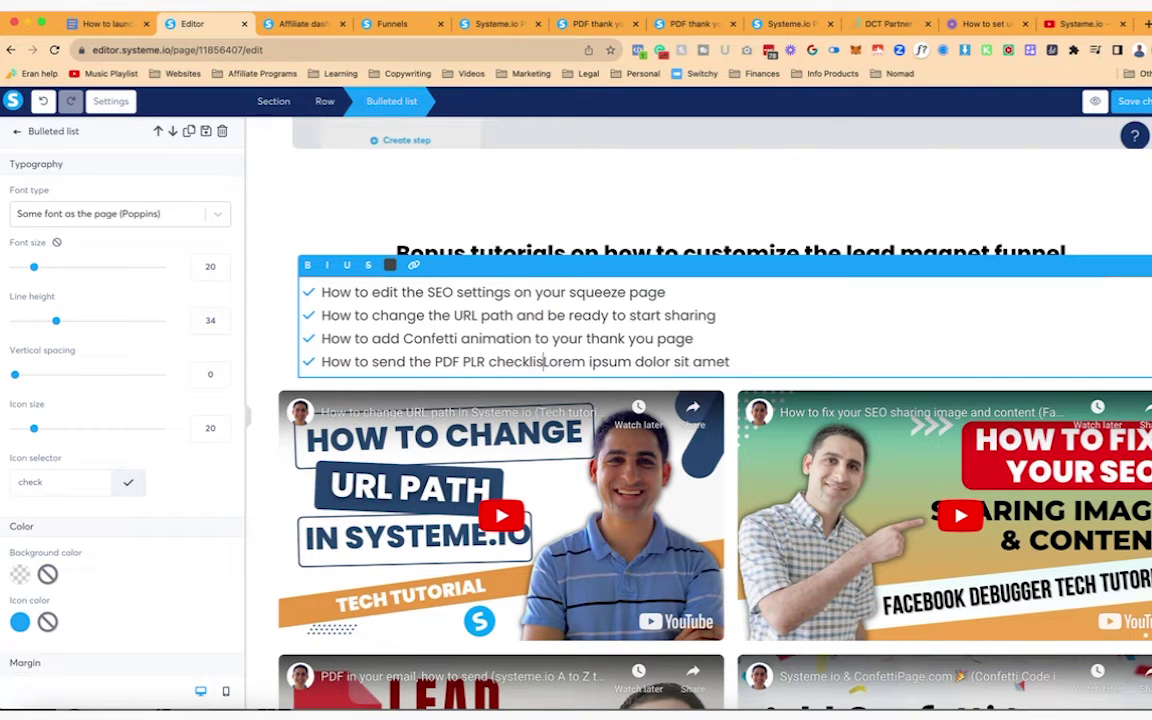
type("created through email once")
type(" someone subscribe")
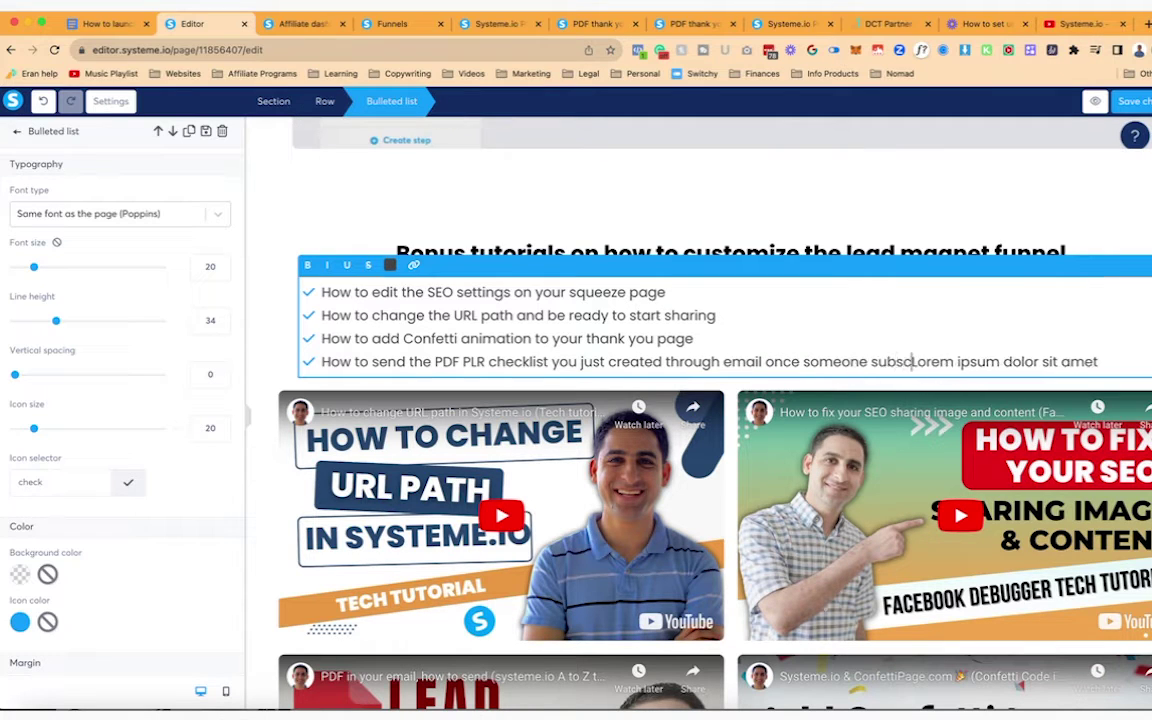
type("s")
Add a fifth bullet reading "How record a thank you video message"
key("Return")
type("How")
scroll(700, 400, "down", 3)
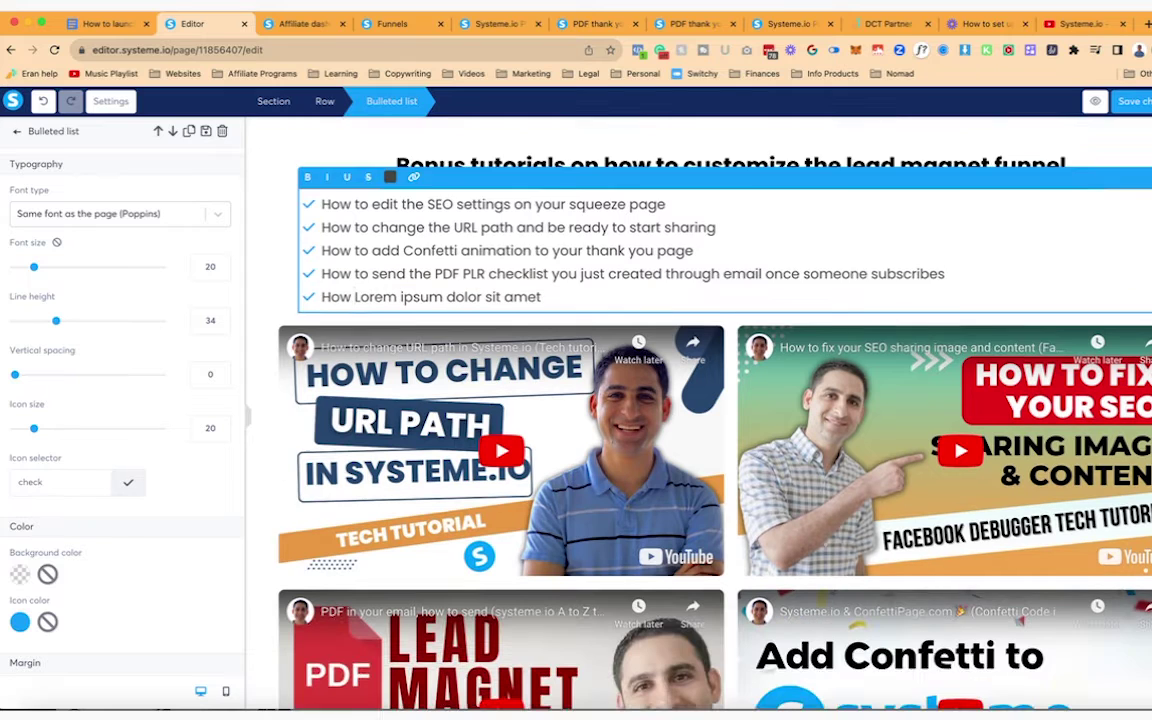
type("record a thank you ")
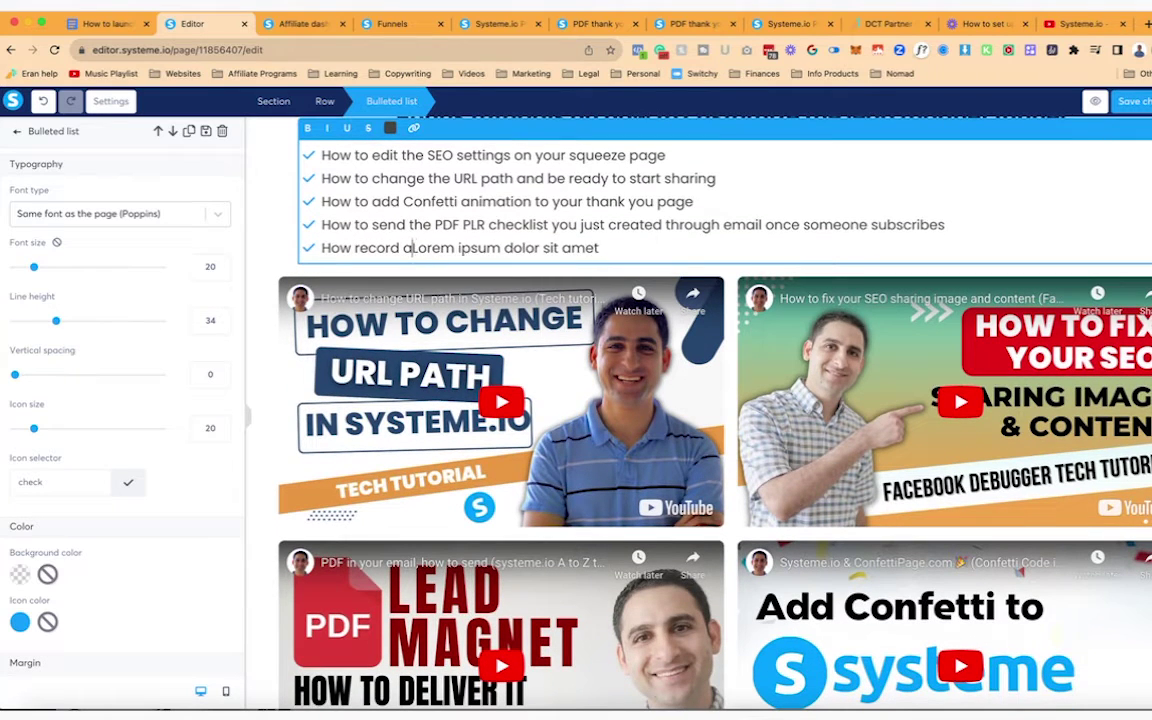
type("video message")
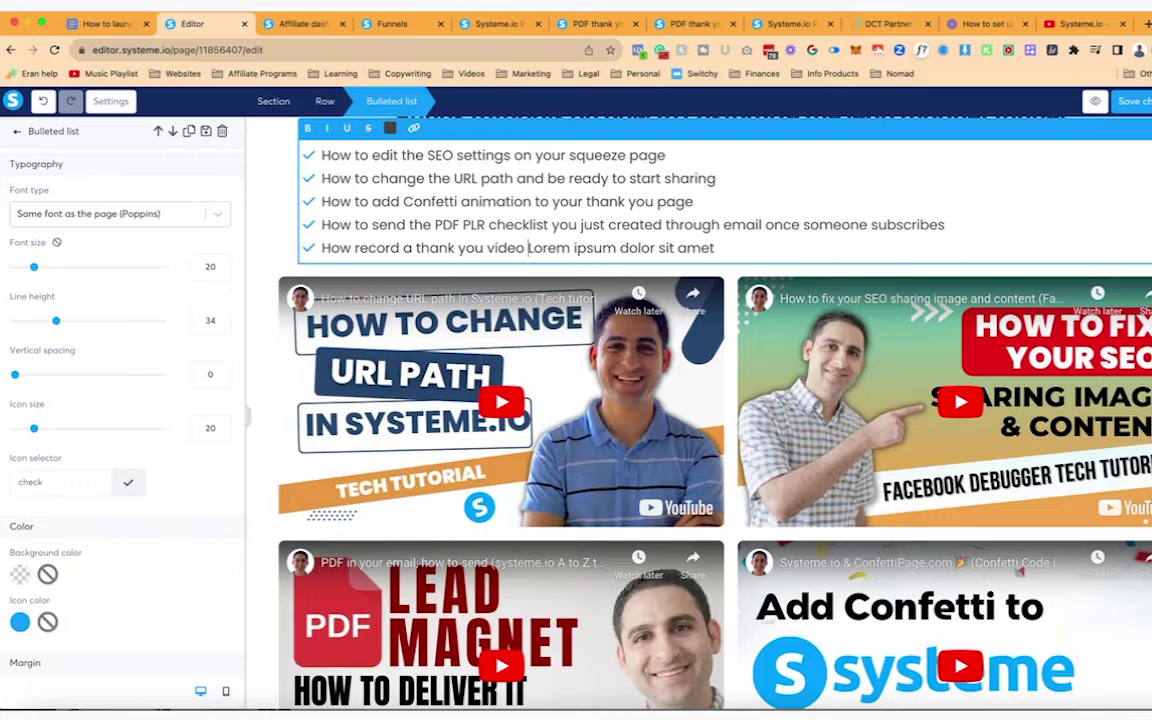
Add a sixth bullet reading "How to connect all the pieces (squeeze page, thank you page, email)" in place of the leftover placeholder text
key("Return")
type("How to connec")
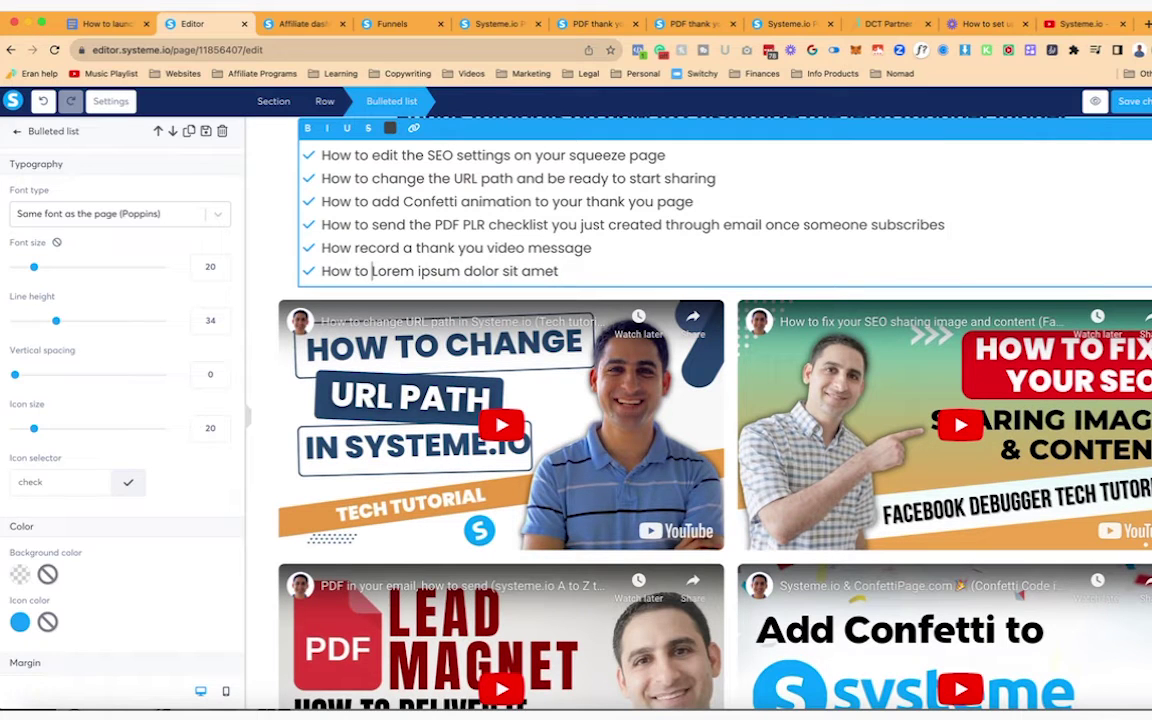
type("t all the pieces (squeeze page, thank you page, email")
key("shift+End")
type(")")
Set the bulleted list's vertical spacing to 20
left_click_drag(15, 374, 43, 374)
scroll(279, 289, "up", 2)
left_click(279, 289)
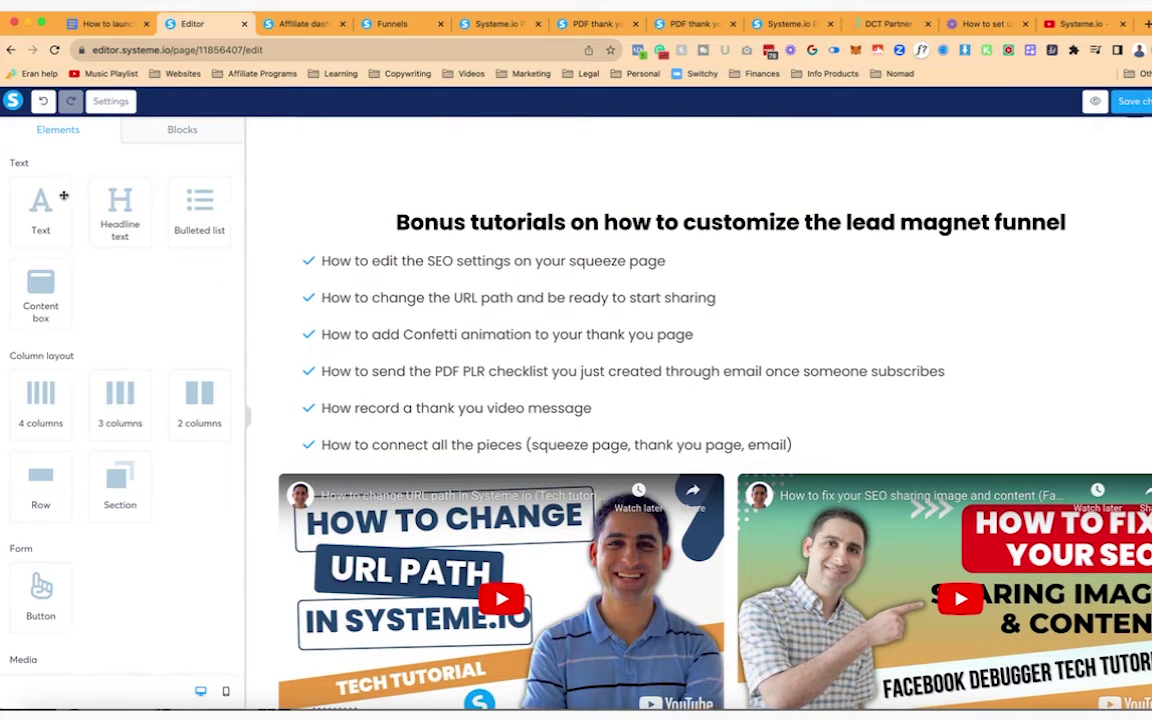
Add left-aligned text above the bulleted list reading "In this section I wanted to share a bunch of tutorials that will teach you the following:"
left_click_drag(63, 196, 399, 265)
left_click(731, 256)
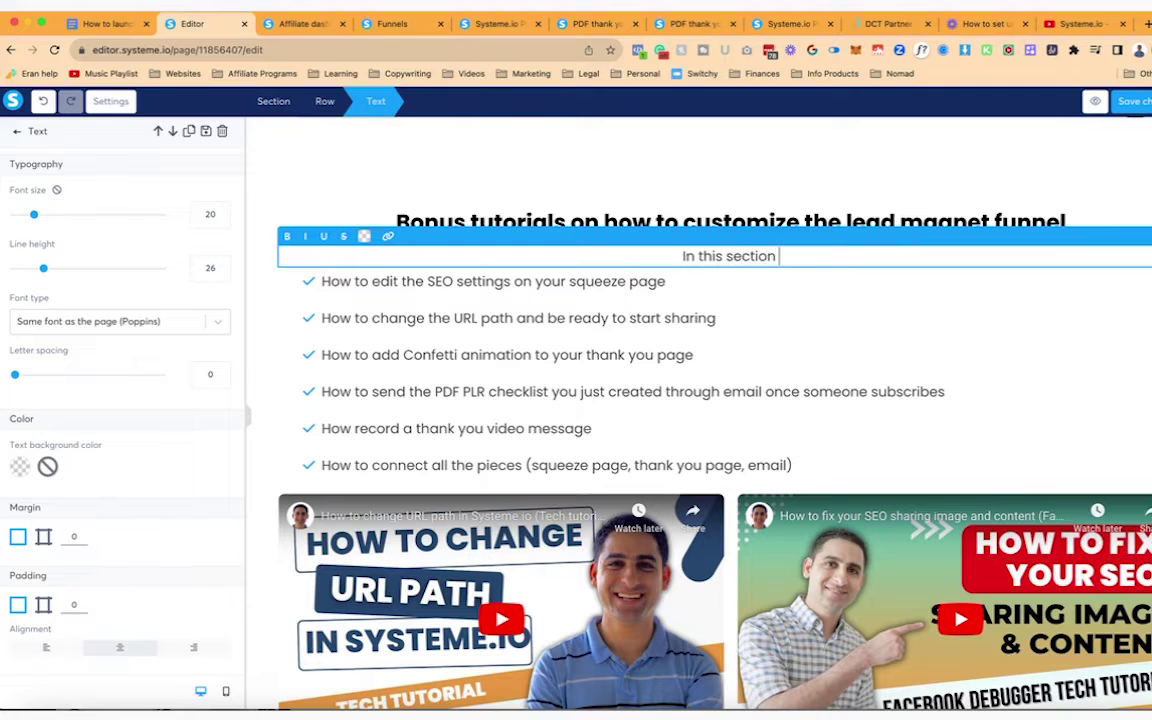
type("share a bun")
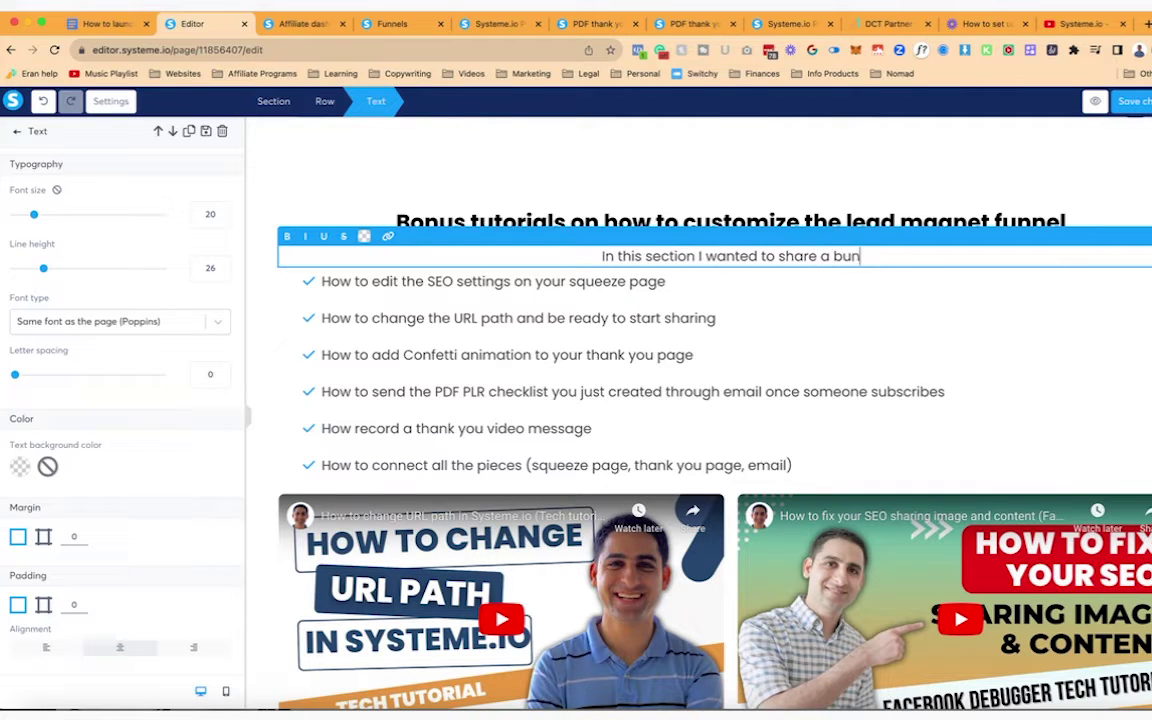
type("ch of tutorials that will")
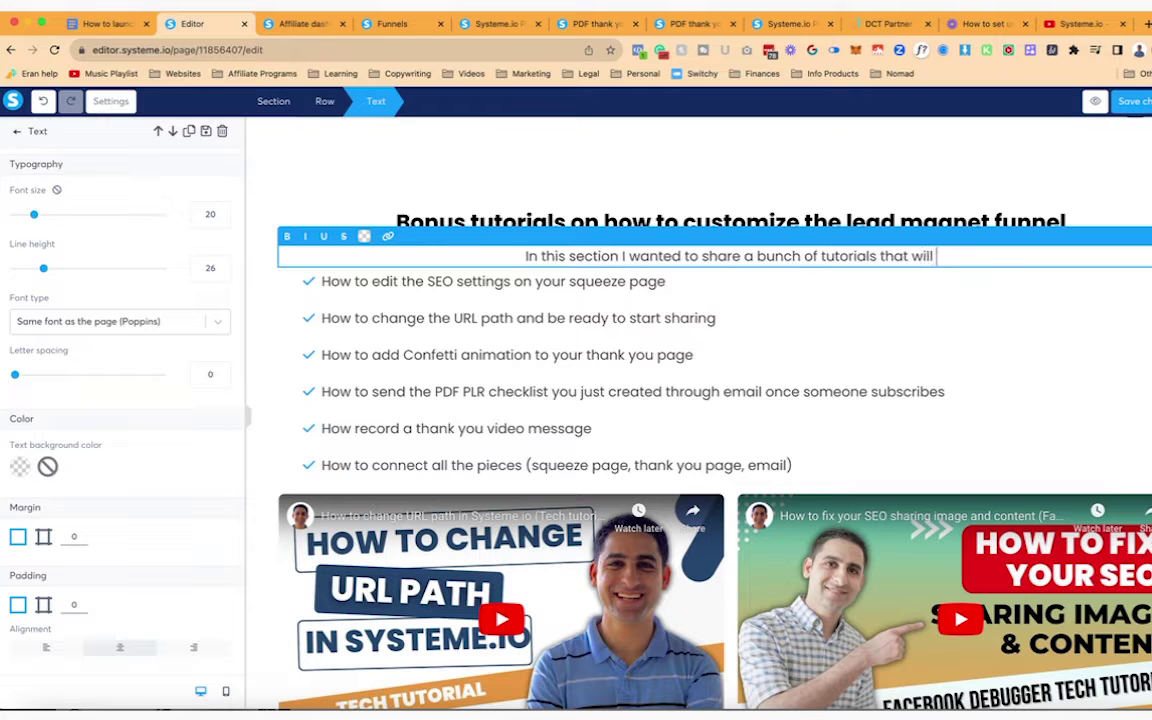
type(" teach you the following:")
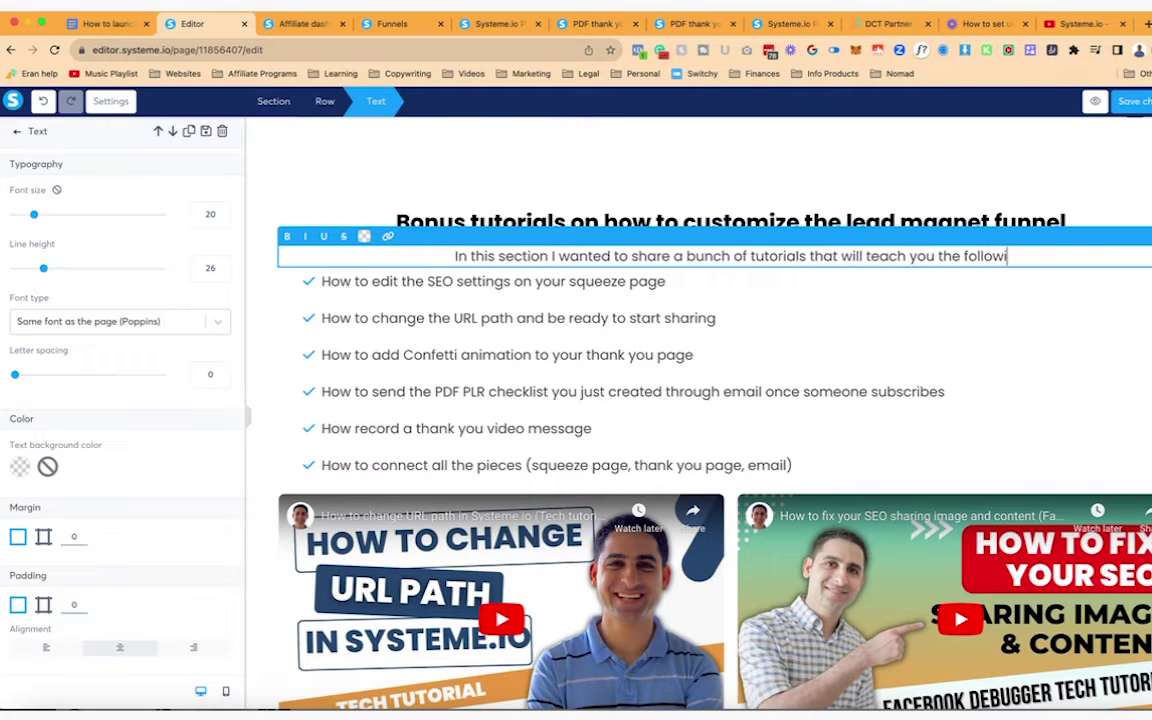
key("ctrl+a")
left_click(306, 308)
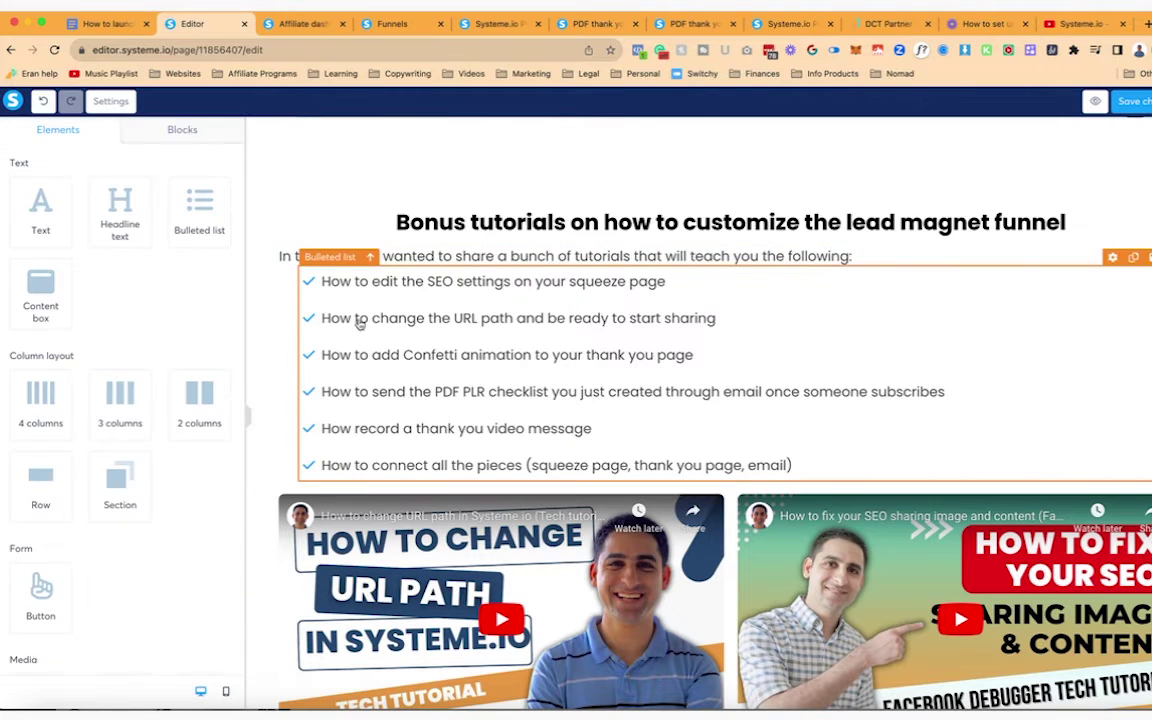
Add a blank line after the last bullet to separate the list from the videos
left_click(808, 462)
key("Return")
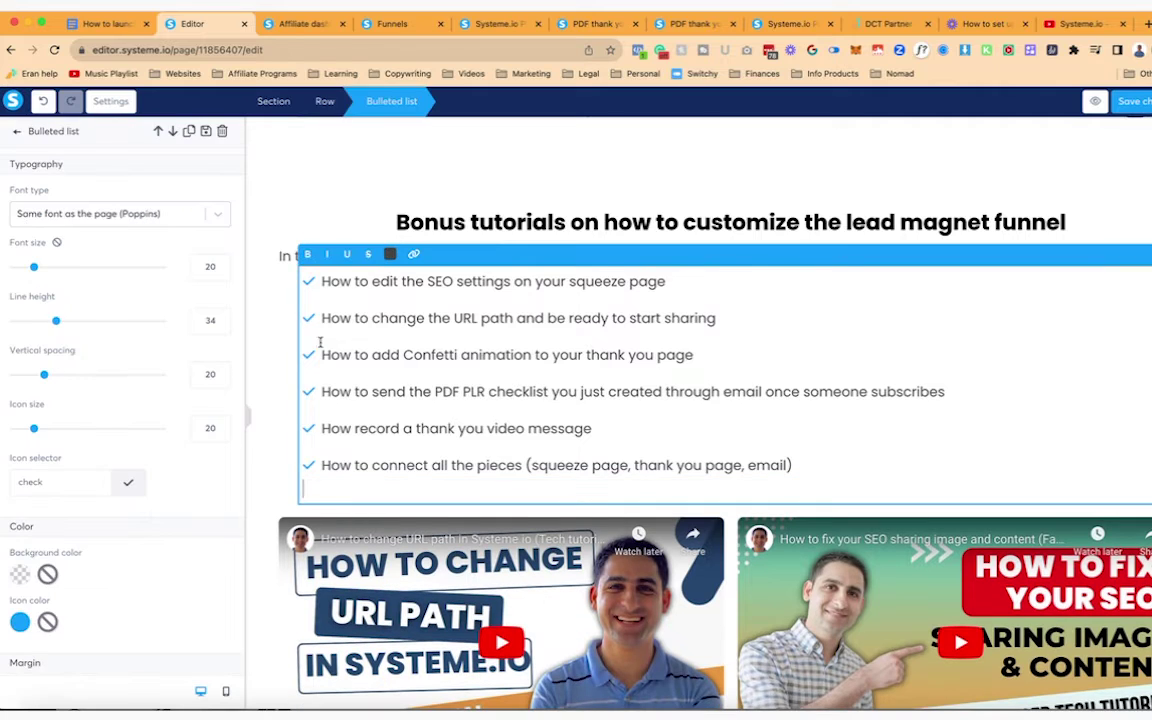
key("Escape")
scroll(424, 308, "down", 3)
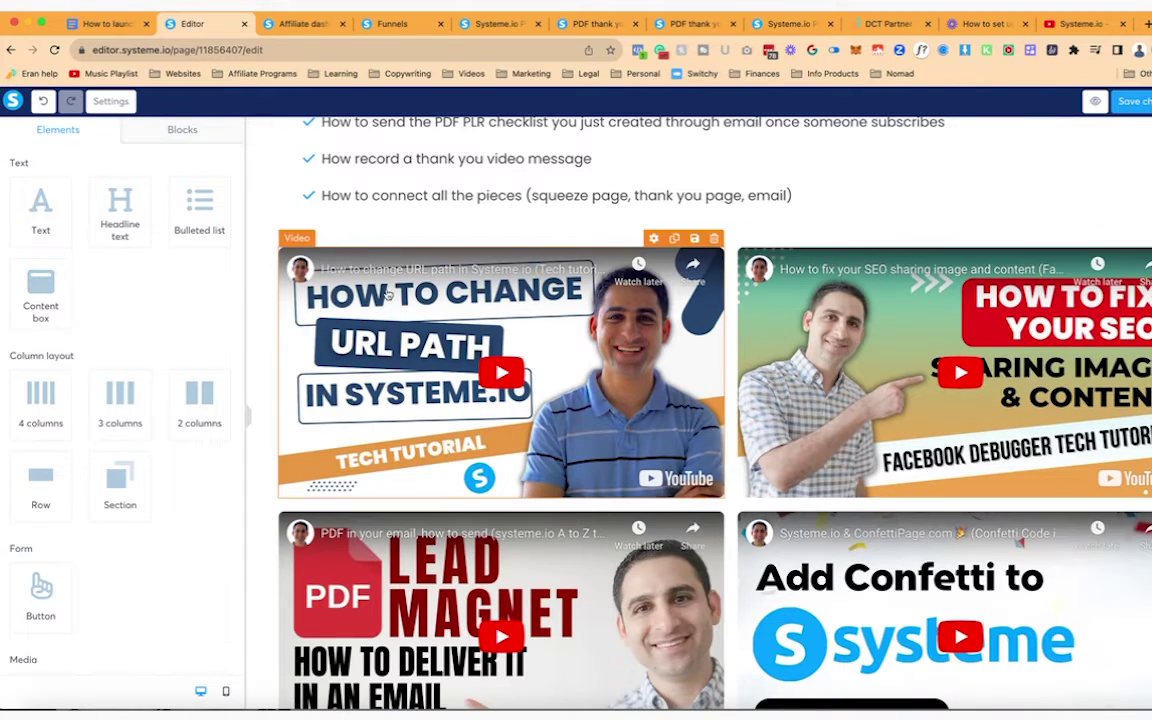
left_click(275, 400)
scroll(213, 430, "down", 1)
scroll(187, 520, "down", 2)
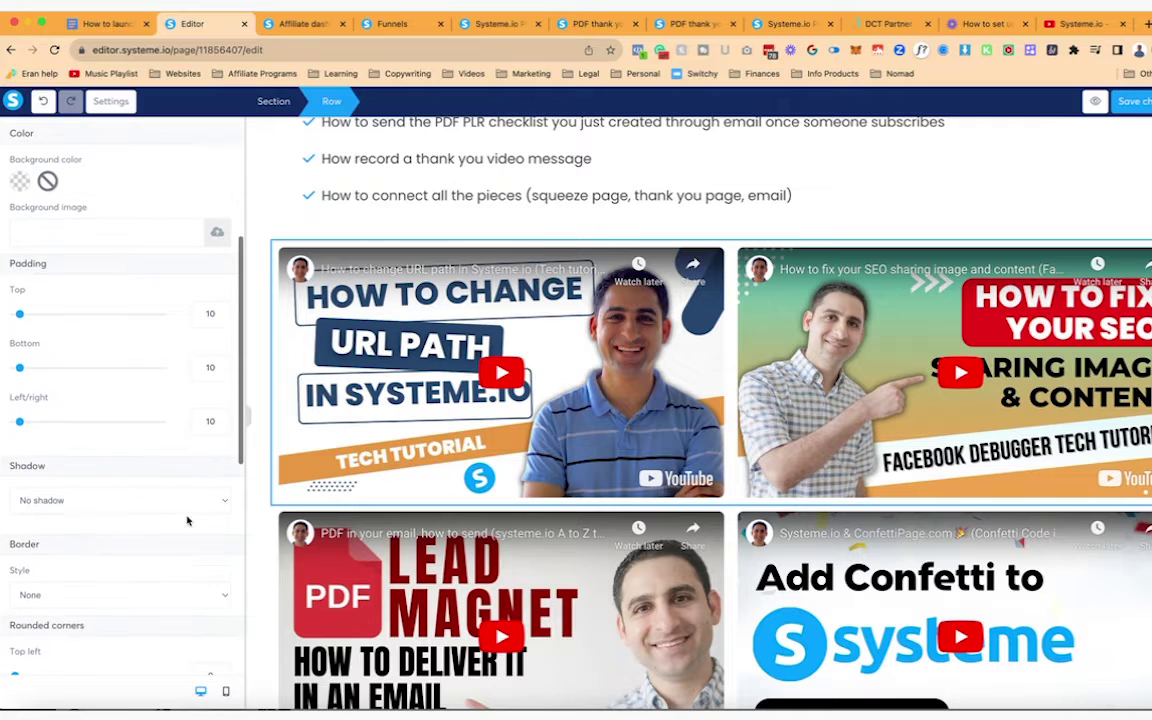
scroll(187, 520, "down", 4)
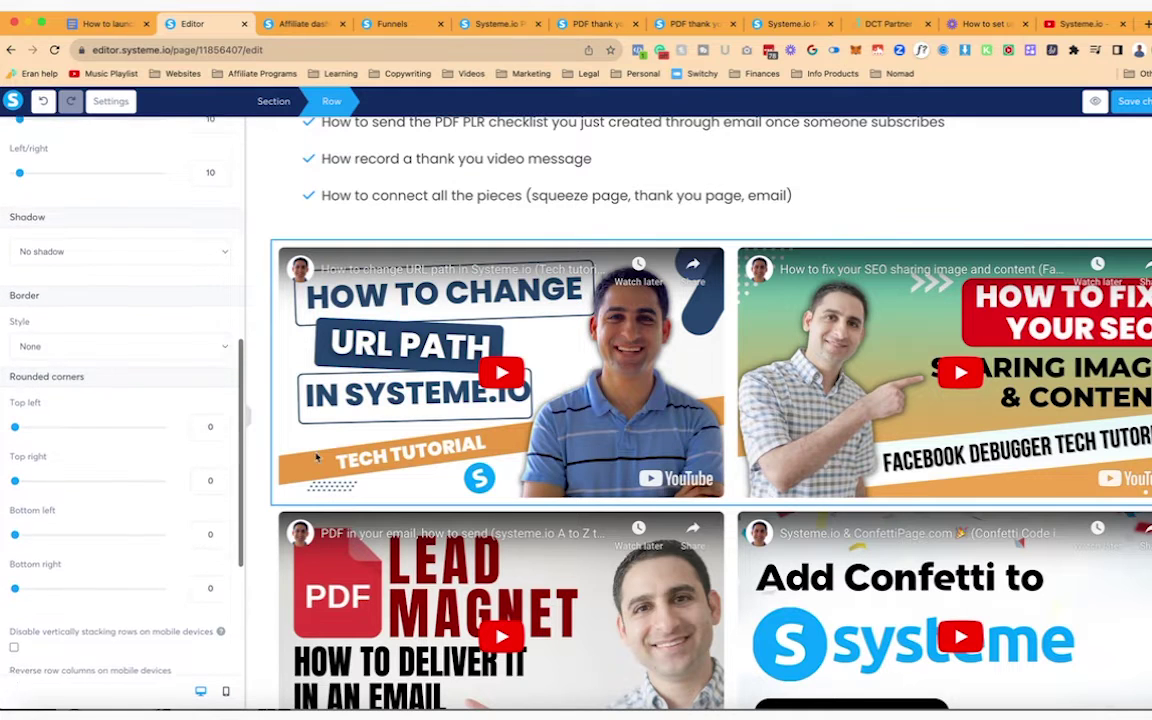
key("Escape")
Add an equal margin around each of the bonus tutorial videos to space them apart
left_click(448, 413)
scroll(200, 400, "down", 3)
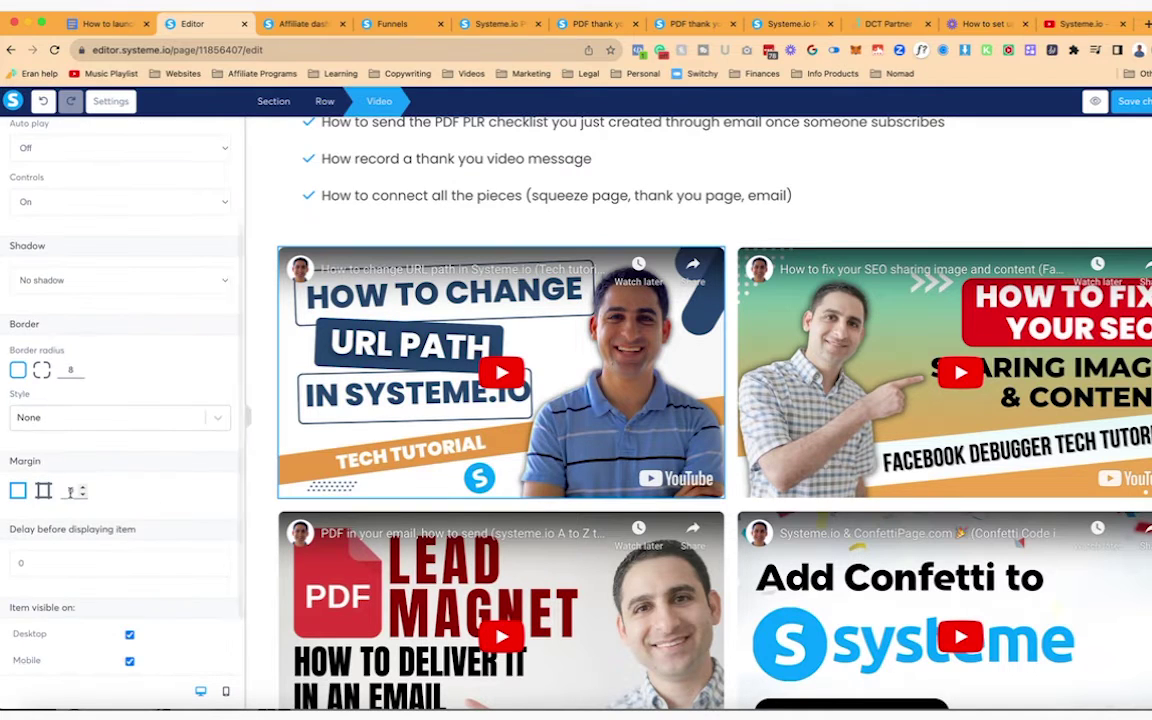
scroll(110, 558, "down", 1)
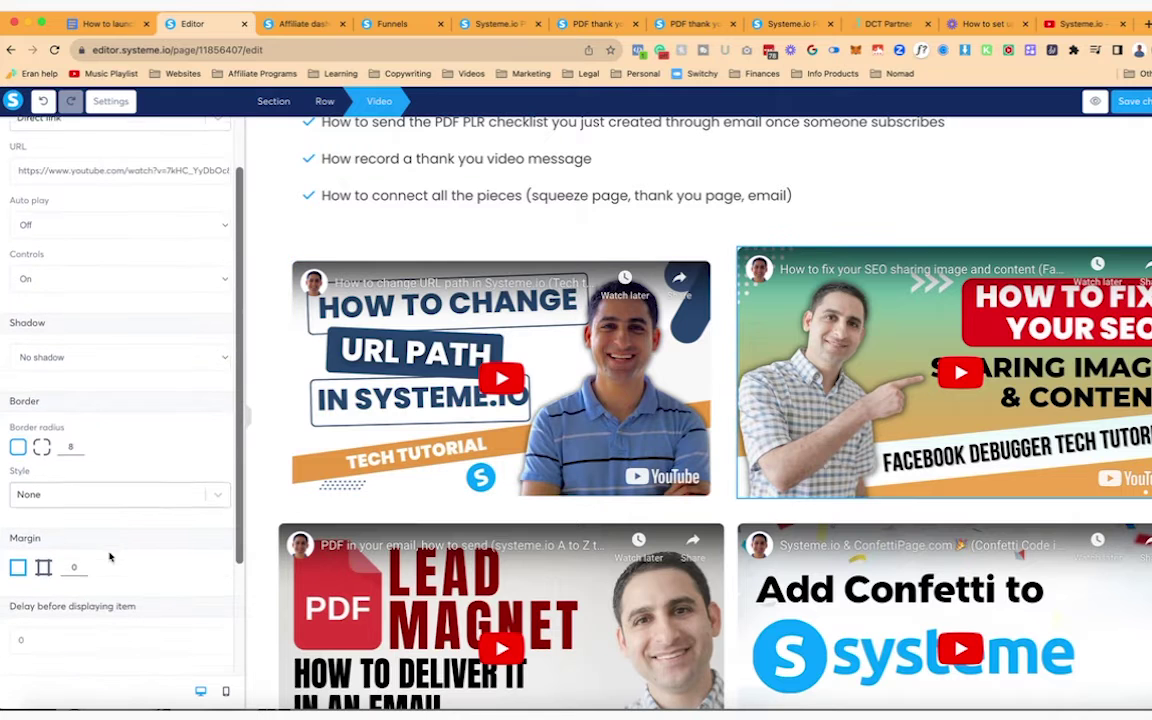
left_click(353, 587)
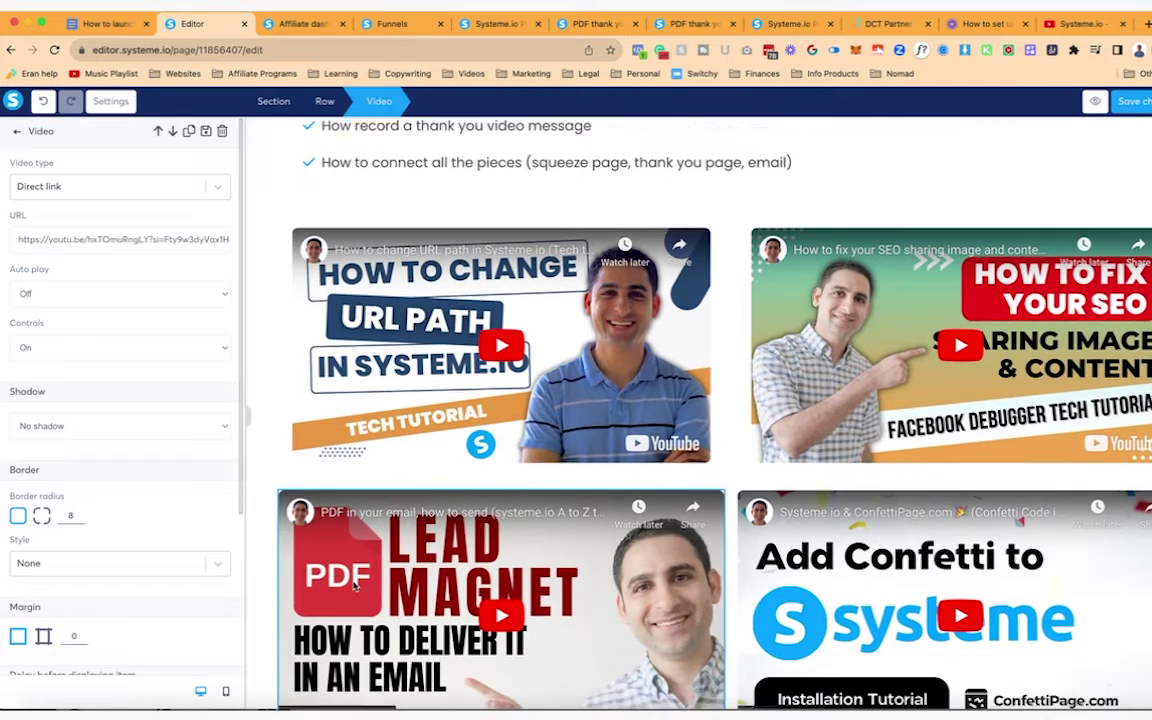
left_click(800, 560)
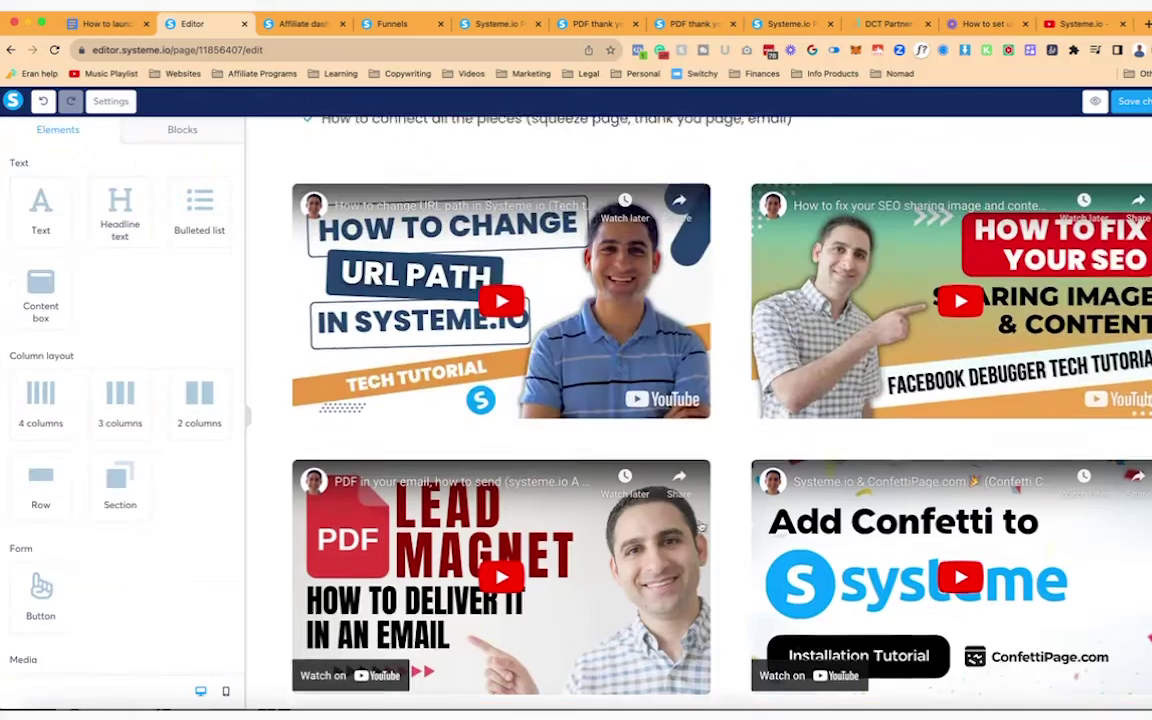
Add a bold headline reading "Partner Program Information" in its own section below the bonus tutorial videos
scroll(701, 527, "up", 15)
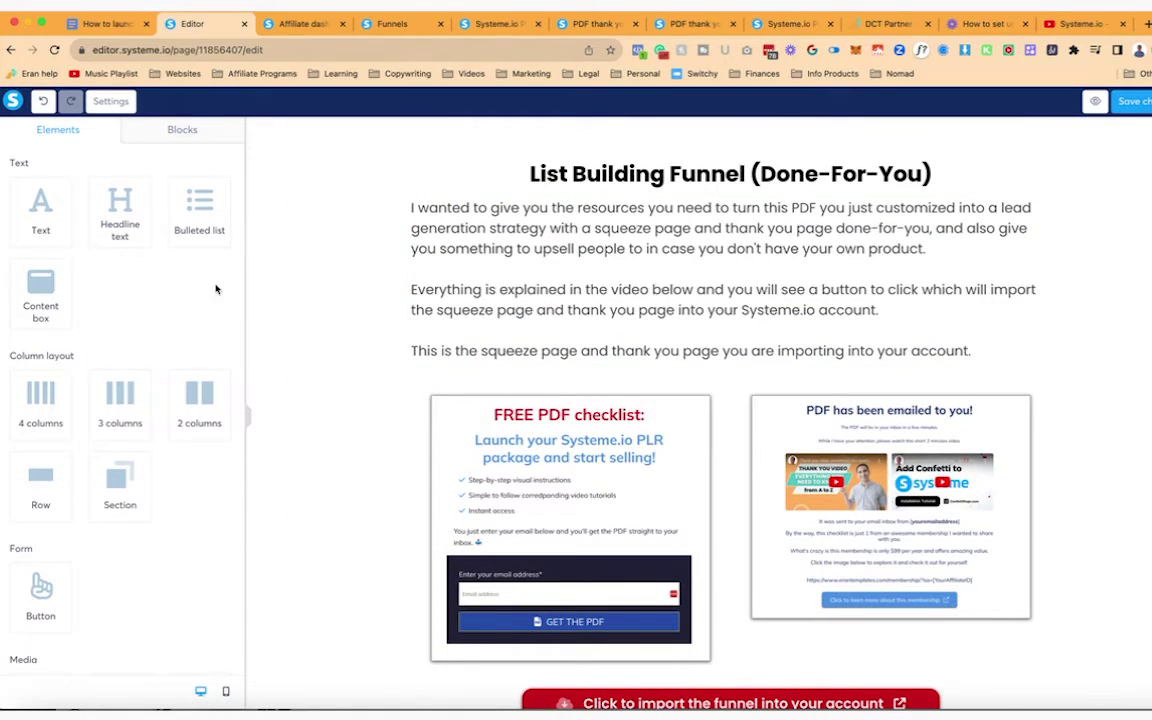
scroll(197, 323, "down", 5)
scroll(196, 322, "up", 5)
scroll(481, 391, "down", 15)
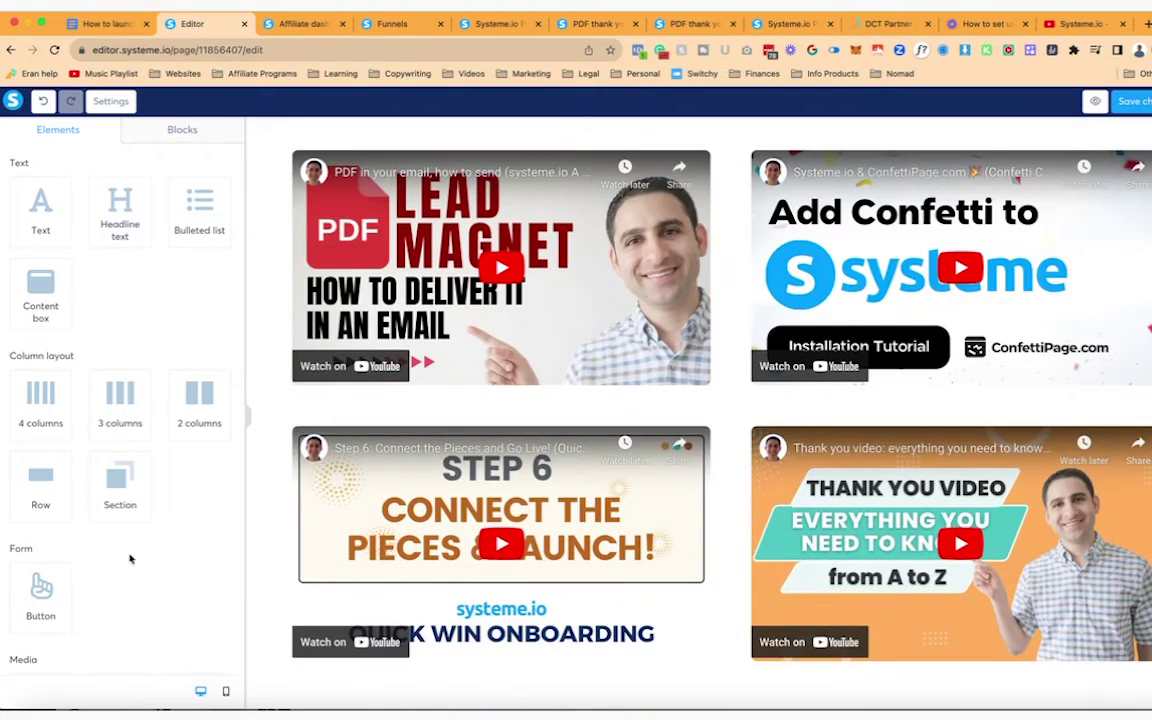
scroll(129, 499, "down", 2)
left_click_drag(120, 210, 580, 660)
triple_click(629, 659)
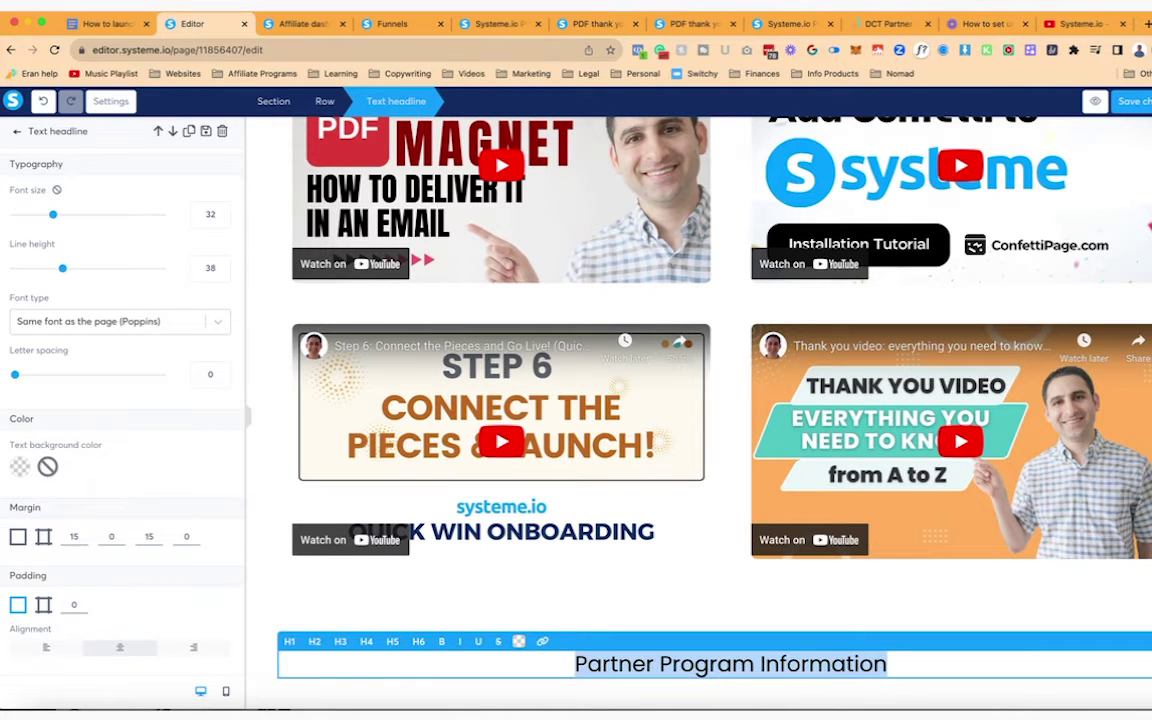
left_click(616, 624)
Add text below the headline beginning "In case you wanted to have an affiliate upsell on the thank you page, I would love for you"
left_click_drag(55, 192, 580, 677)
triple_click(580, 660)
type("In case you wanted to have an affiliate upsell on the thank y")
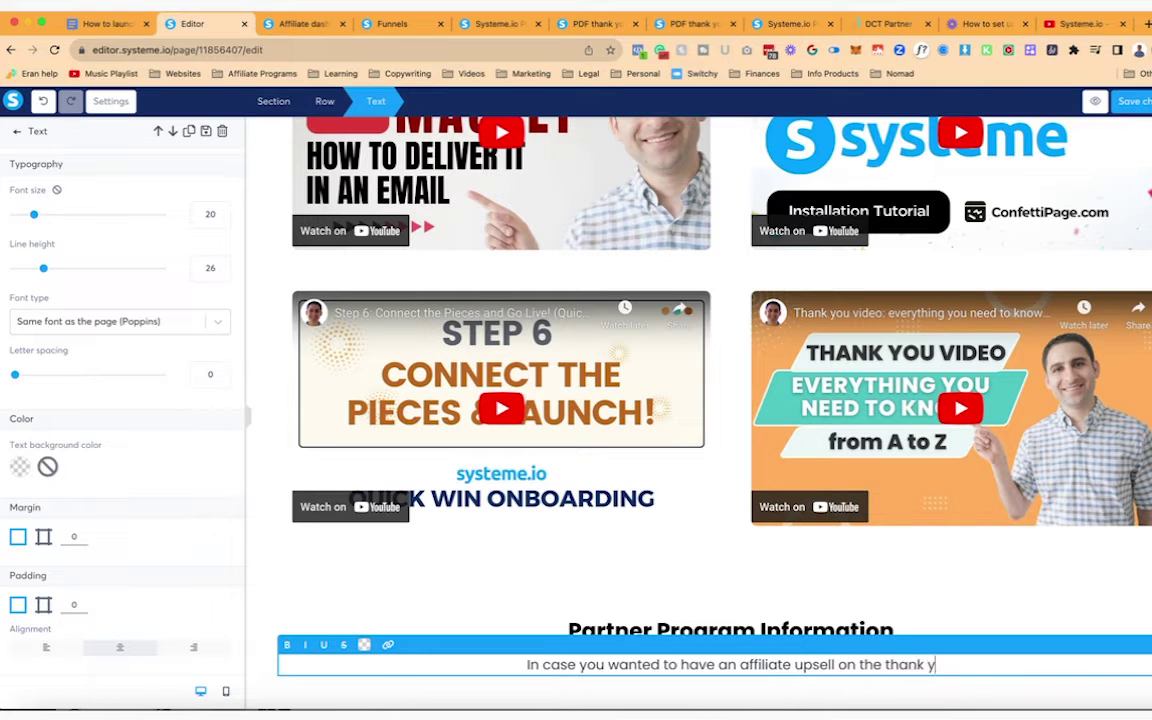
type("or you")
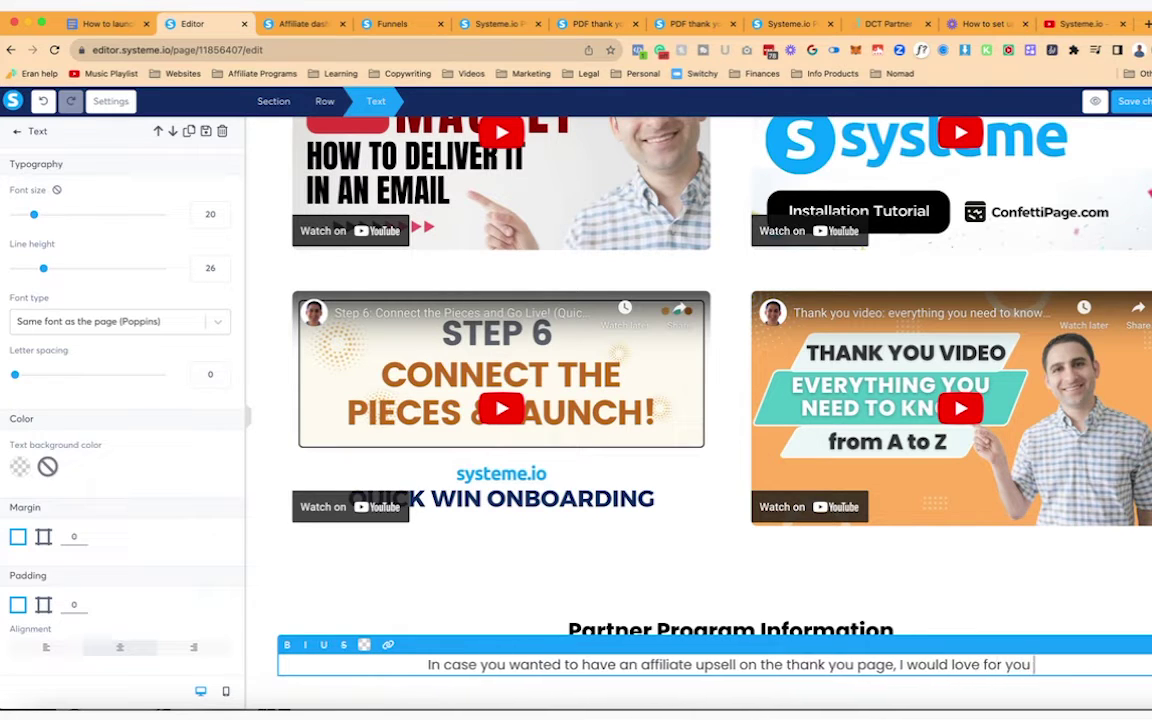
Continue the paragraph with "to join my partner program and see if this aligns with your business so you can earn some passive affiliate commissions."
type(" to join my partner program and")
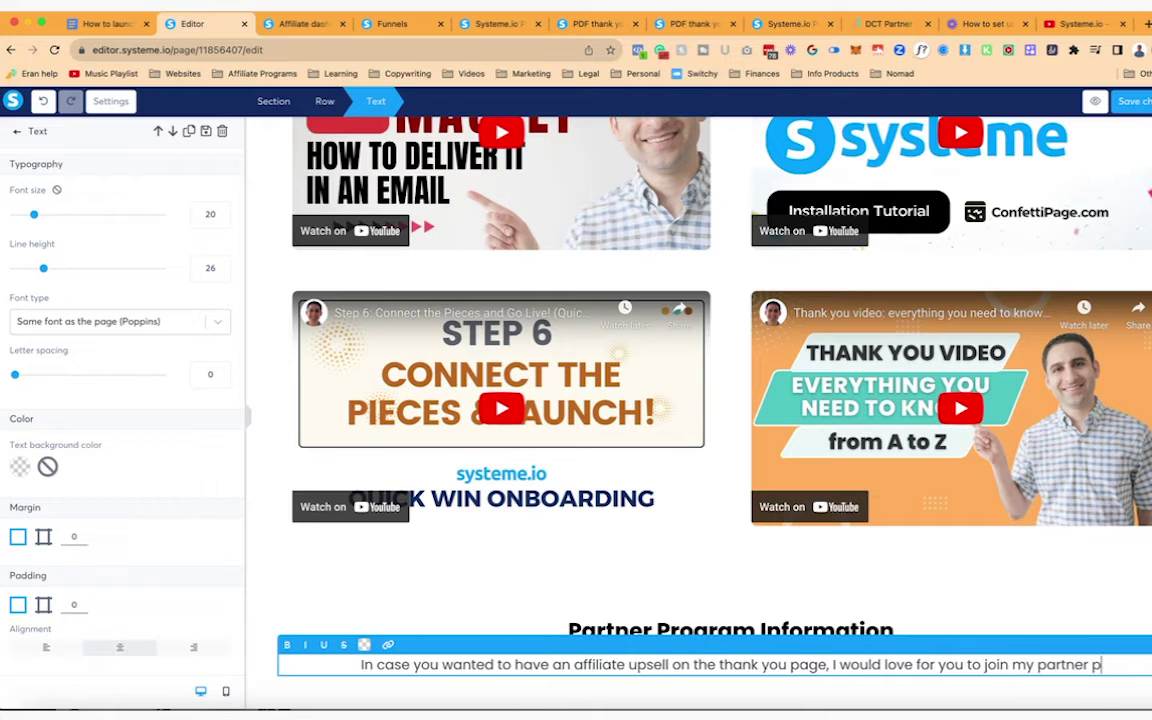
type(" see")
type(" if this would align")
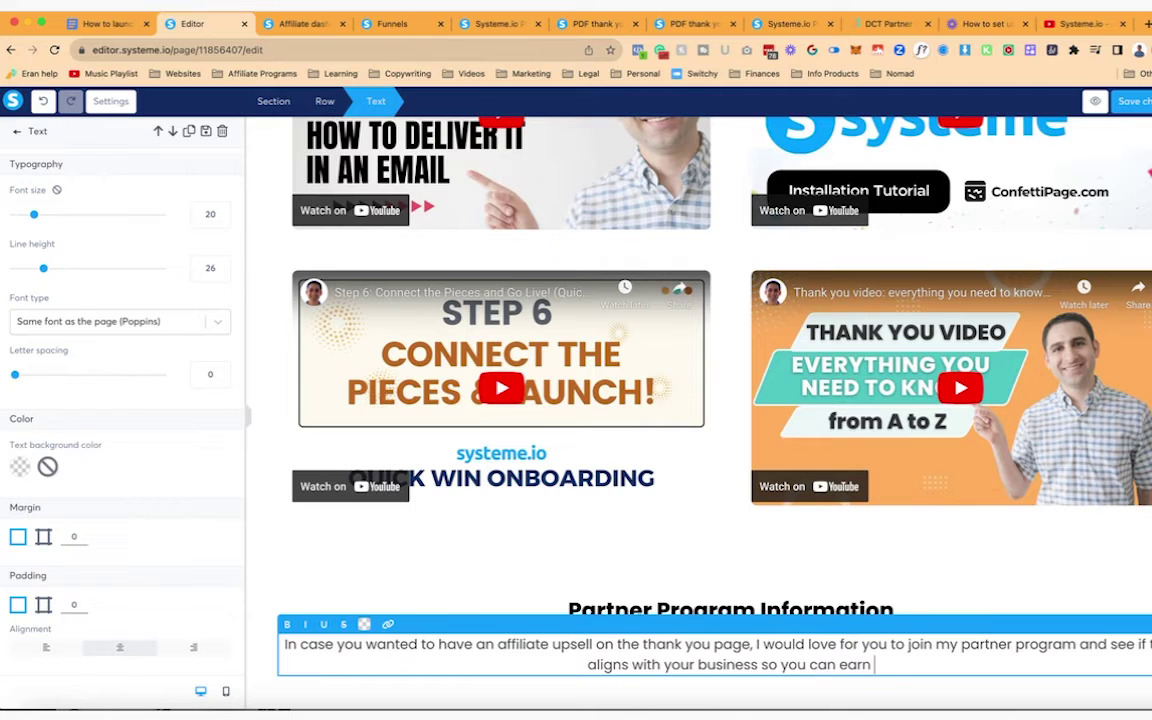
type("filiate commissions.")
Add a second paragraph, after a blank line, reading "You can learn more about my partner program here."
key("Return")
key("Return")
type("You can ")
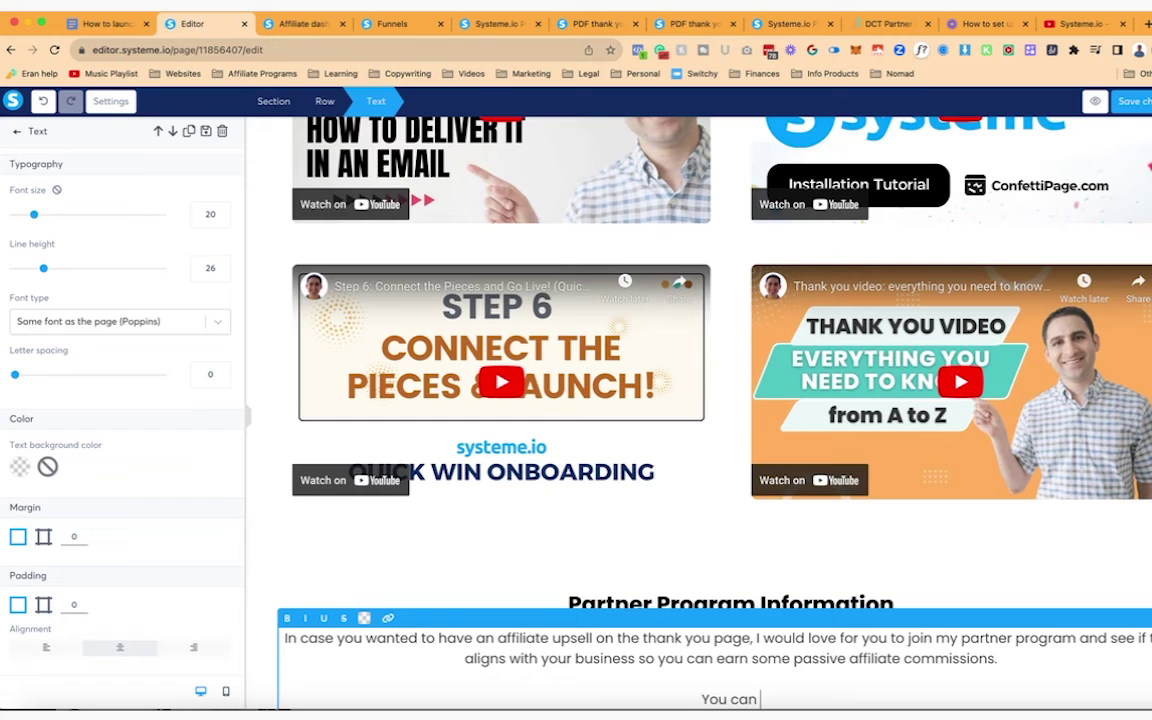
type("learn more about. my pa")
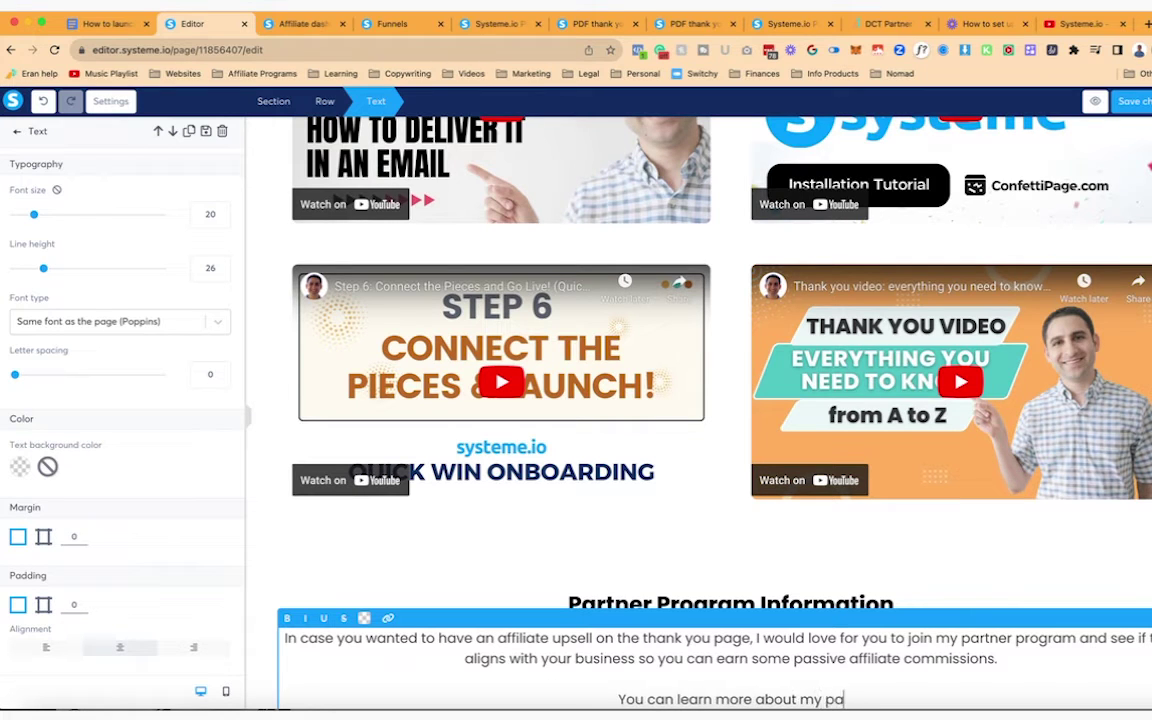
type("rtner program here")
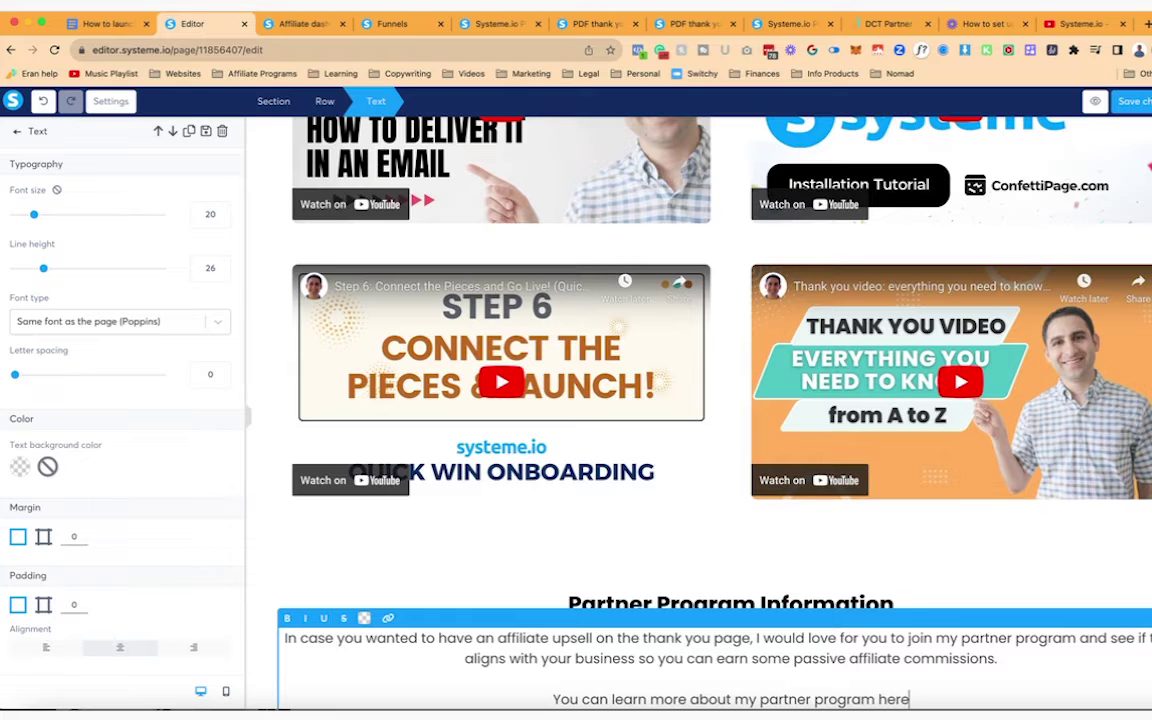
Narrow the content width of the Partner Program Information section
left_click(300, 575)
scroll(202, 476, "down", 3)
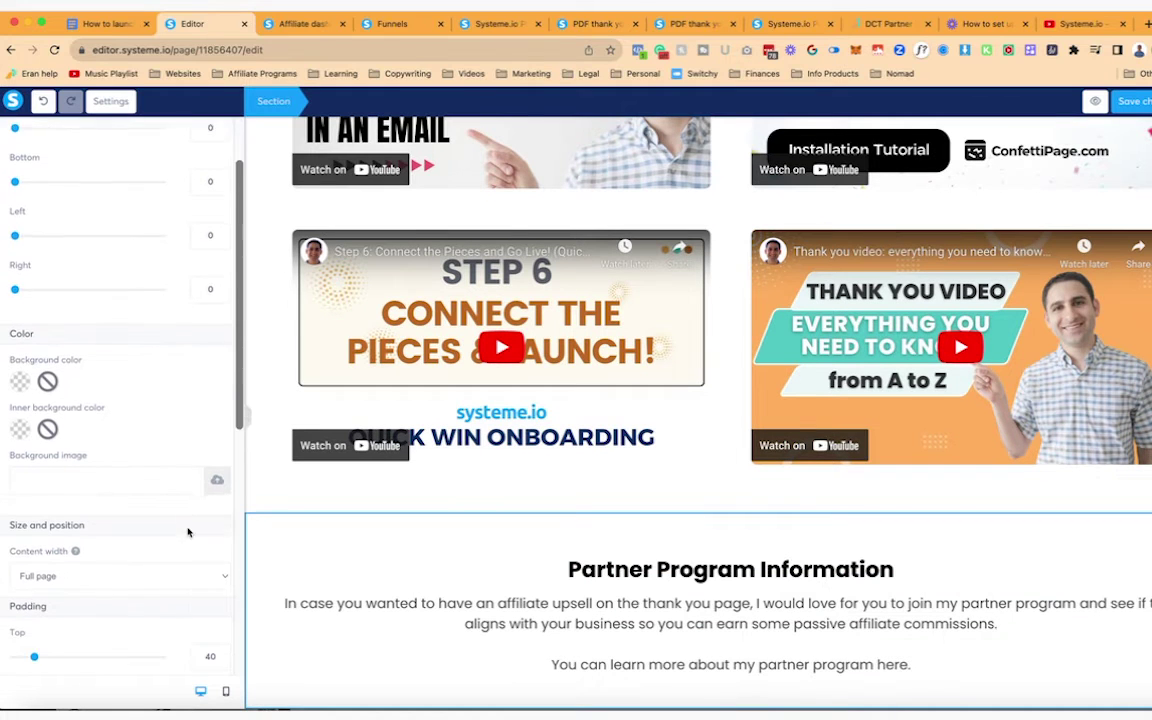
left_click(128, 567)
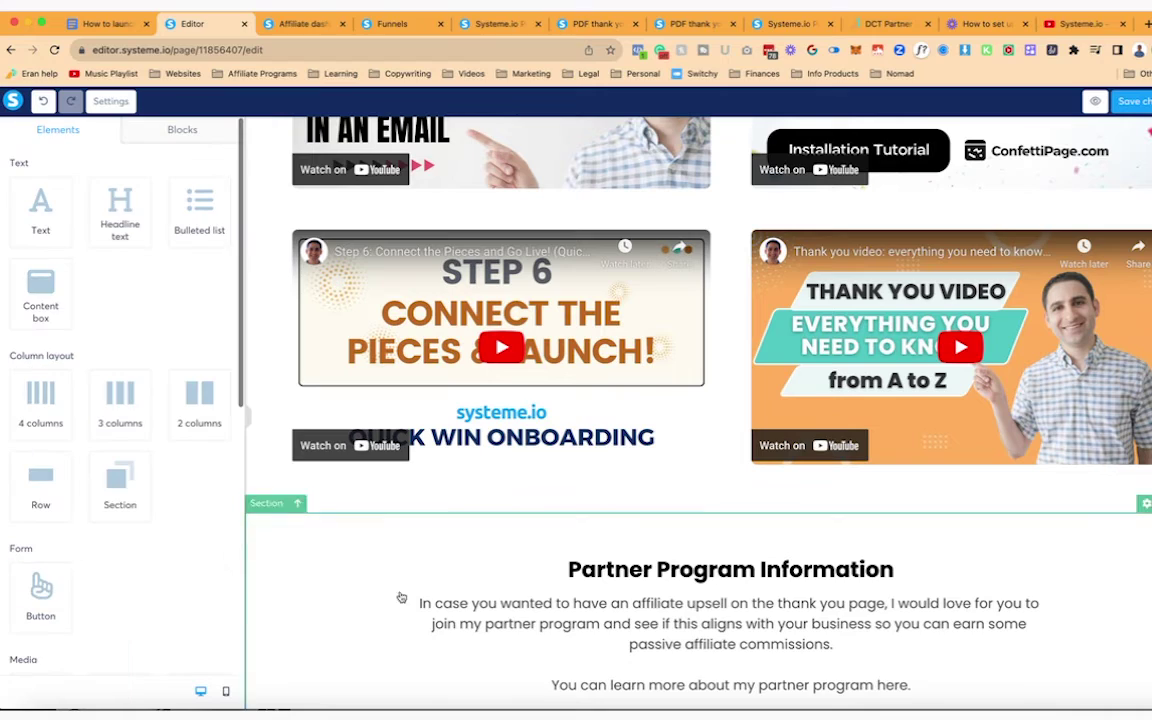
scroll(864, 612, "down", 1)
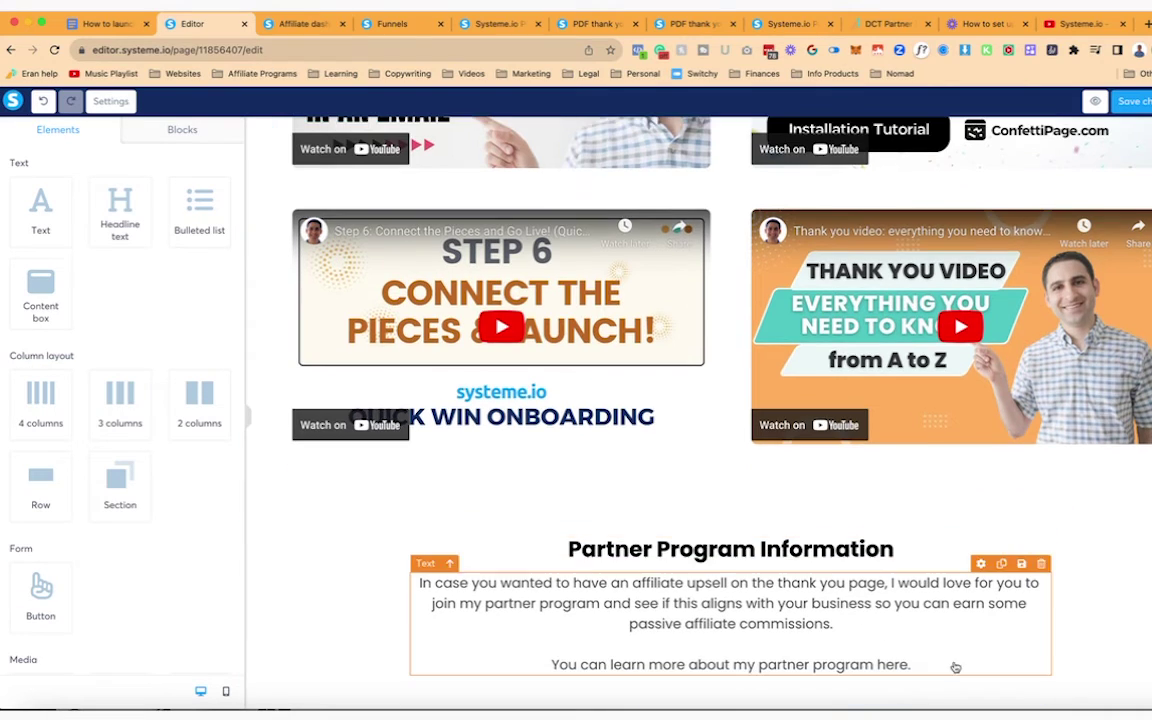
Find the saved "zoom button (template)" block and insert it below the partner program text
scroll(600, 500, "up", 5)
scroll(441, 457, "down", 5)
left_click(182, 129)
left_click(85, 187)
type("button")
scroll(147, 320, "down", 3)
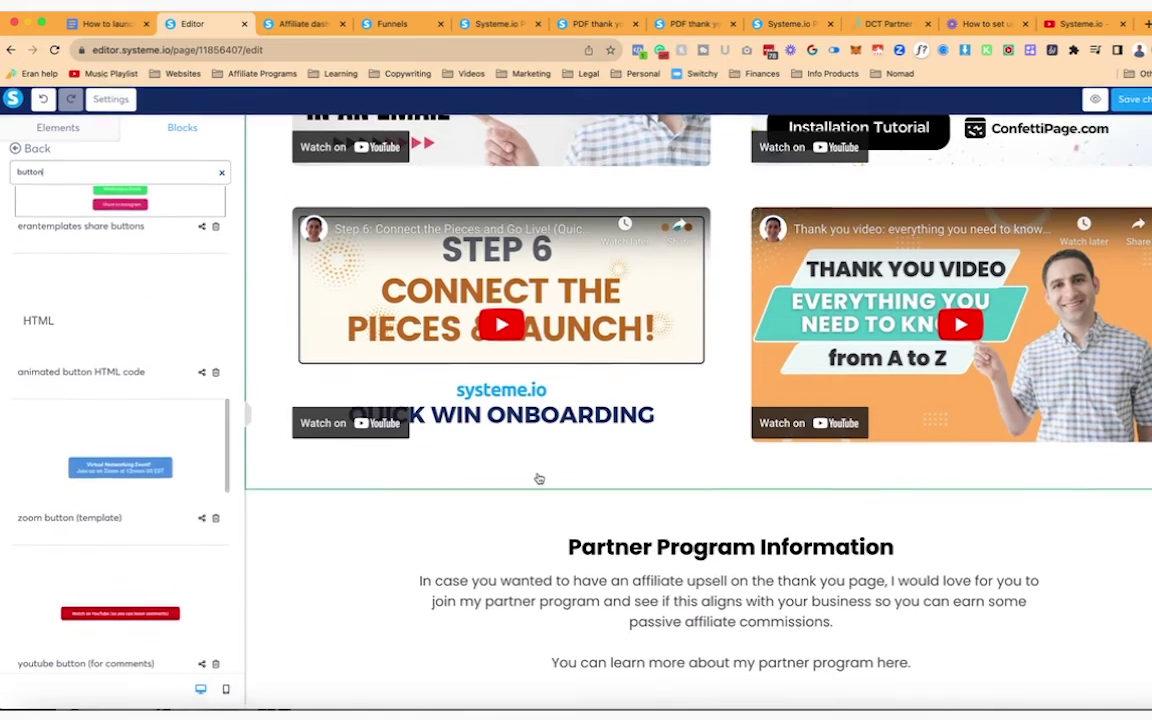
left_click_drag(147, 483, 745, 645)
left_click(745, 643)
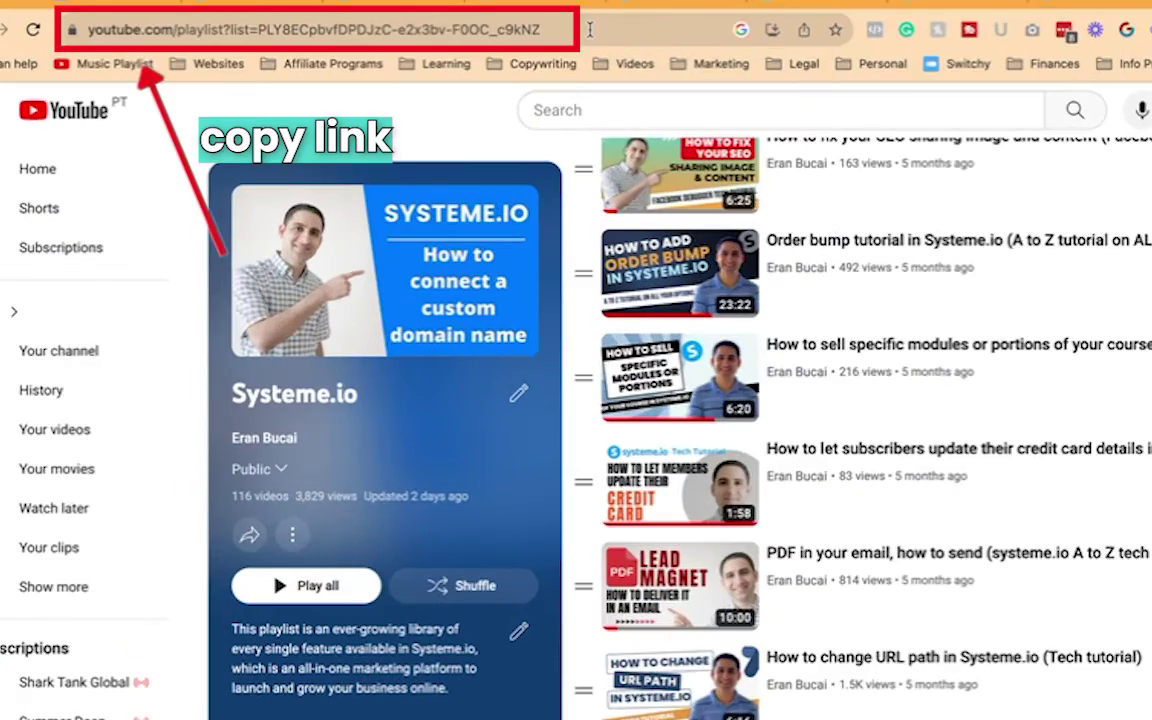
left_click(590, 30)
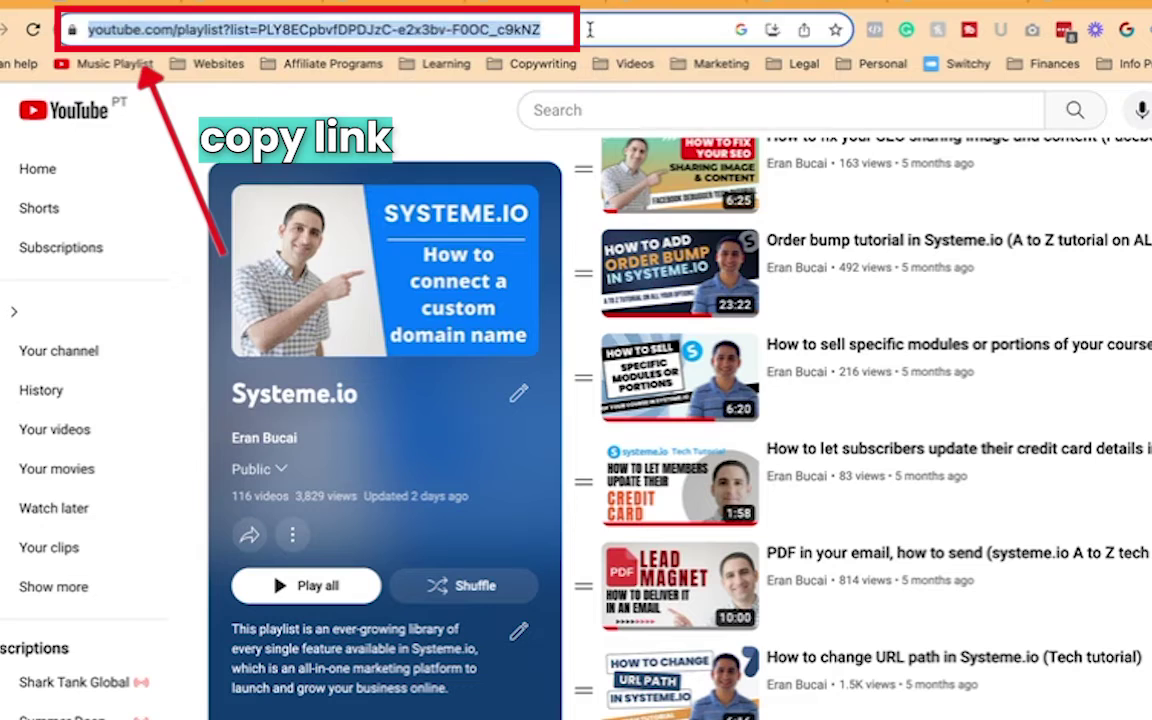
type("part")
key("ctrl+a")
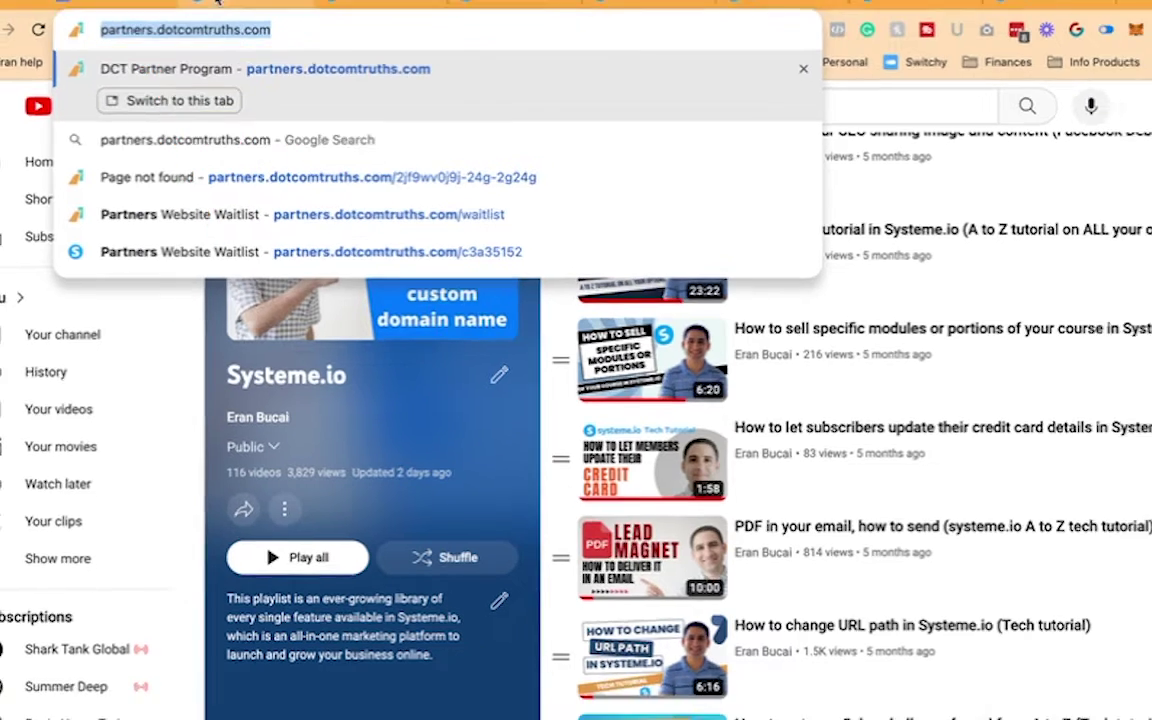
left_click(217, 4)
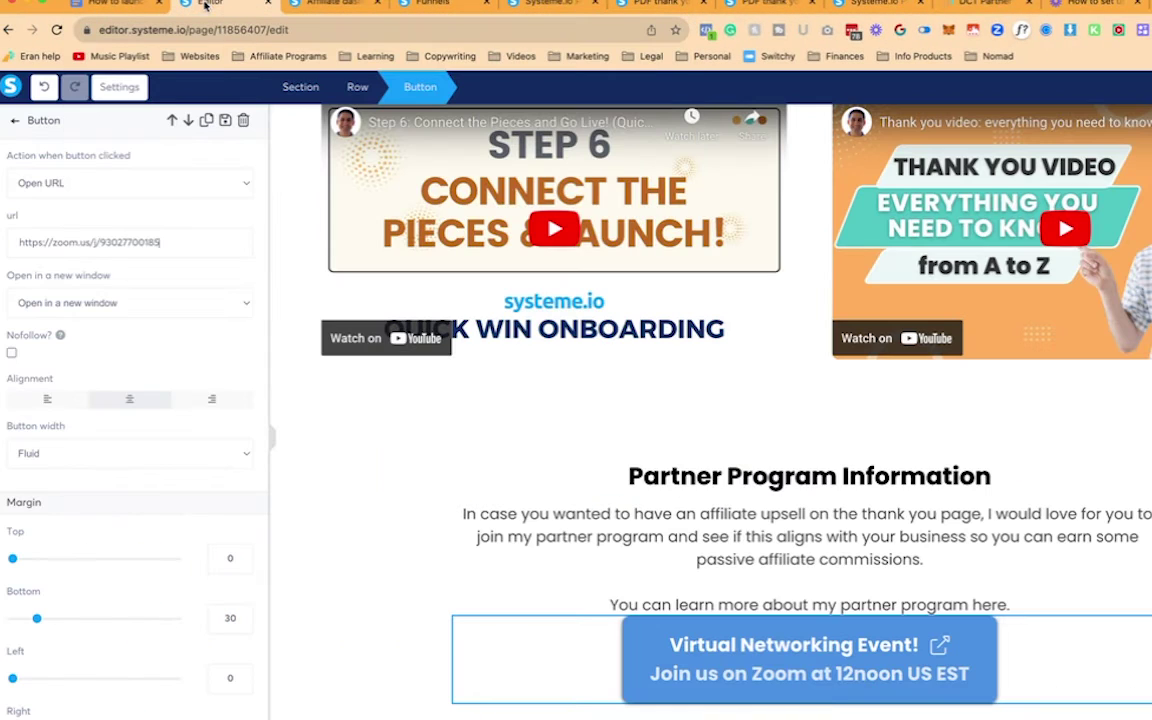
triple_click(164, 238)
type("https://partners.dotcomtruths.com/")
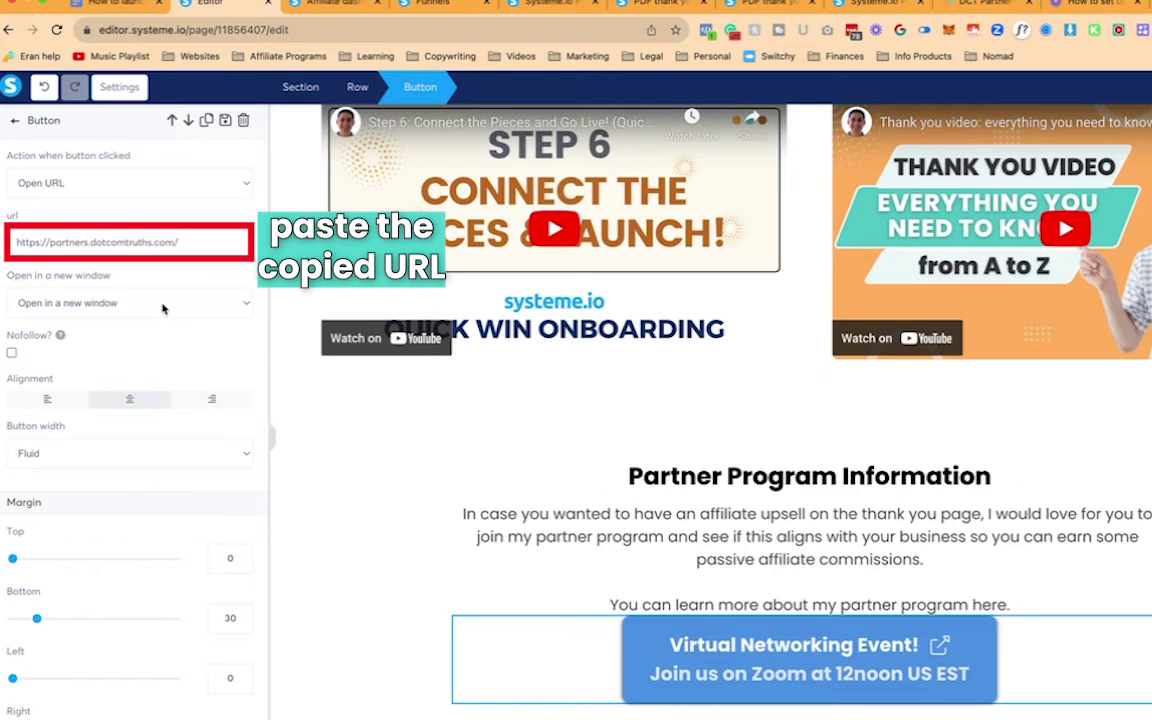
left_click(162, 303)
Set the partner program button's text to "Learn about my Partner Program" and clear its subtext
scroll(186, 384, "down", 3)
scroll(186, 384, "down", 1)
triple_click(159, 517)
type("Learn a")
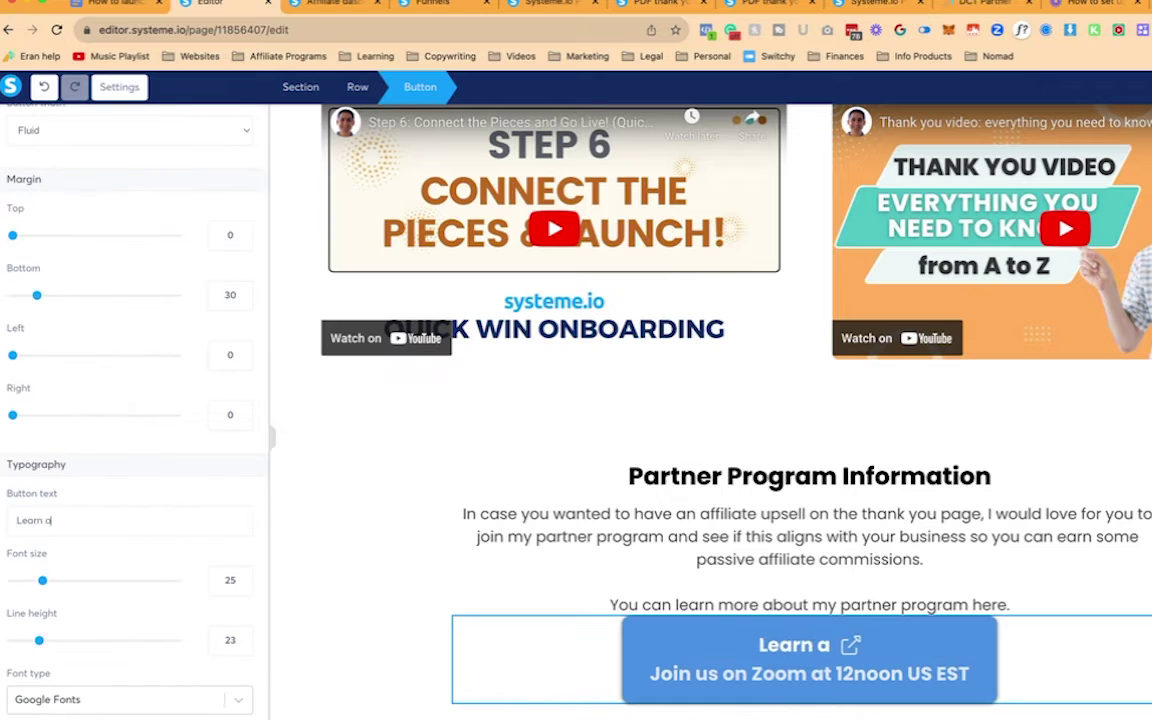
type("bout my Partner Program")
scroll(159, 519, "down", 10)
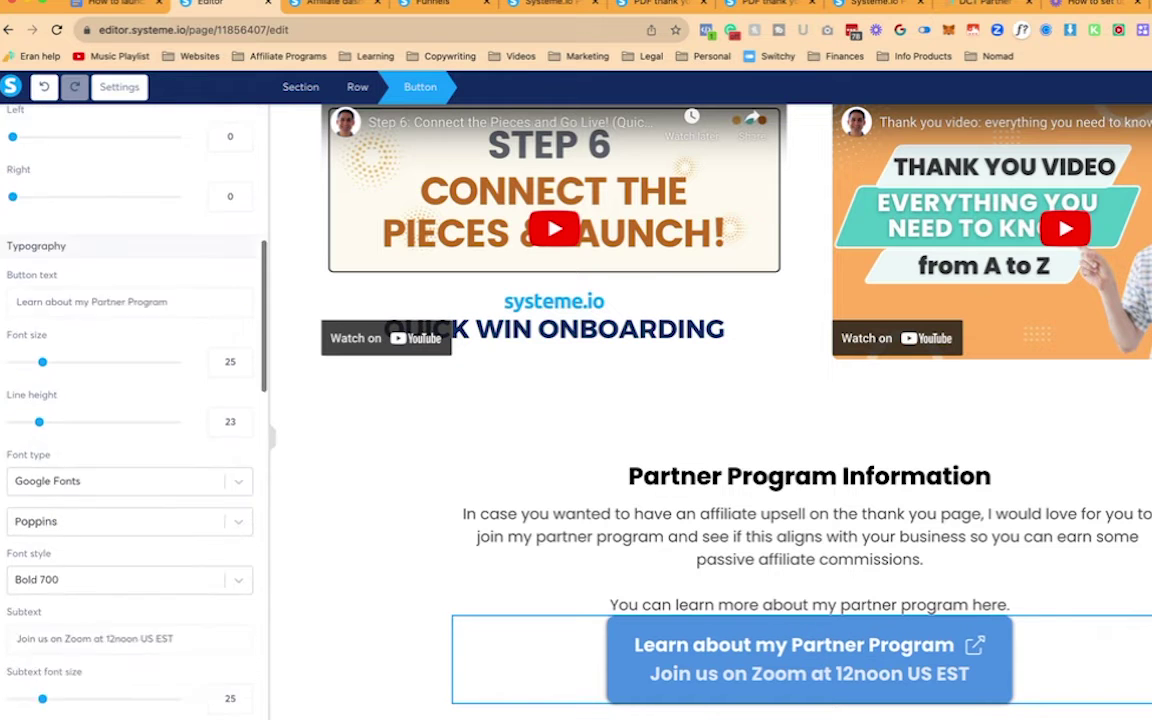
scroll(189, 355, "up", 3)
triple_click(189, 355)
key("BackSpace")
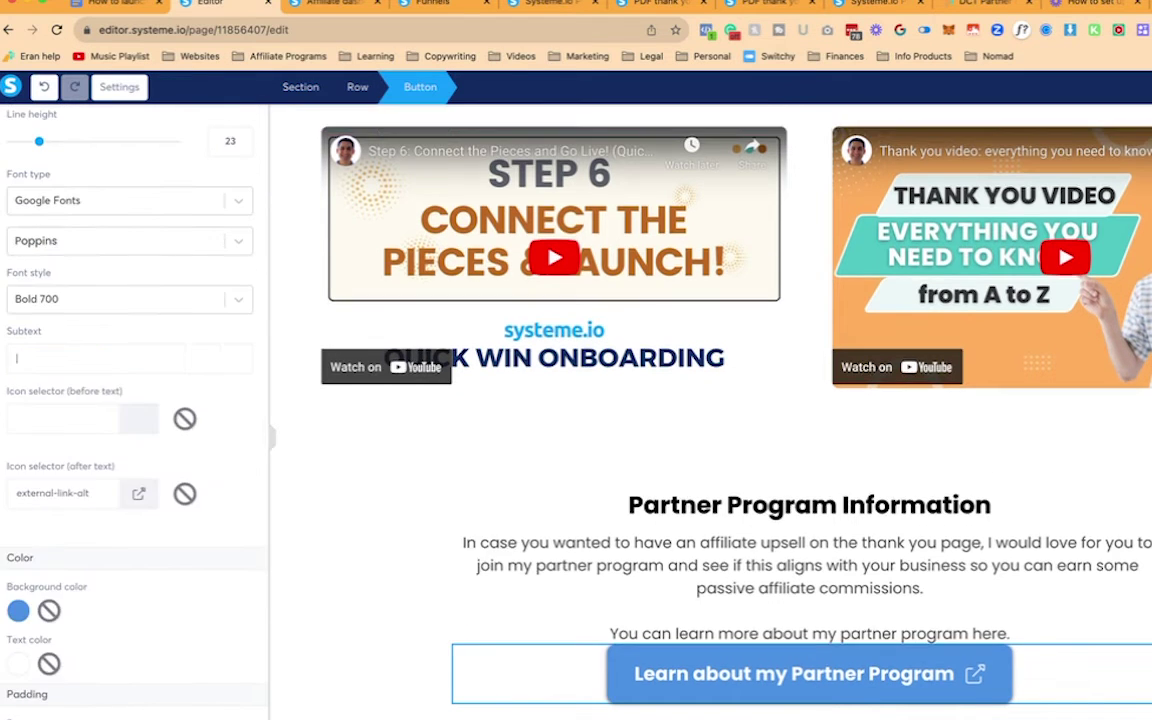
left_click(538, 619)
left_click(560, 600)
left_click(1100, 460)
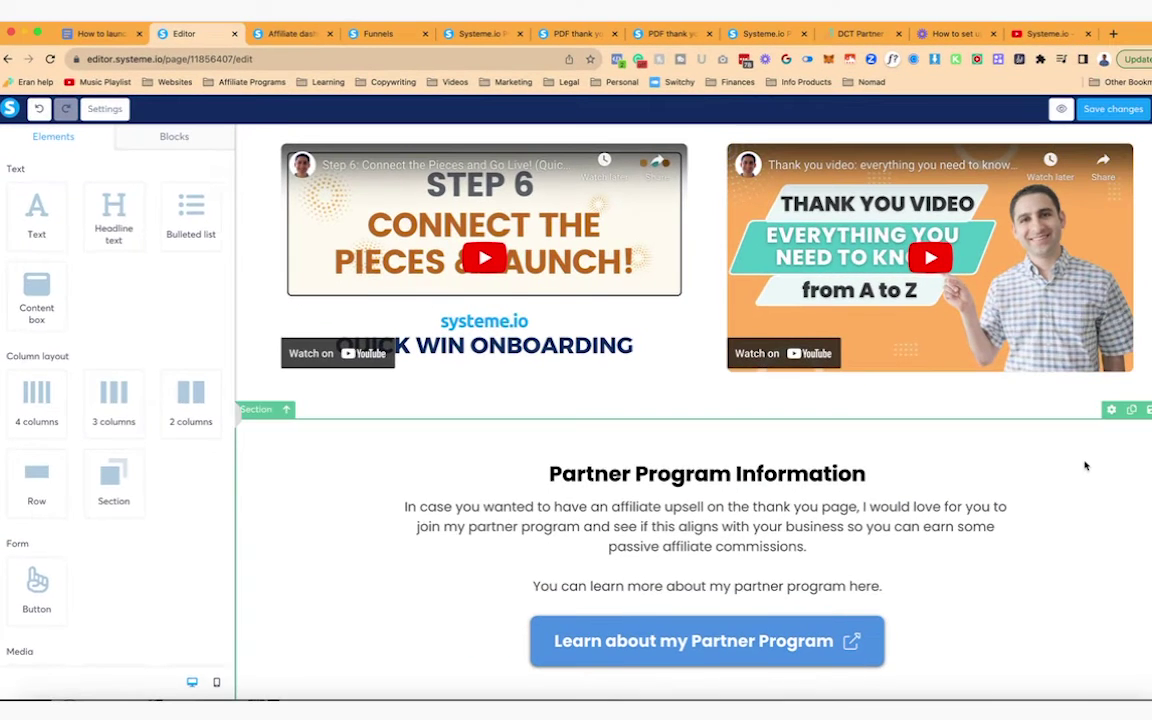
Insert "(which I included in the thank you page template)" after "thank you page" in the first partner program paragraph
left_click(1085, 465)
left_click(878, 517)
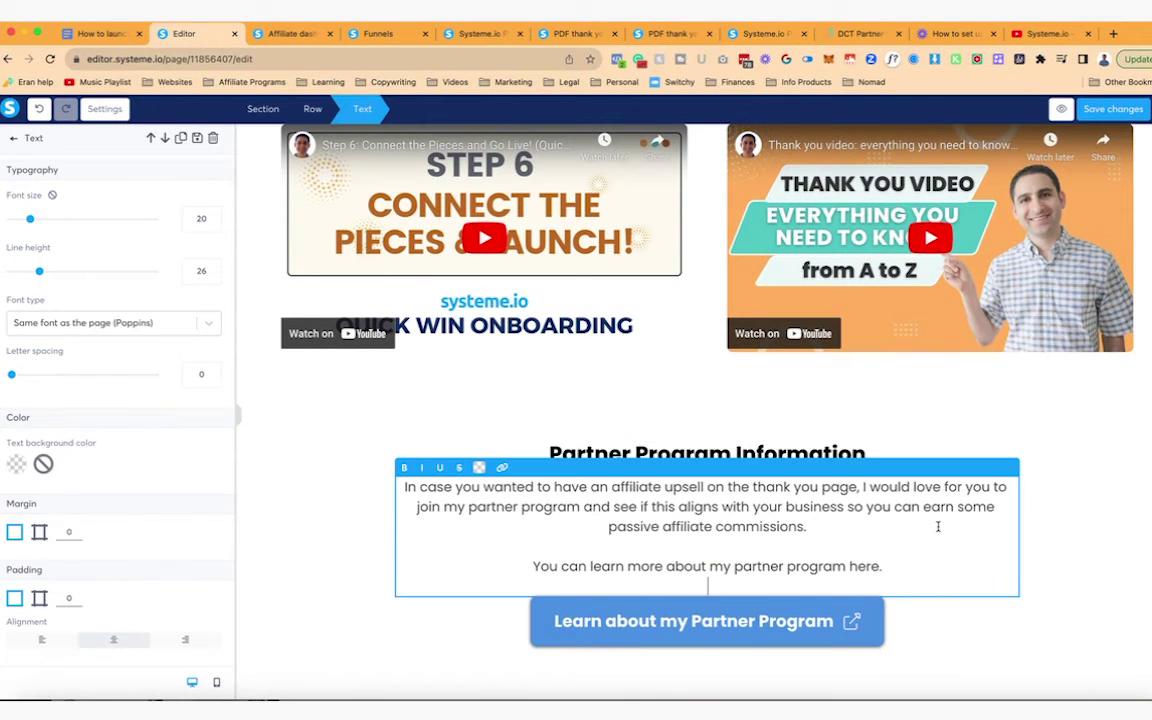
type("(which I included in the thank you")
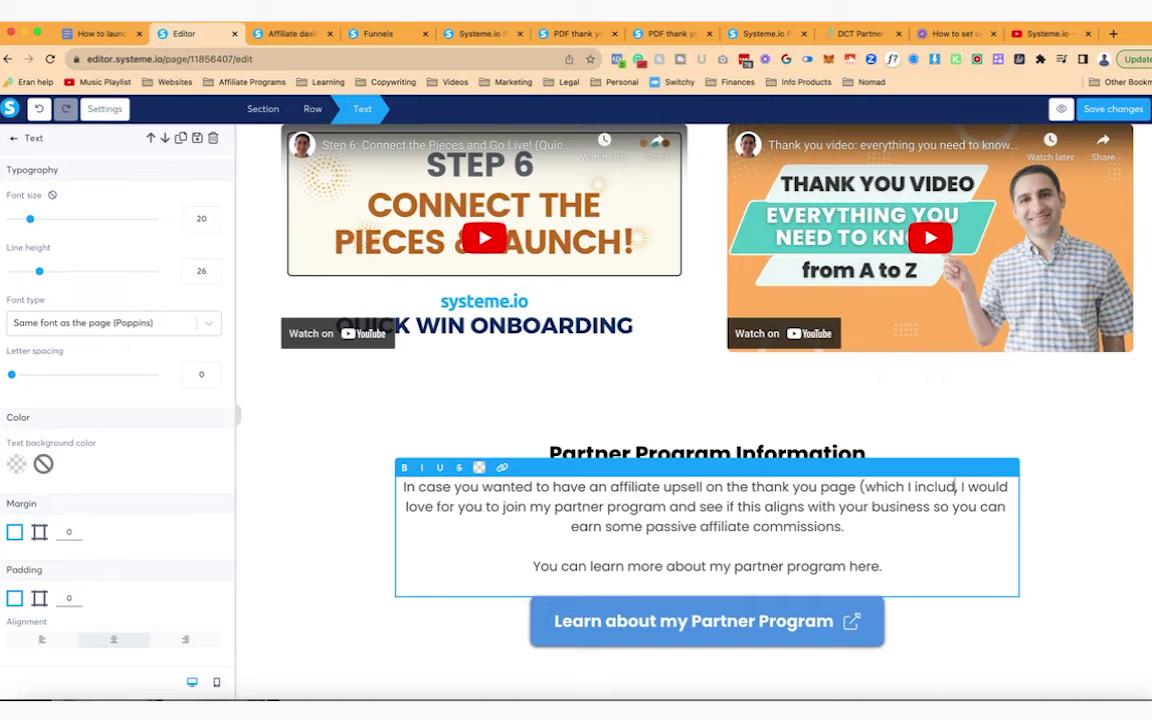
type(" page template)")
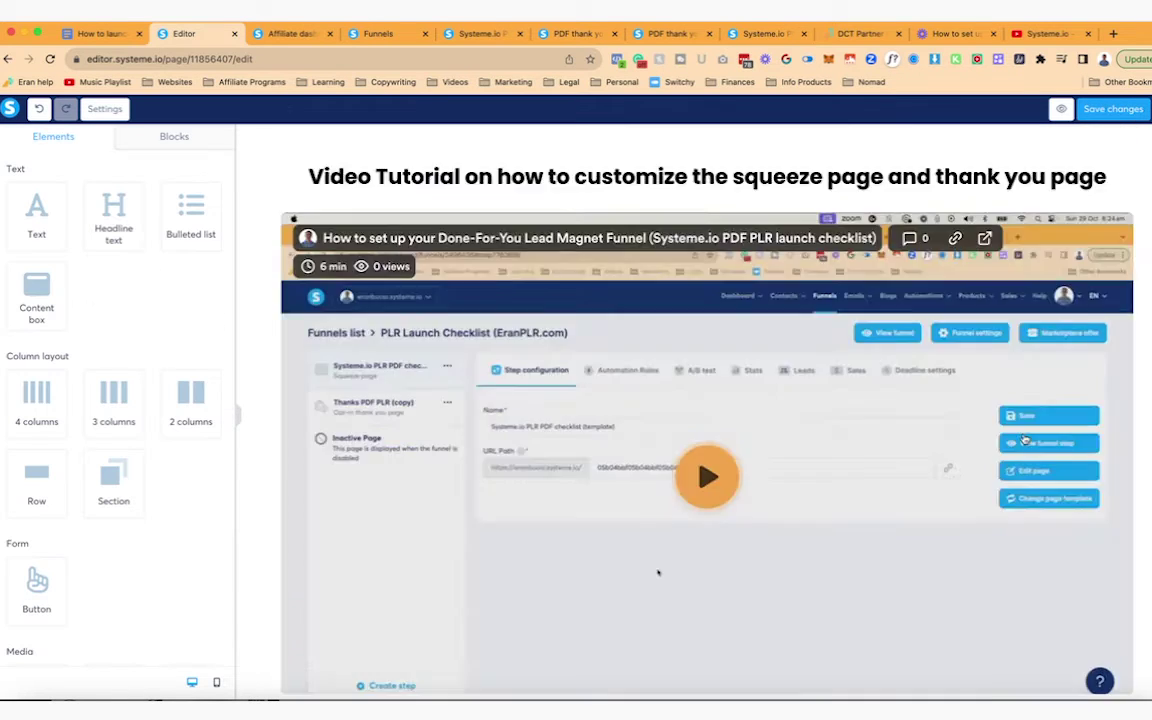
Add a new section at the very start of the page and place a table of contents element in it
scroll(1025, 440, "up", 5)
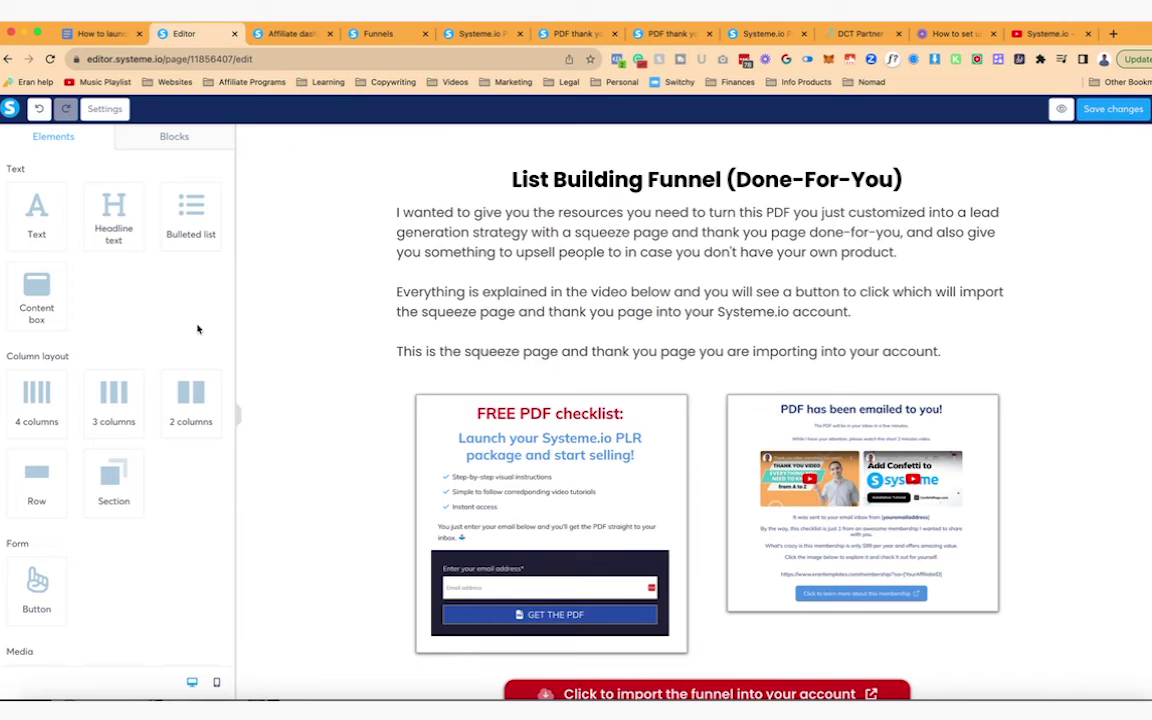
left_click_drag(113, 478, 548, 165)
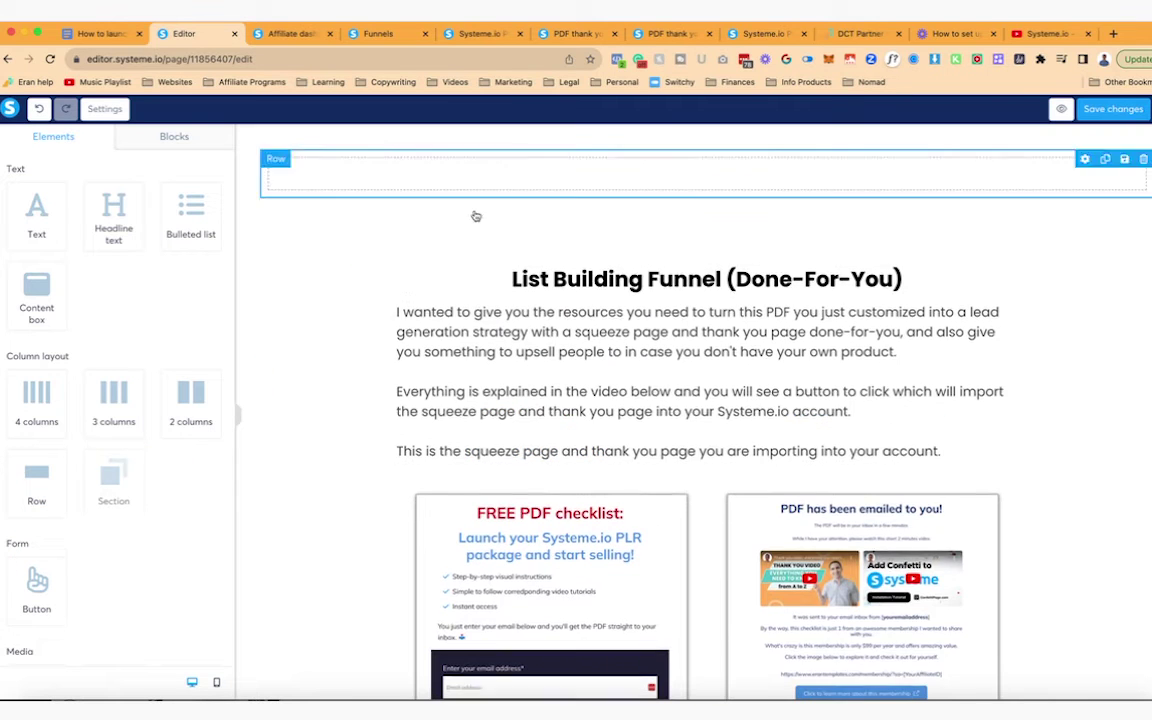
scroll(85, 556, "down", 5)
left_click_drag(171, 570, 507, 165)
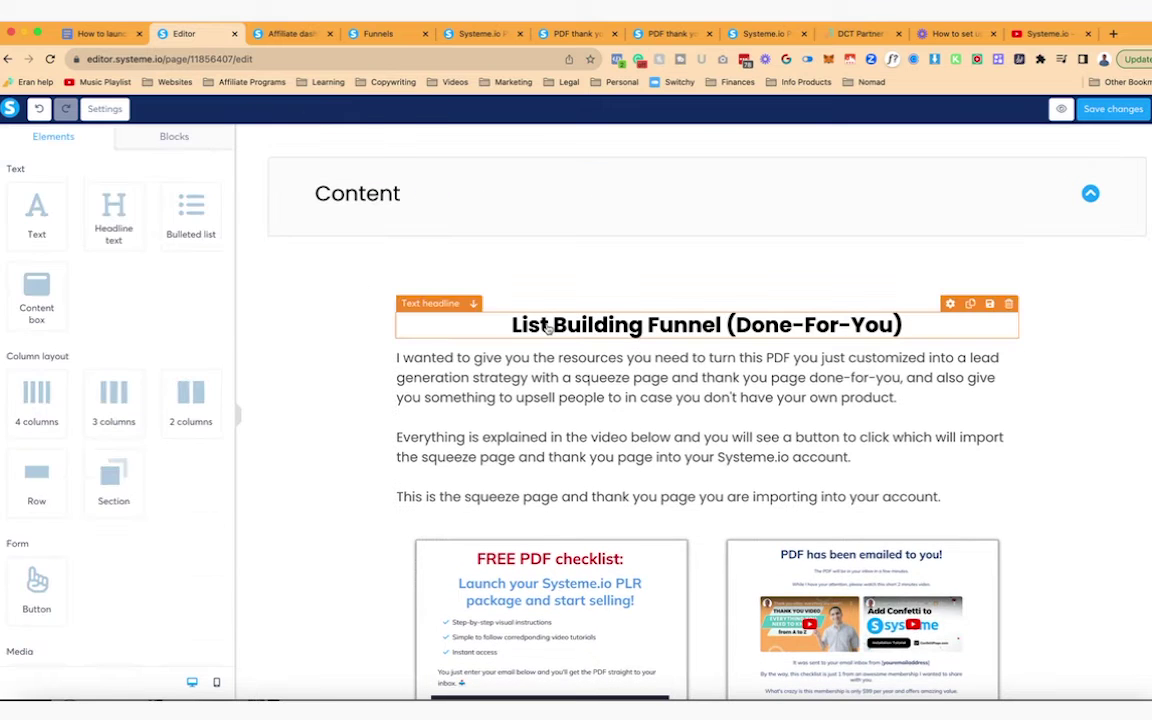
Set all four section headlines, from List Building Funnel to Partner Program Information, to heading level H2 for the table of contents
left_click(546, 327)
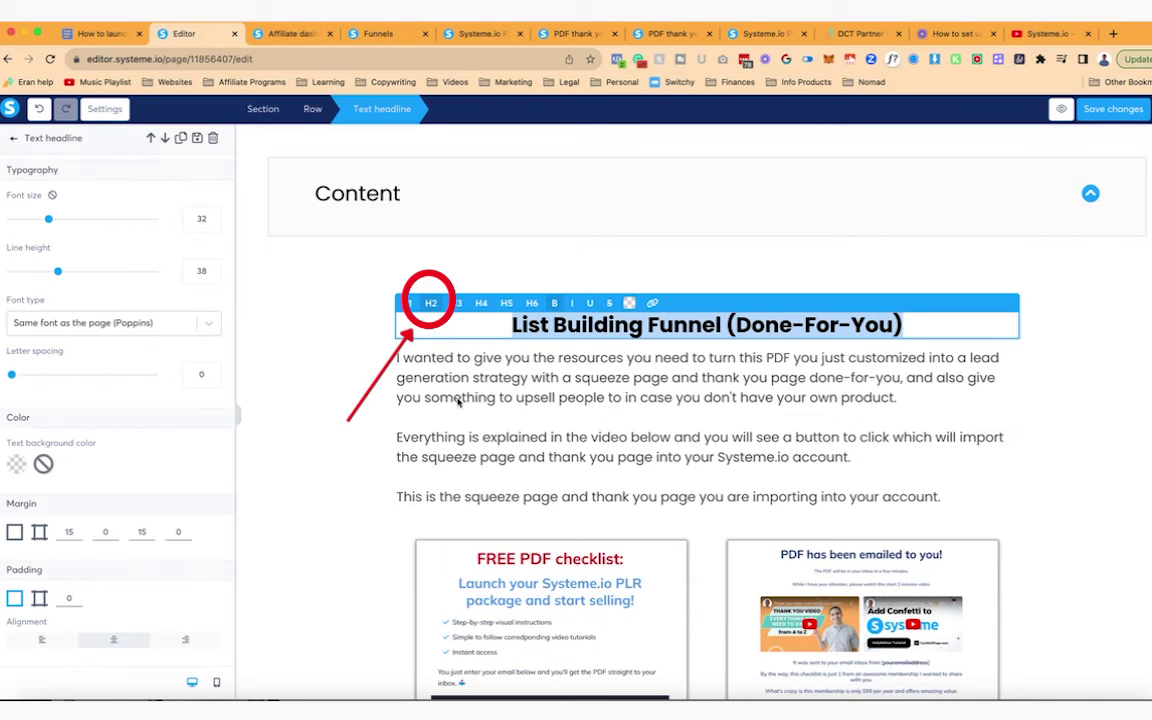
key("Escape")
scroll(458, 404, "down", 6)
left_click(353, 450)
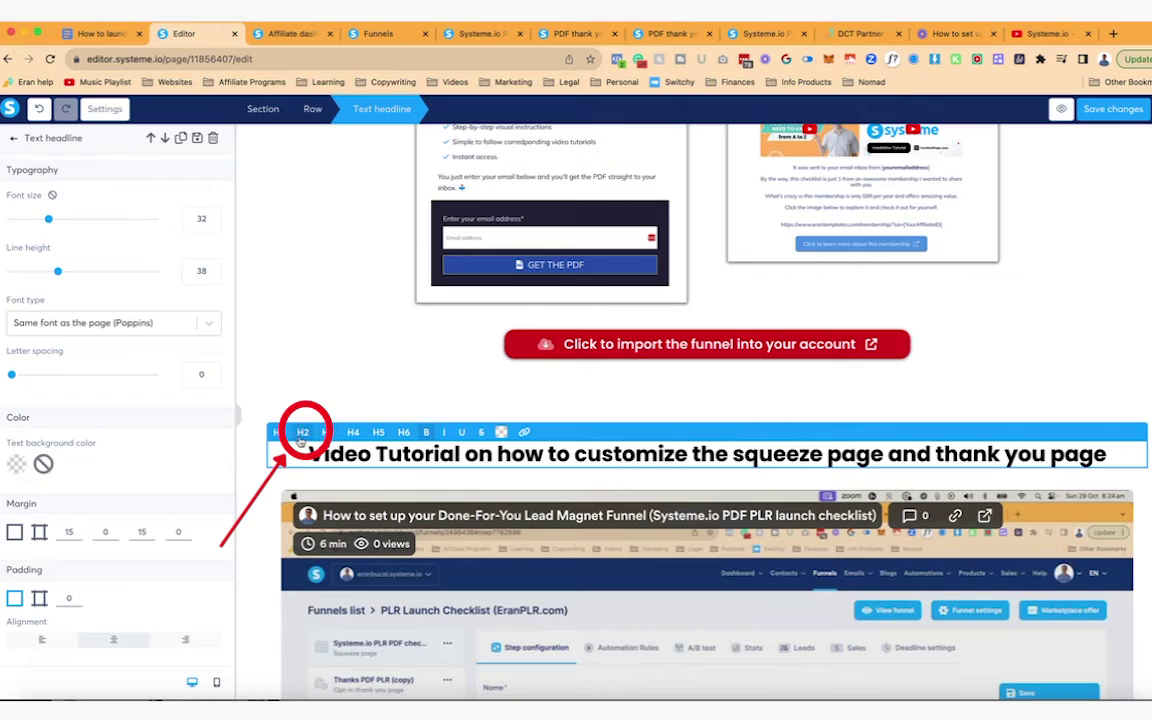
key("Escape")
scroll(459, 517, "down", 5)
left_click(459, 514)
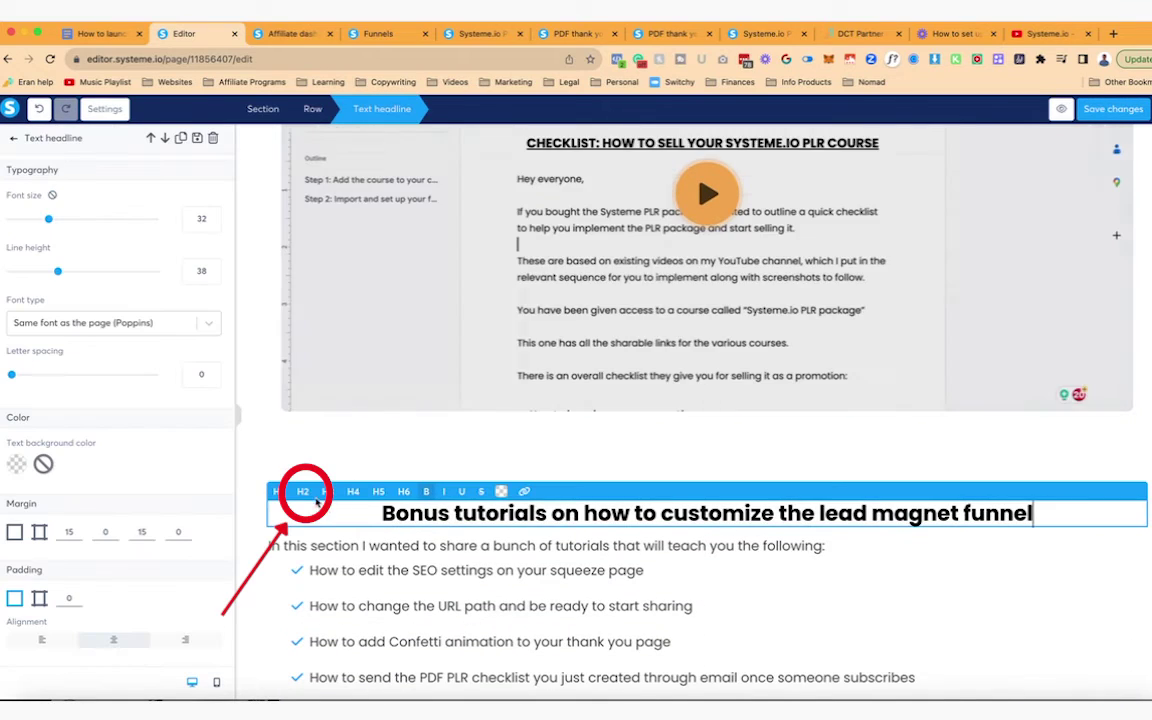
key("Escape")
scroll(452, 550, "down", 10)
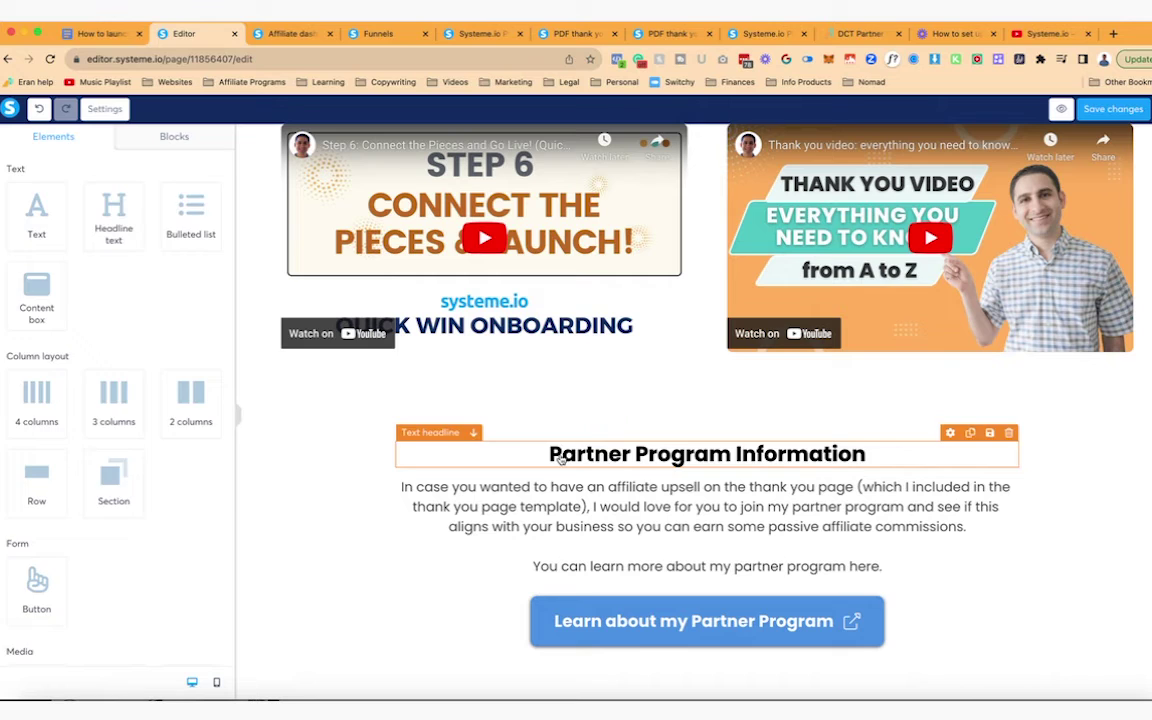
left_click(561, 459)
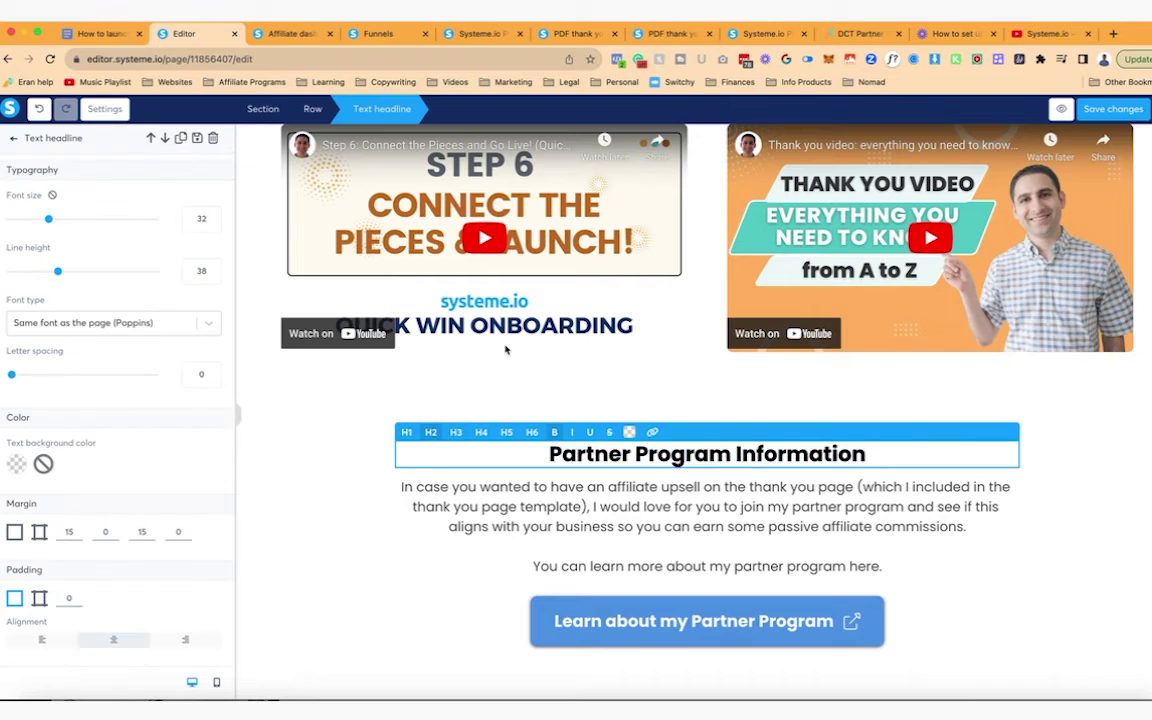
key("Escape")
Set the content width of the table of contents section to Medium
scroll(506, 350, "up", 10)
left_click(436, 256)
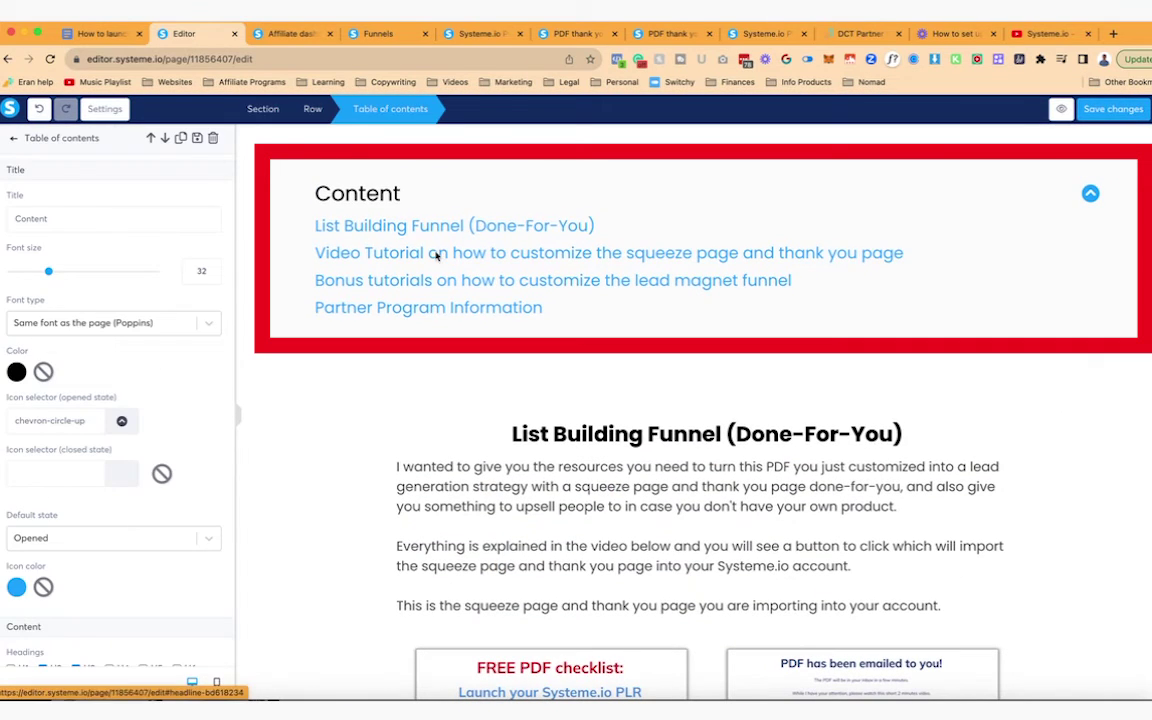
key("Escape")
left_click(248, 278)
scroll(130, 428, "down", 5)
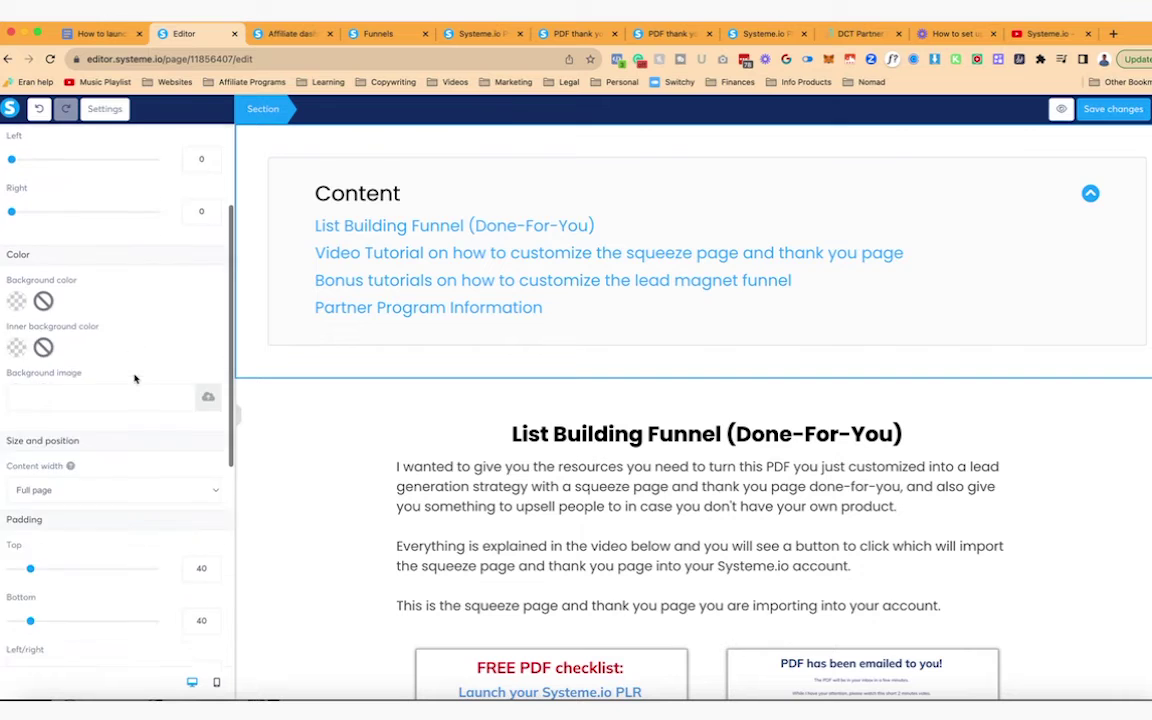
left_click(130, 424)
left_click(128, 450)
scroll(152, 419, "up", 5)
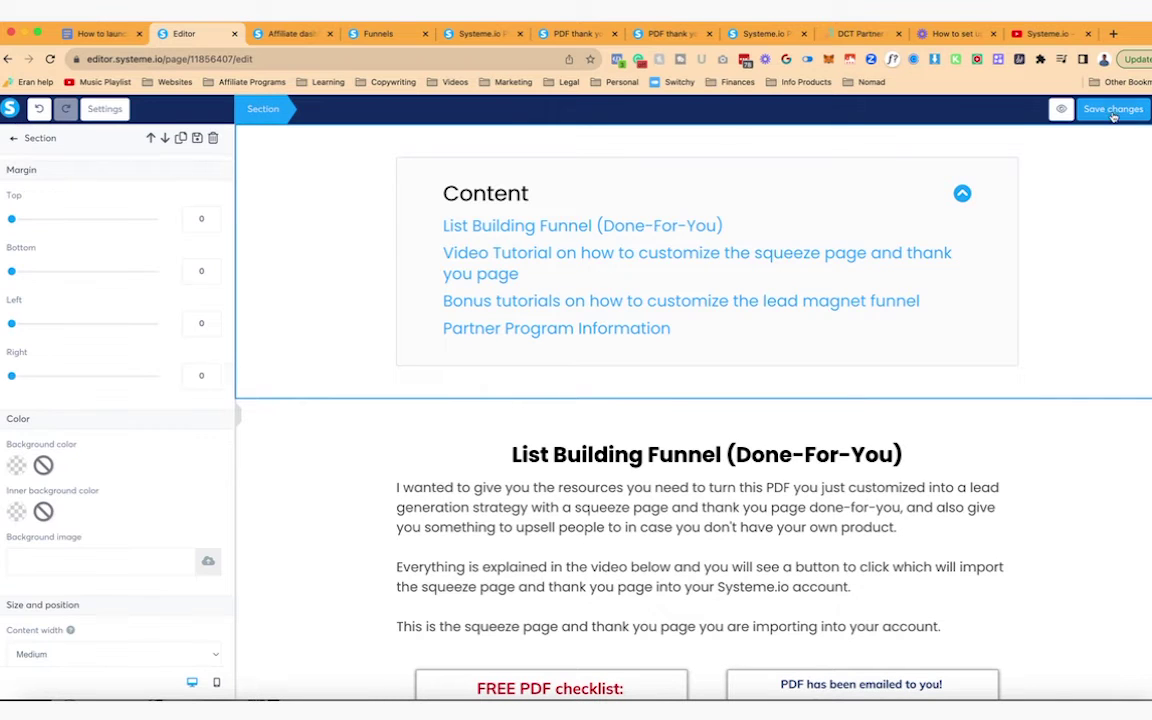
key("Escape")
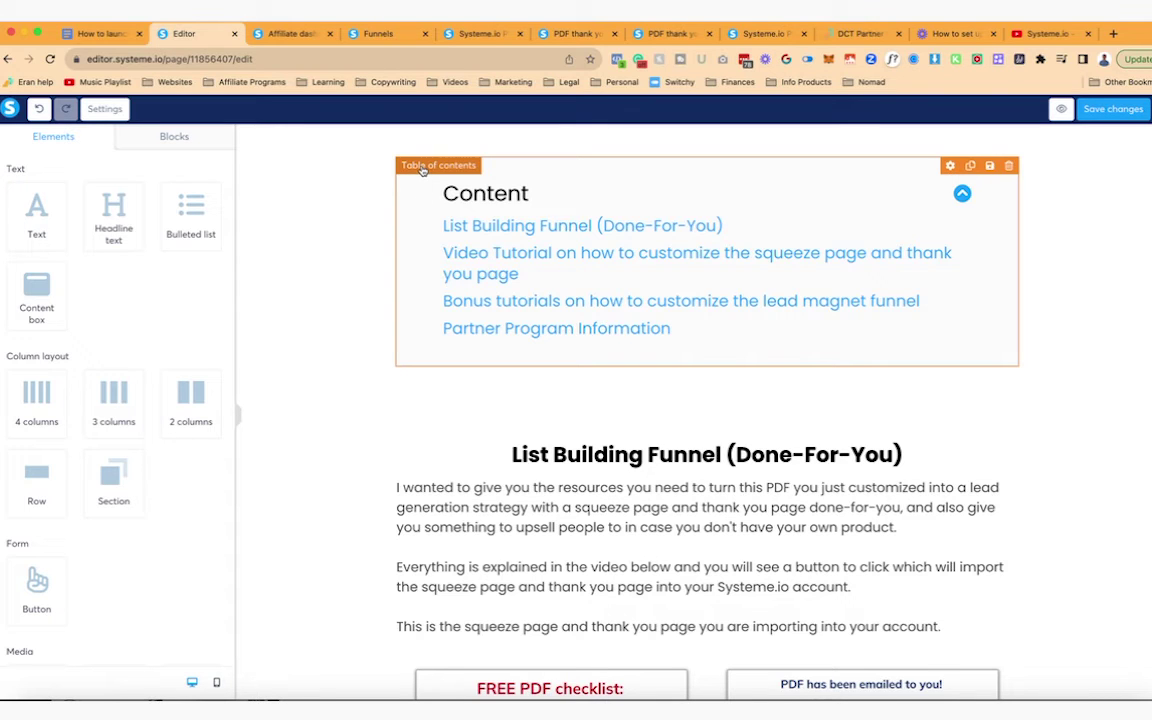
Set the table of contents section's content width to Wide and retitle the table "Lesson Content"
left_click(337, 249)
key("Escape")
left_click(1133, 353)
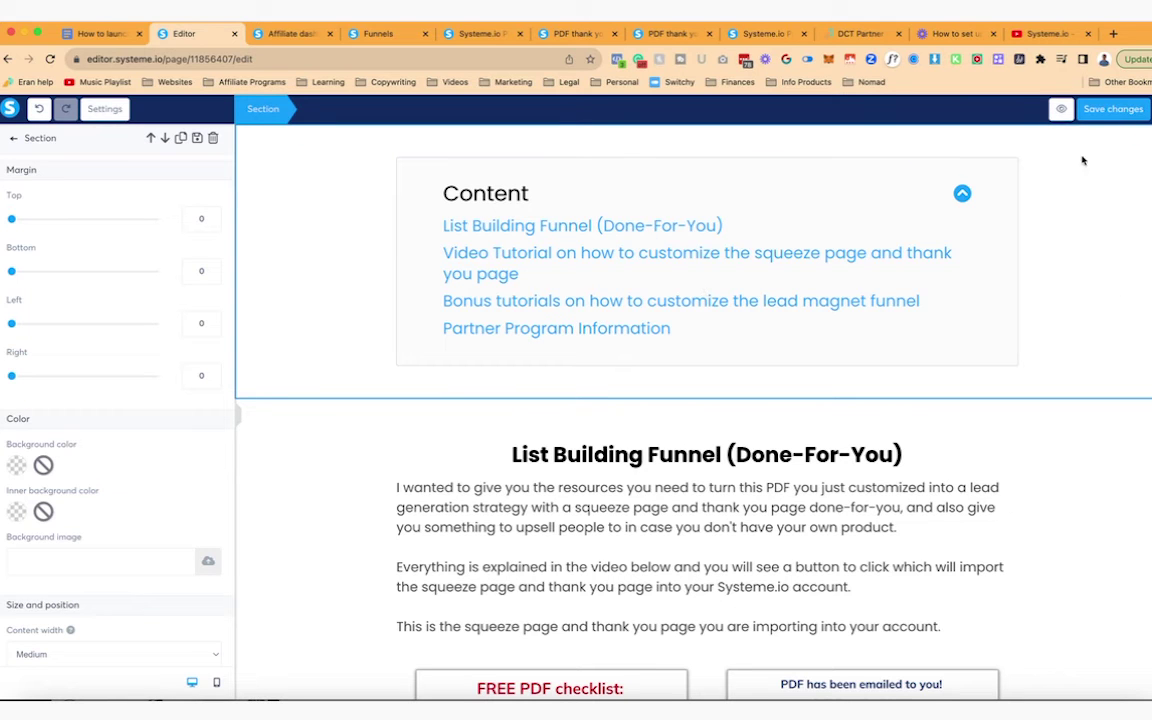
scroll(145, 387, "down", 3)
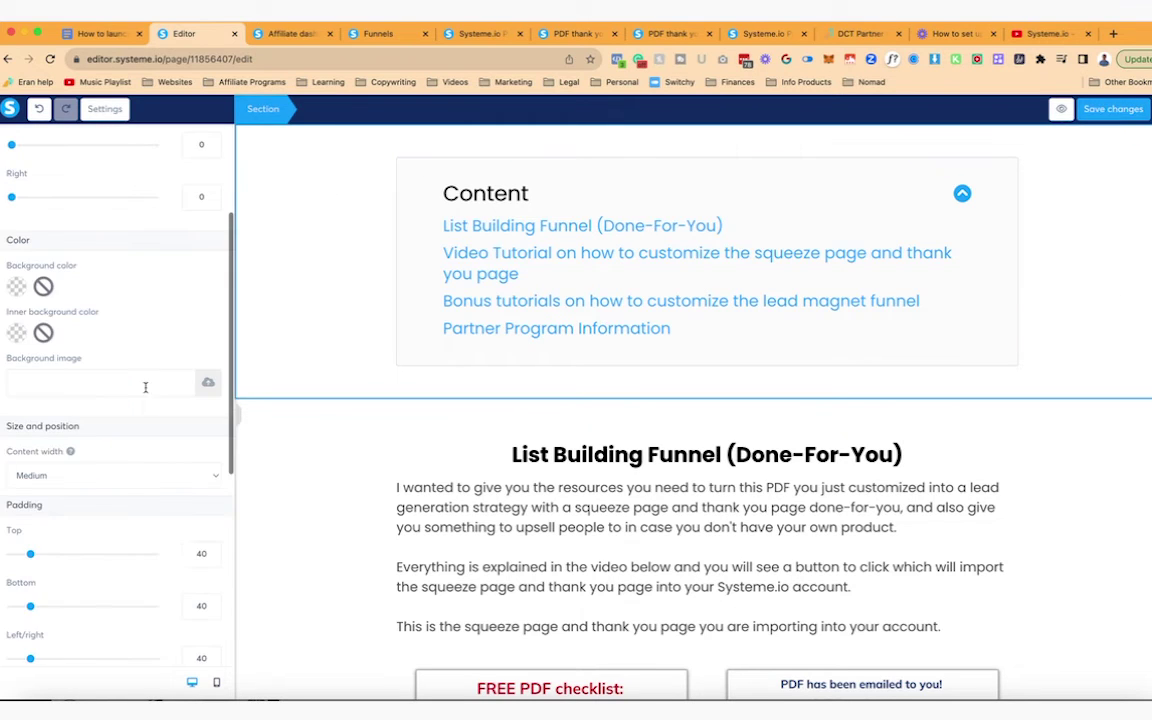
scroll(179, 546, "down", 1)
left_click(163, 463)
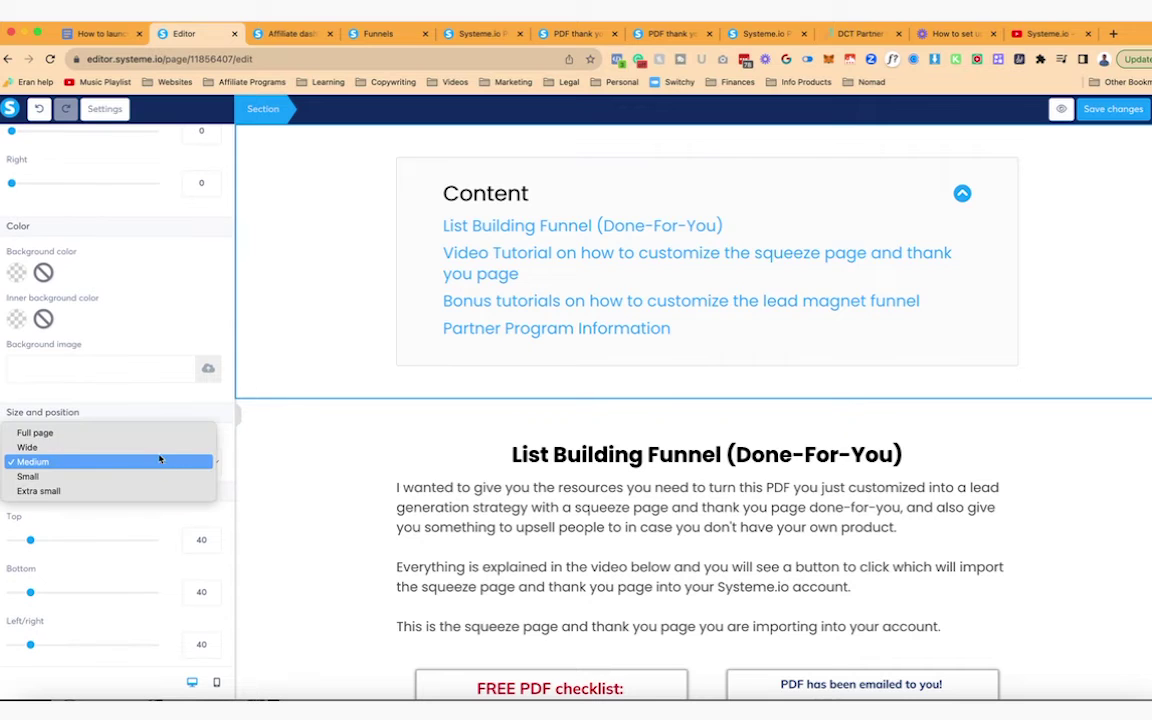
left_click(159, 447)
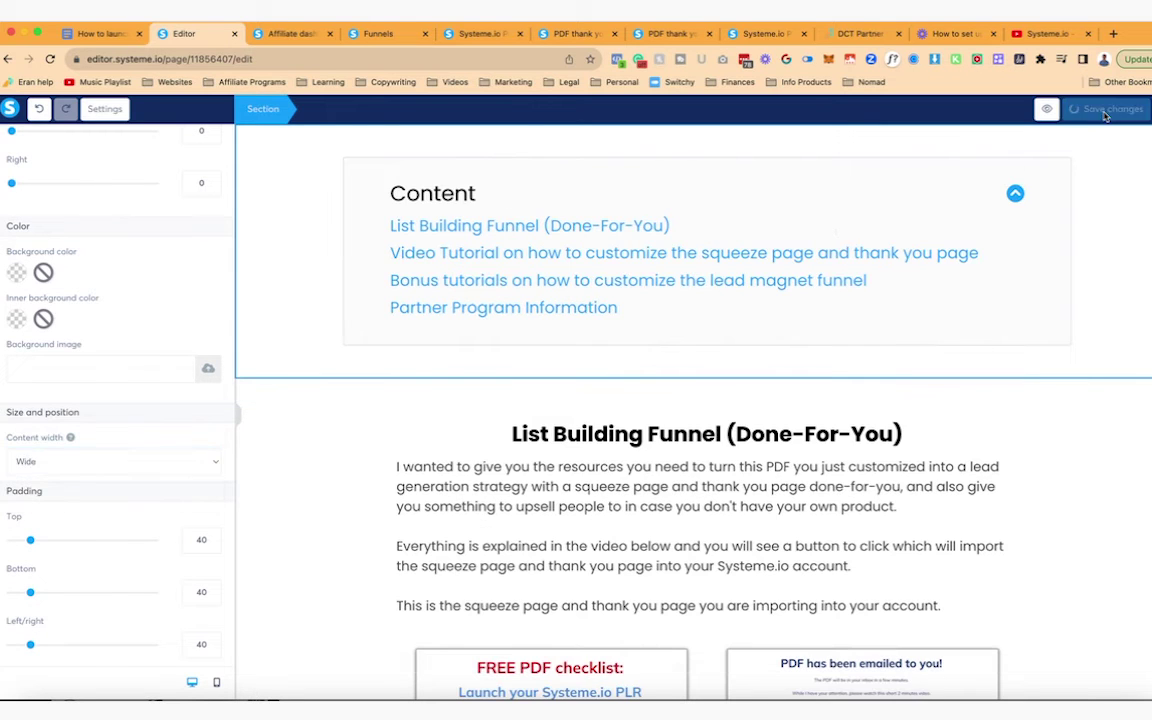
left_click(700, 234)
scroll(147, 390, "up", 3)
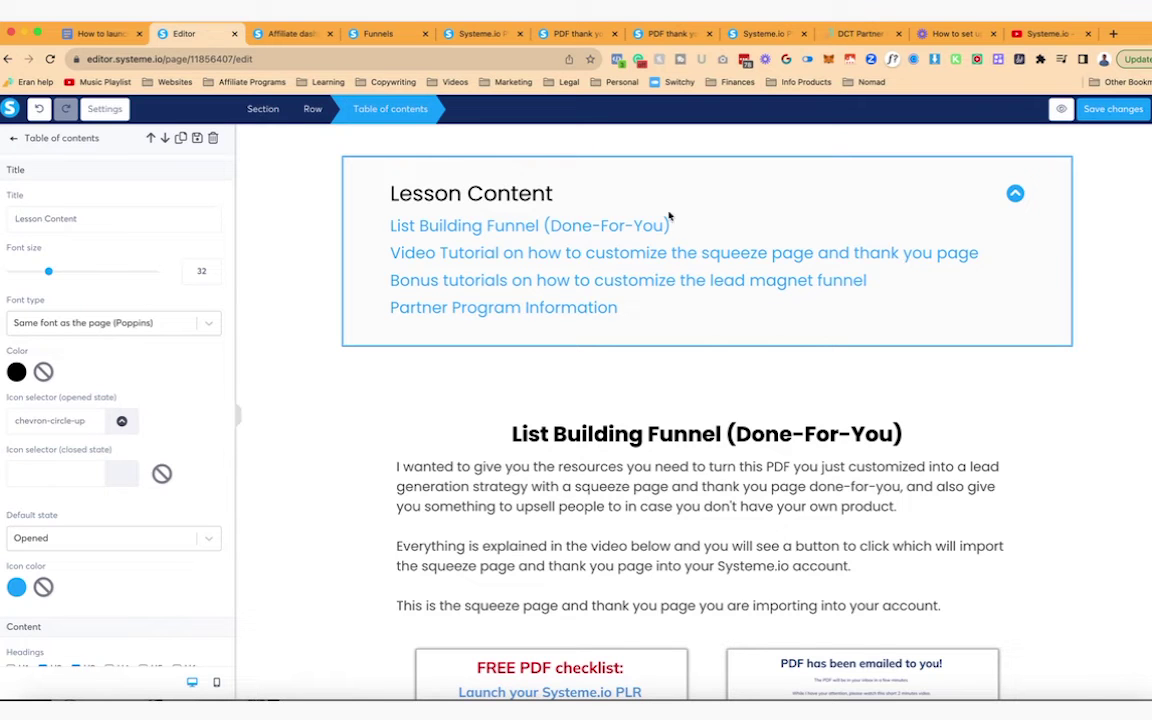
Change the main headline to "List Building Funnel Template (Done-For-You)" and save the page
scroll(890, 292, "down", 2)
left_click(890, 292)
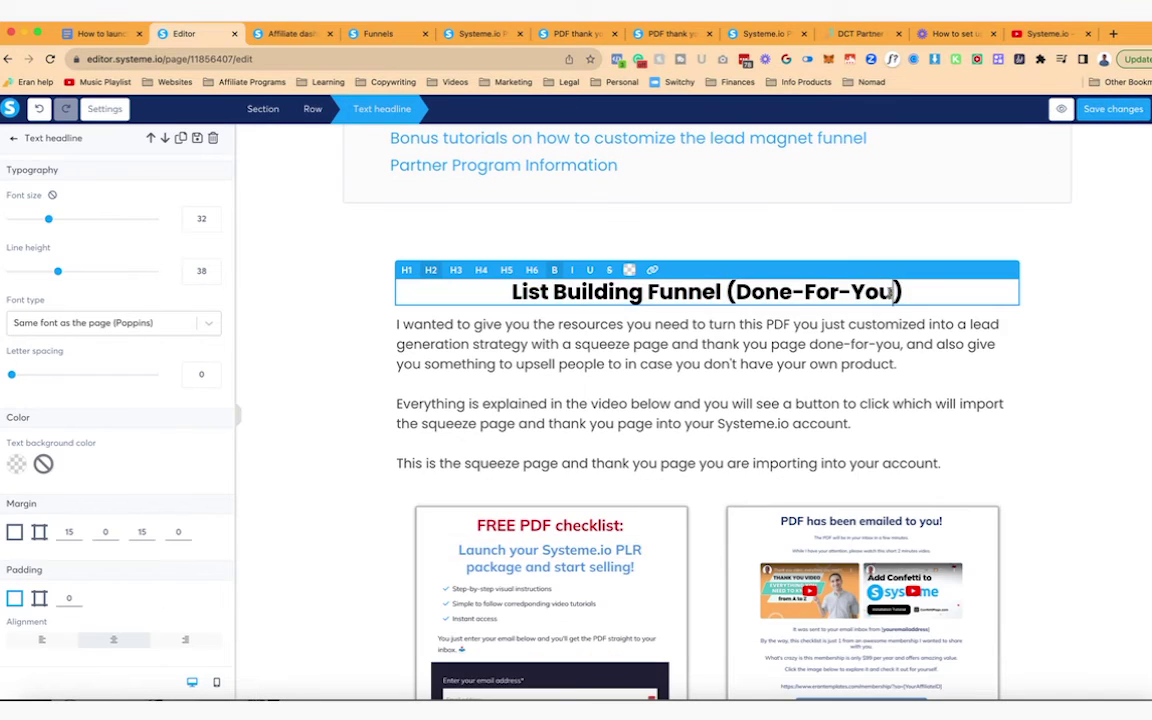
left_click(726, 291)
type("Template")
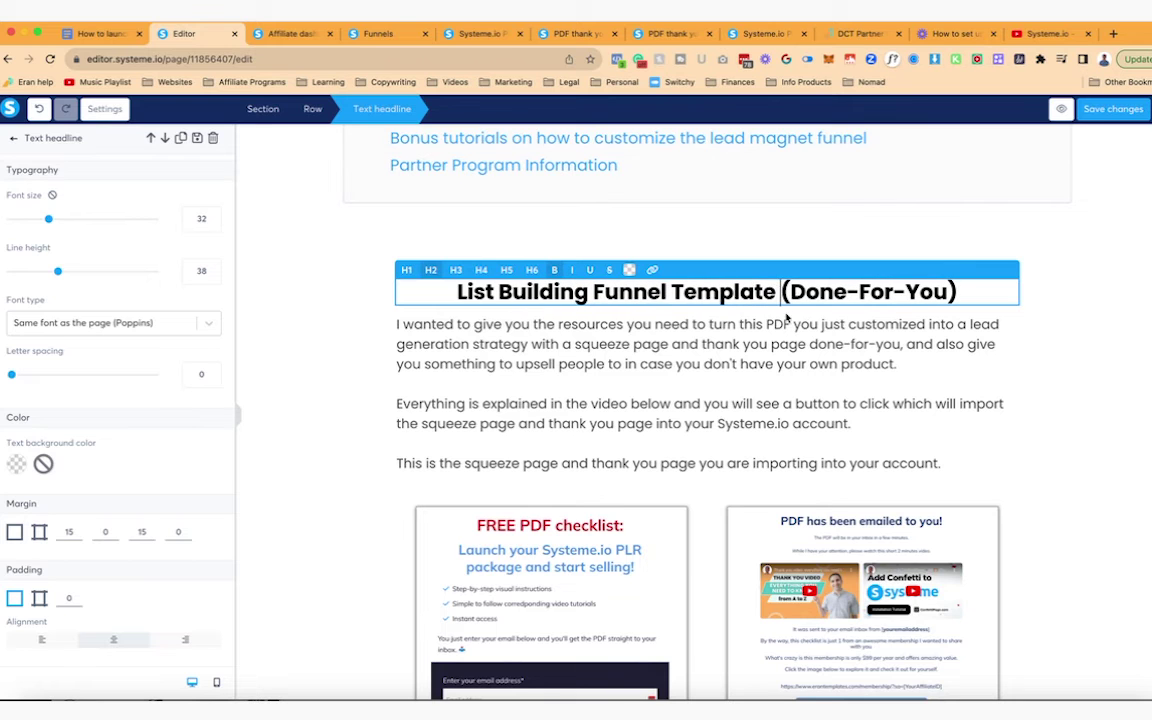
left_click(1105, 110)
Review the finished lecture page from start to end and look through the available page elements, down to the table of contents element
scroll(1052, 355, "down", 5)
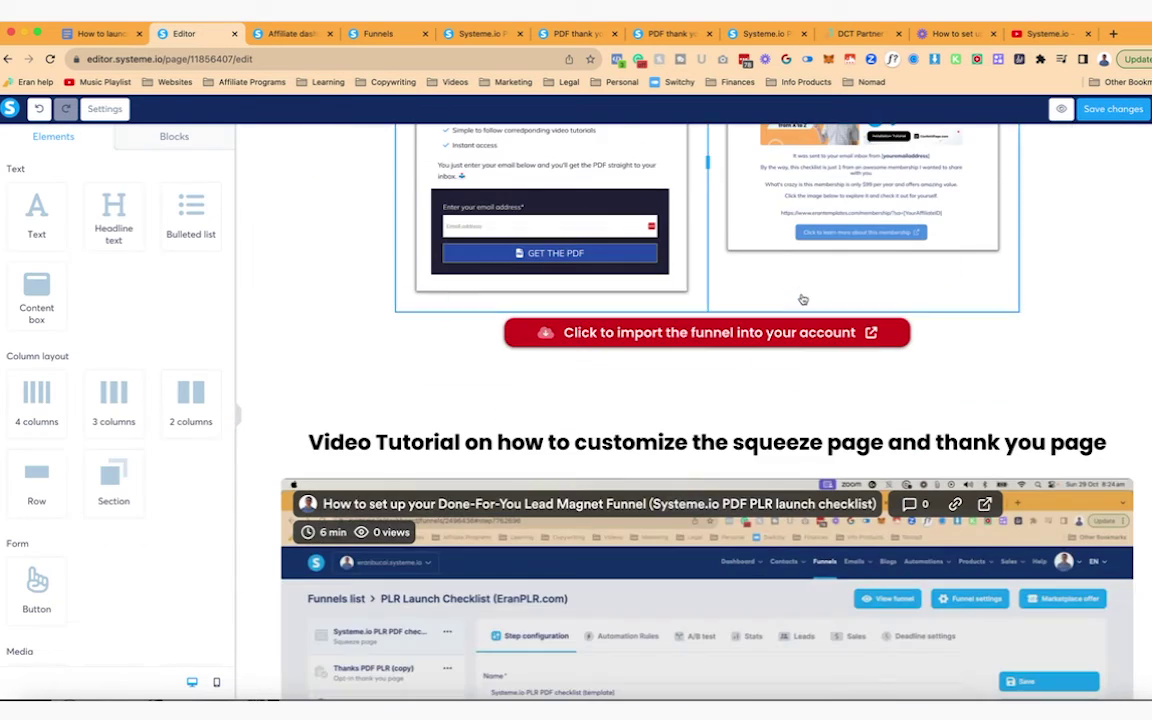
scroll(803, 358, "down", 10)
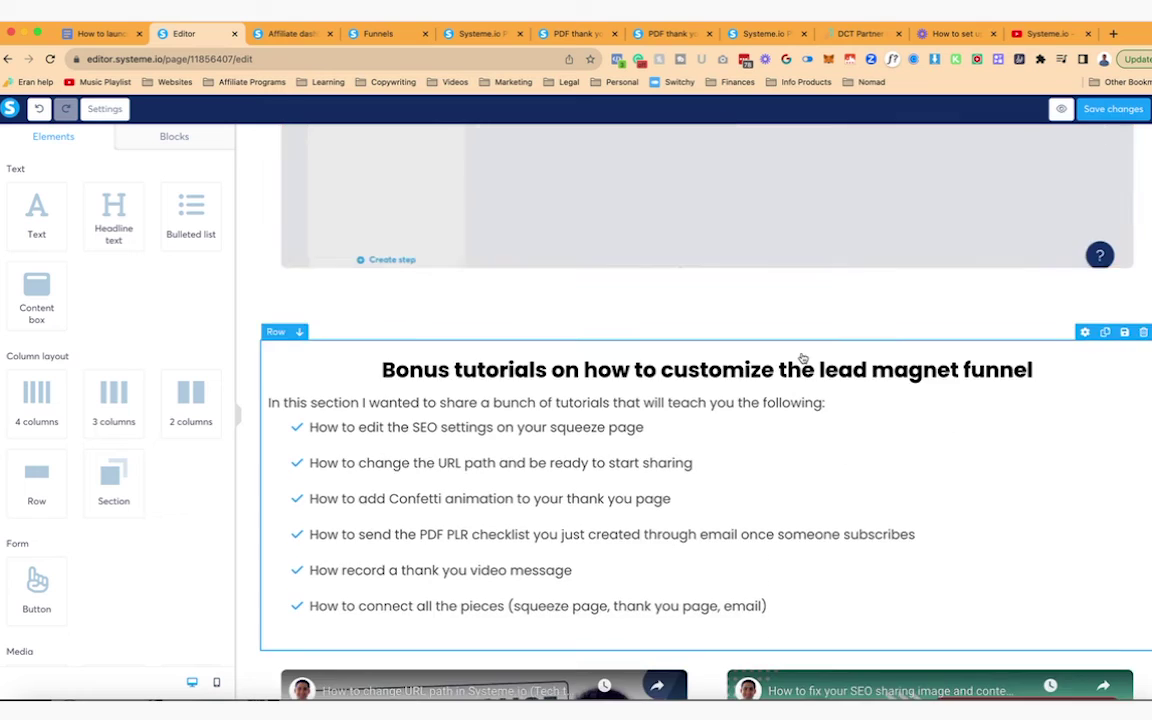
scroll(803, 358, "down", 10)
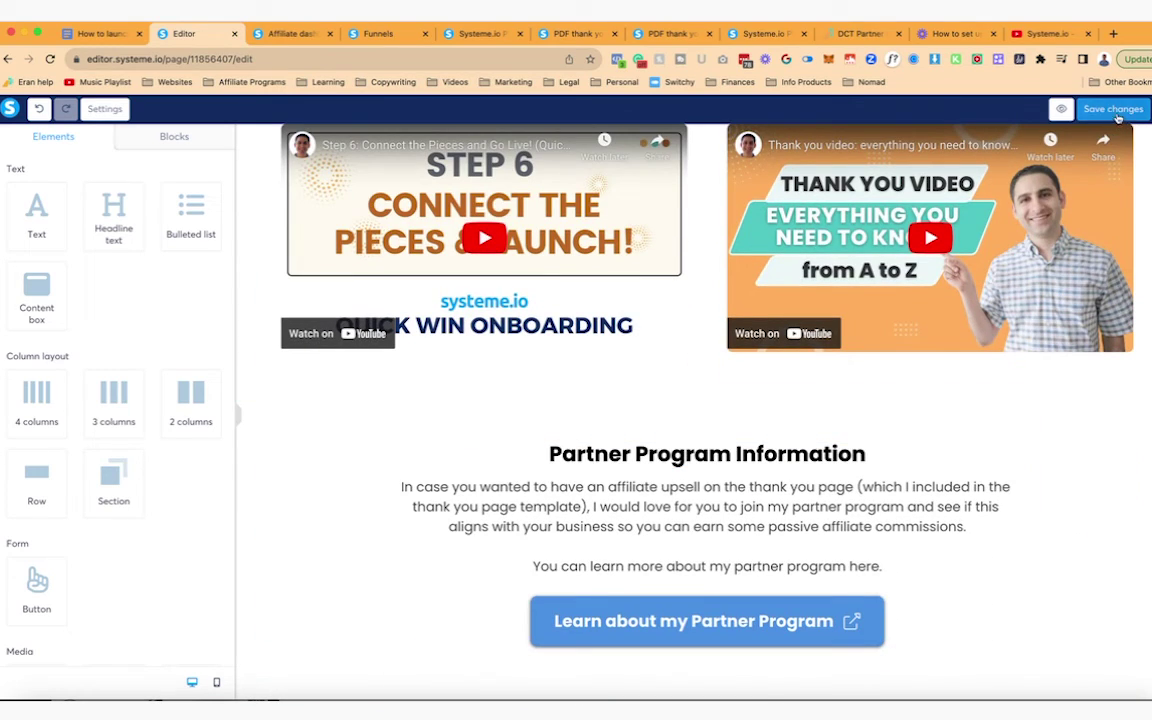
scroll(1124, 512, "up", 15)
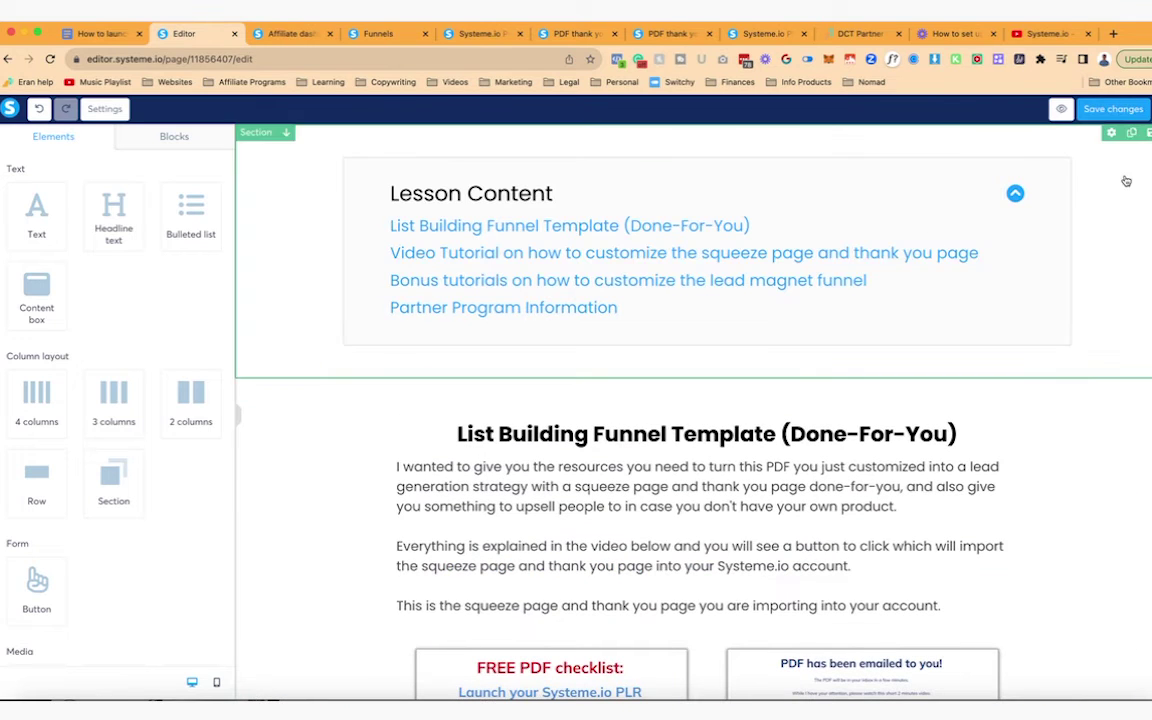
scroll(138, 393, "down", 1)
scroll(138, 393, "down", 10)
scroll(136, 391, "up", 1)
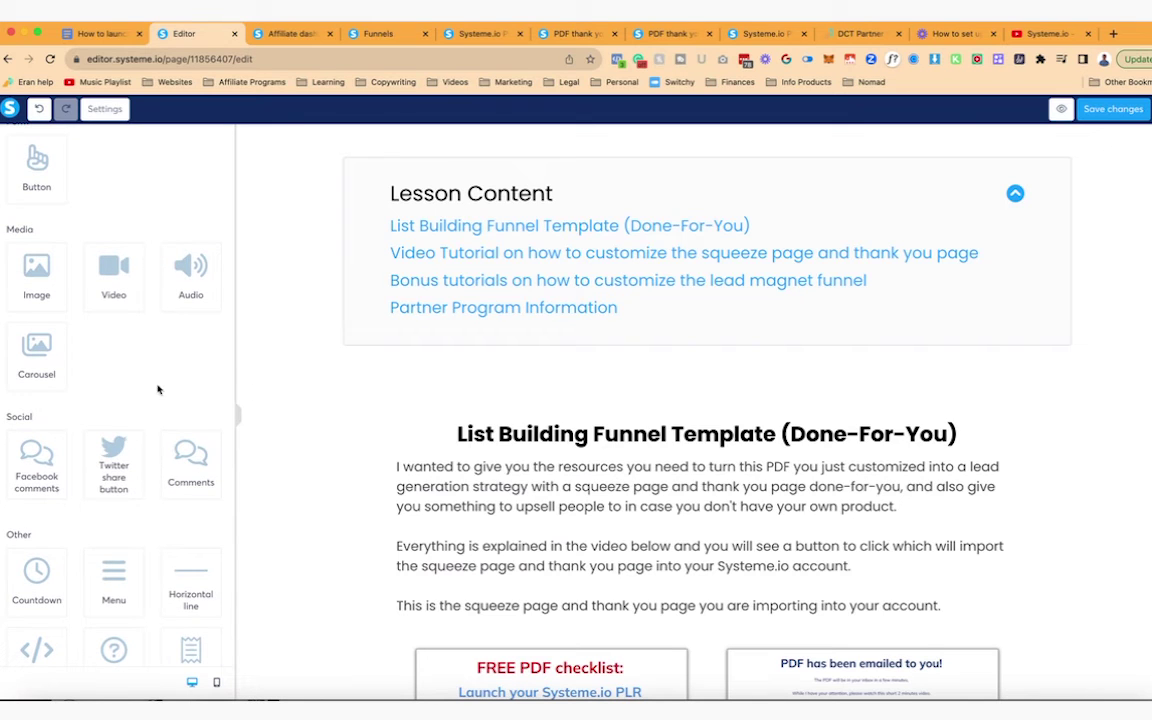
scroll(214, 364, "down", 2)
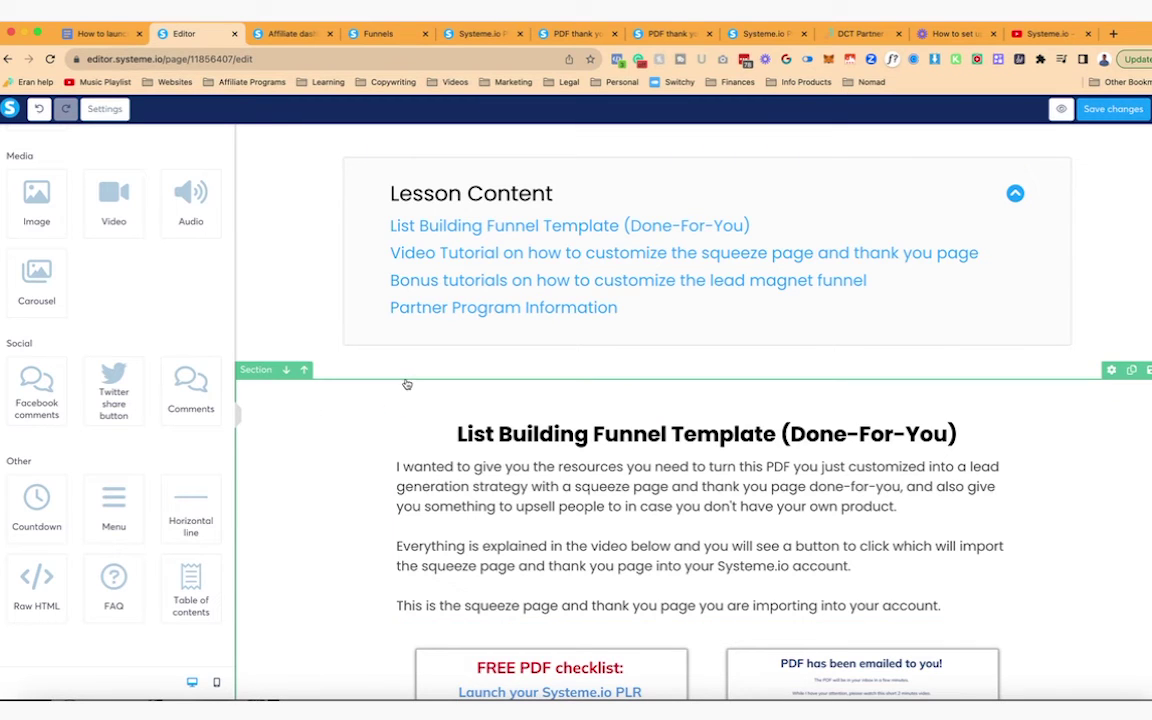
Switch to the Systeme.io playlist on YouTube and look through its feature tutorials, including those on table of contents and image elements
left_click(1107, 196)
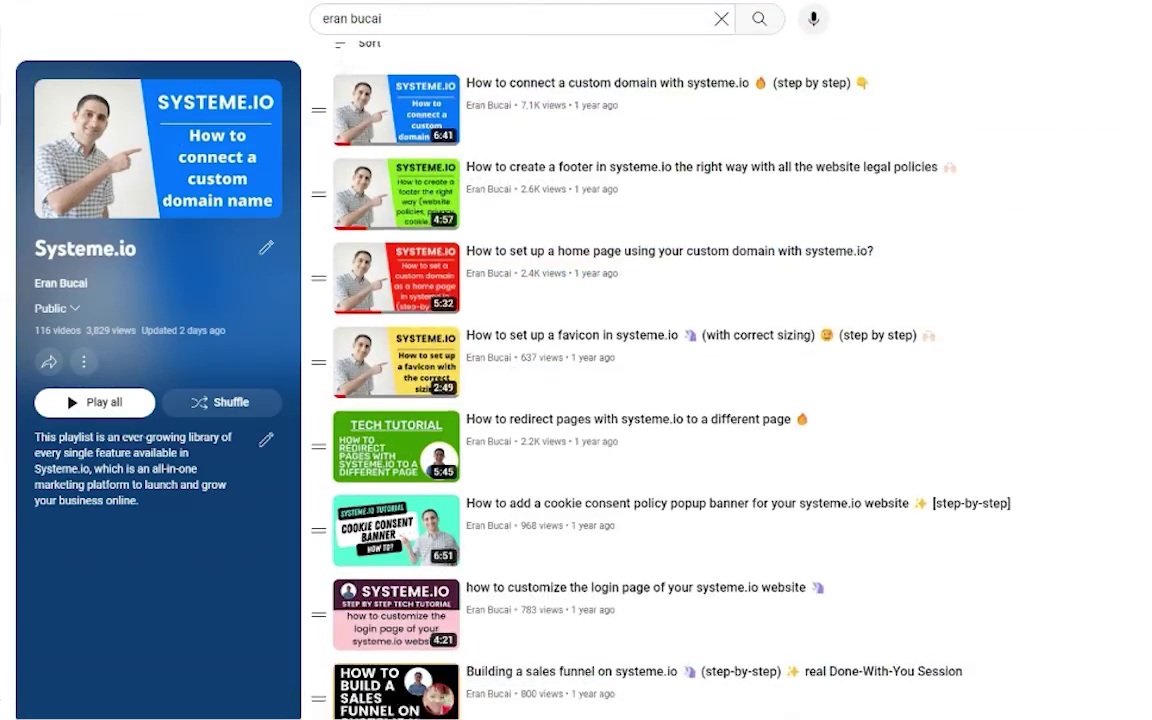
scroll(680, 380, "down", 5)
scroll(680, 380, "down", 10)
scroll(680, 380, "down", 13)
scroll(680, 380, "down", 17)
scroll(680, 380, "down", 15)
scroll(680, 380, "down", 7)
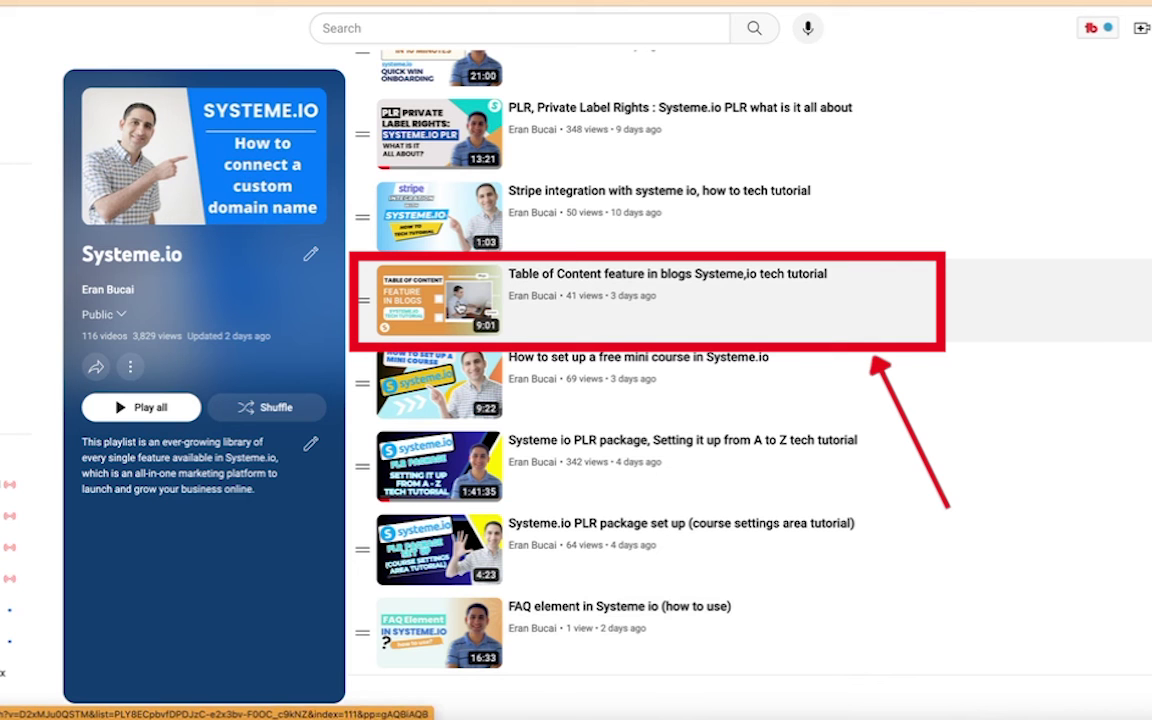
scroll(556, 312, "up", 7)
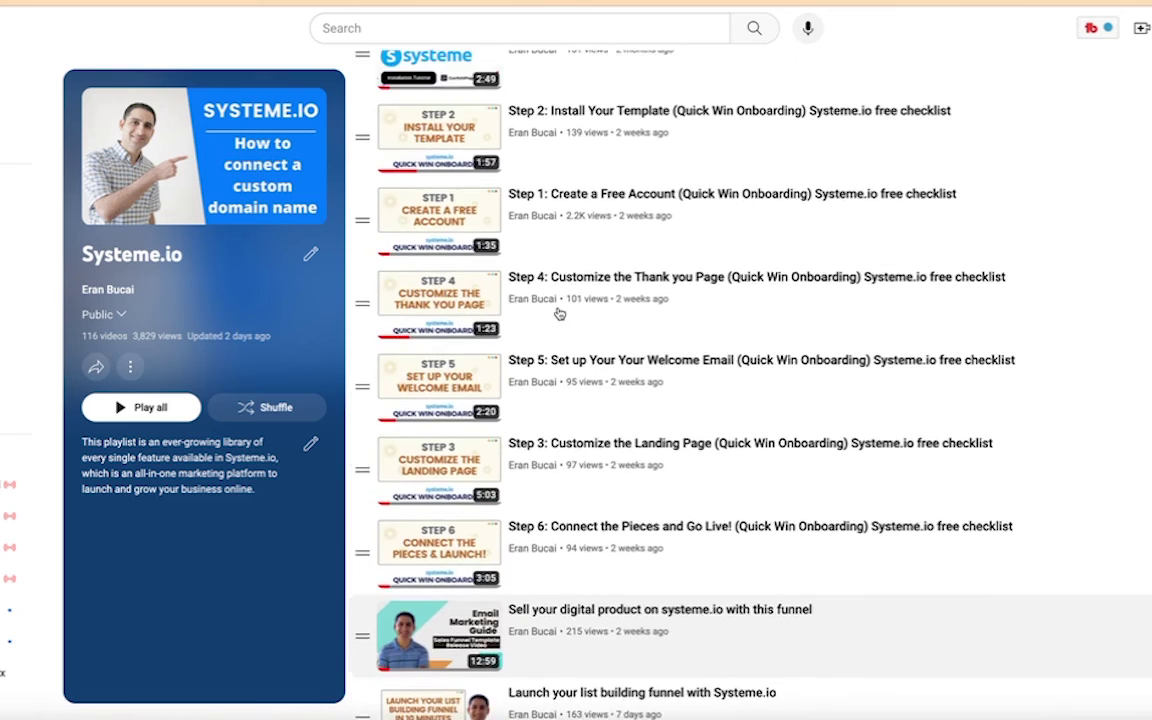
scroll(558, 313, "up", 5)
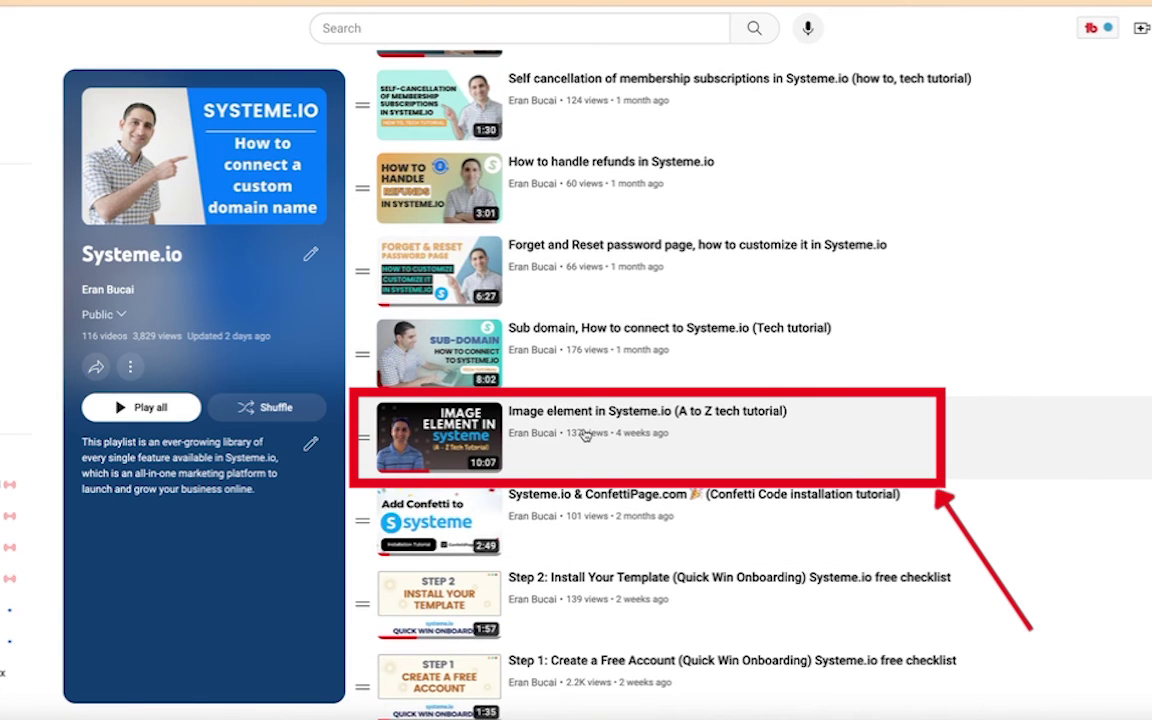
scroll(585, 433, "up", 8)
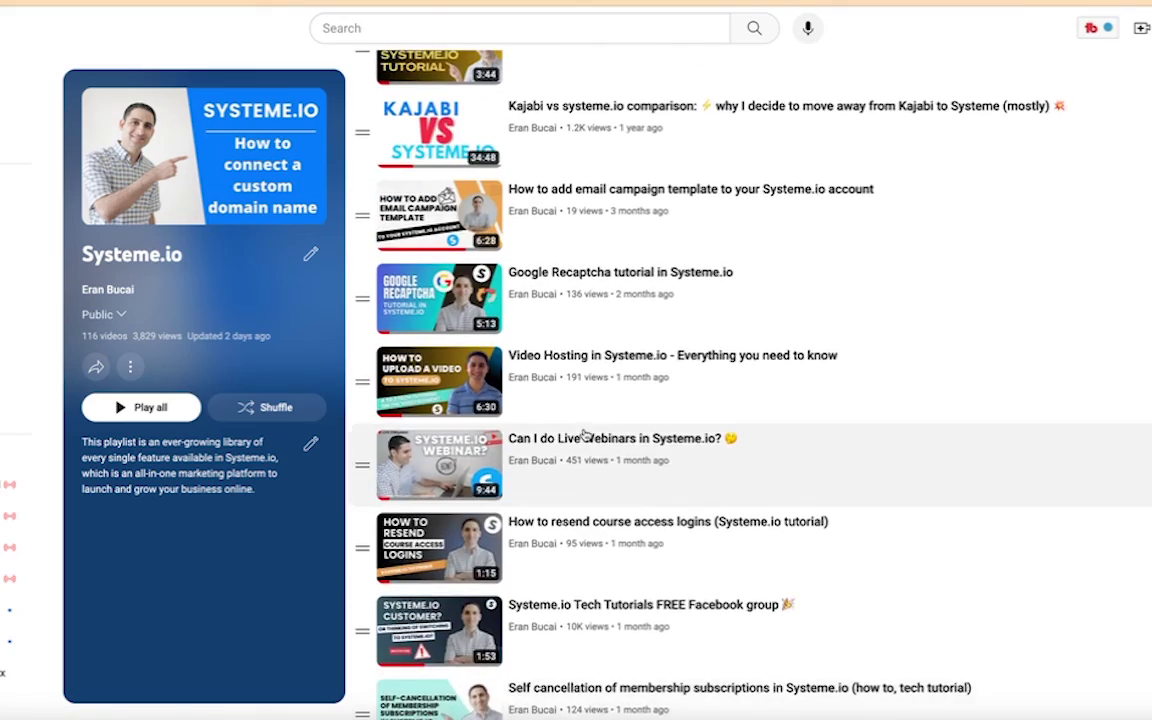
scroll(585, 435, "down", 5)
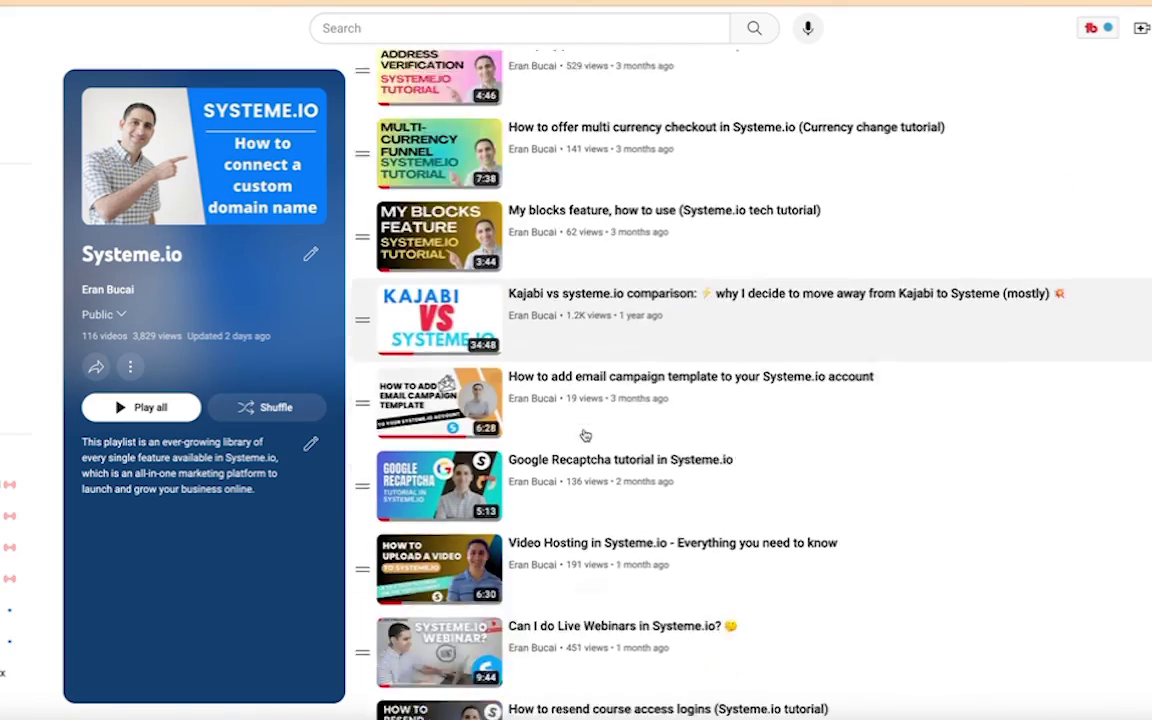
scroll(585, 433, "down", 18)
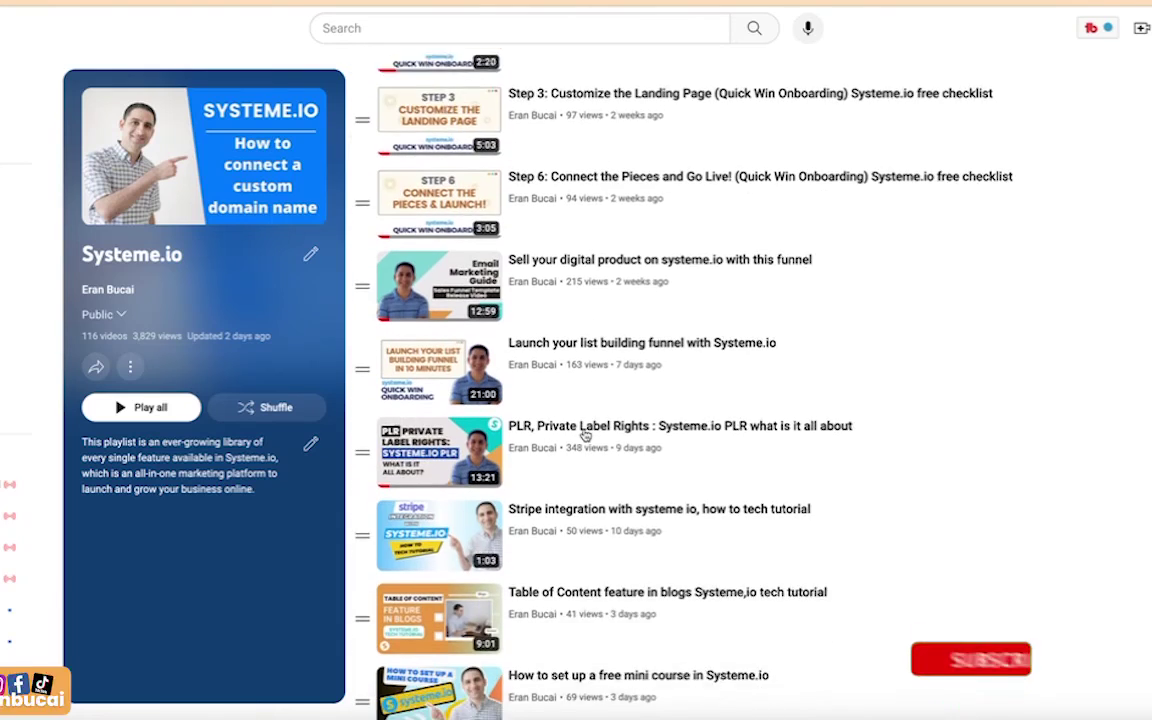
scroll(585, 433, "down", 3)
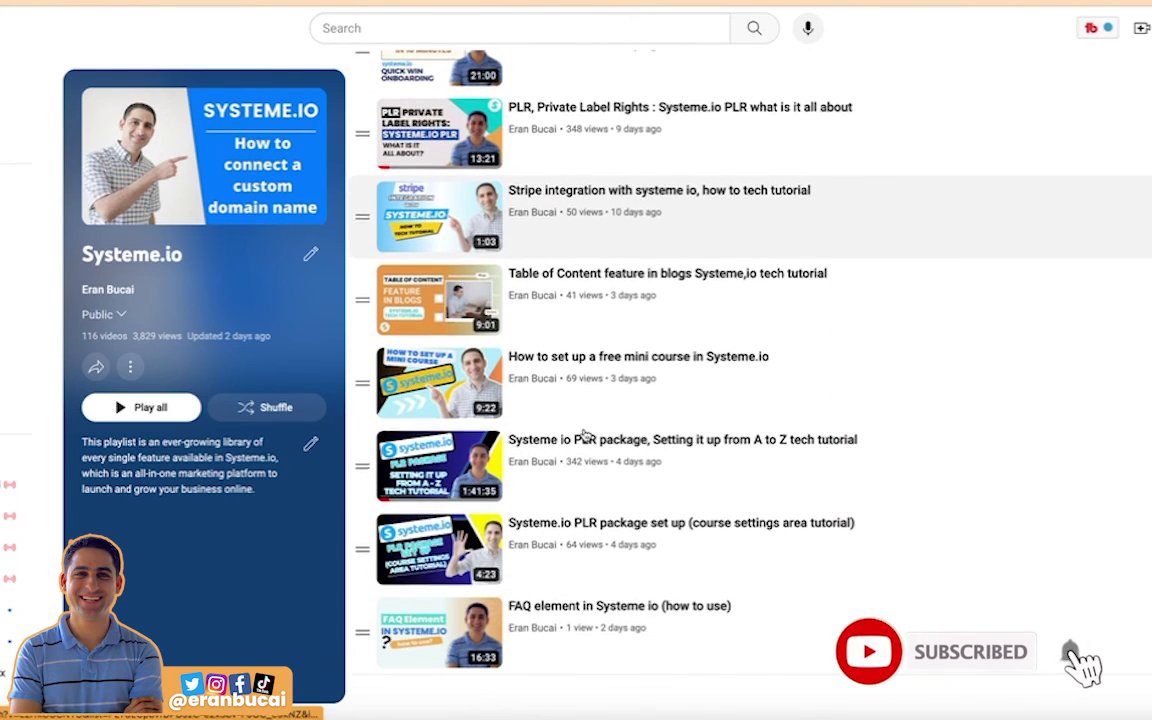